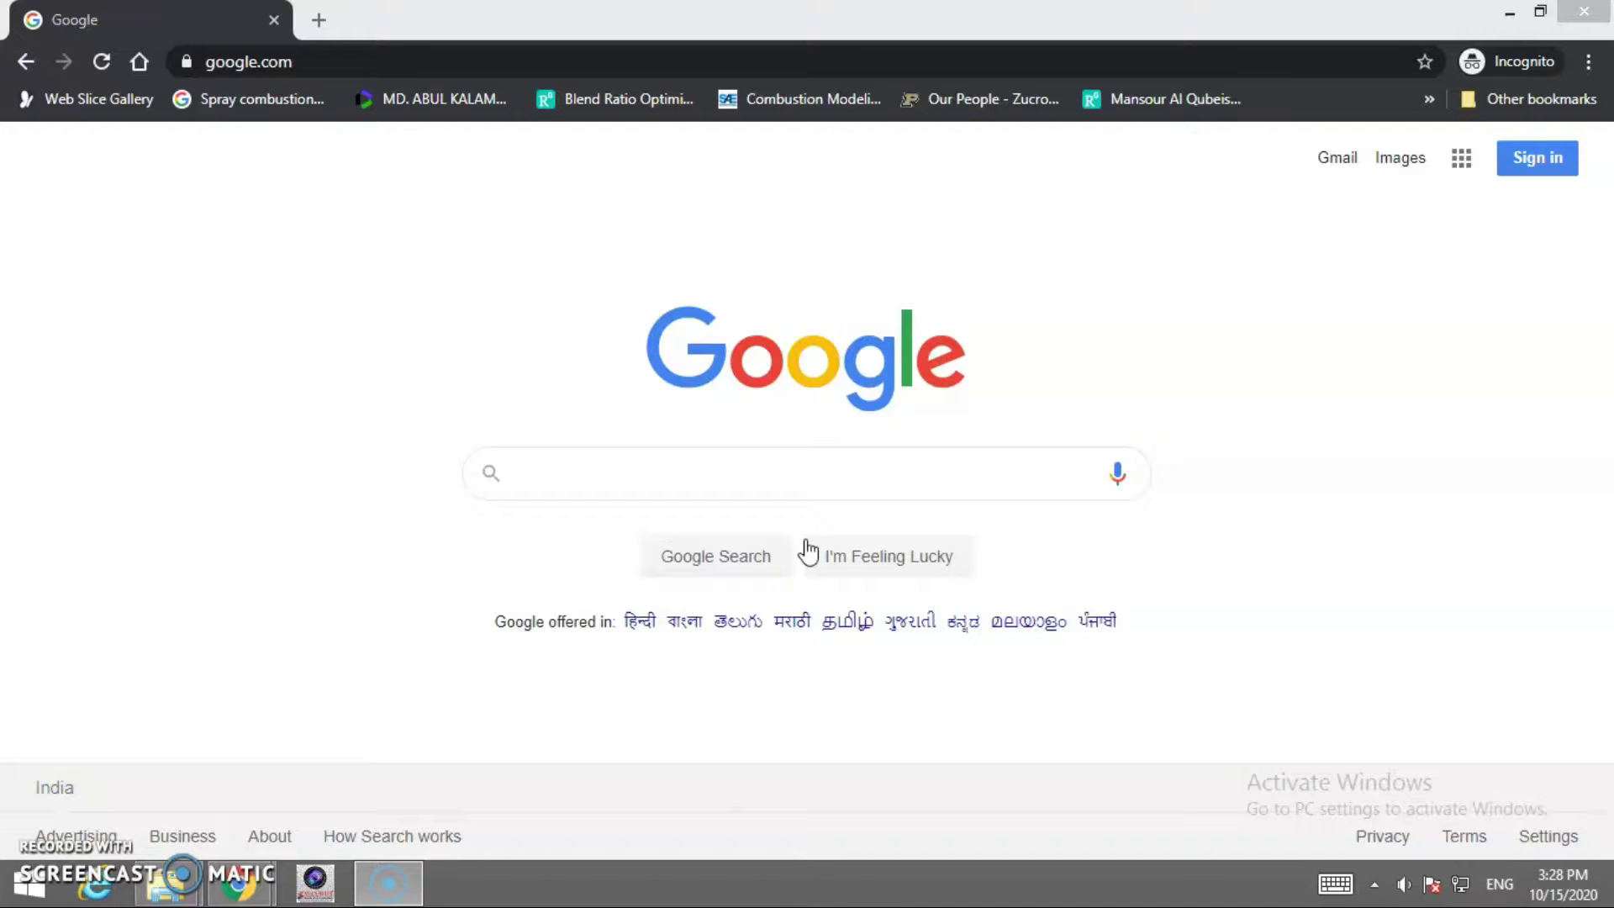
# Search Google for 'virtual lab heat transfer' using the suggested query
pyautogui.click(542, 467)
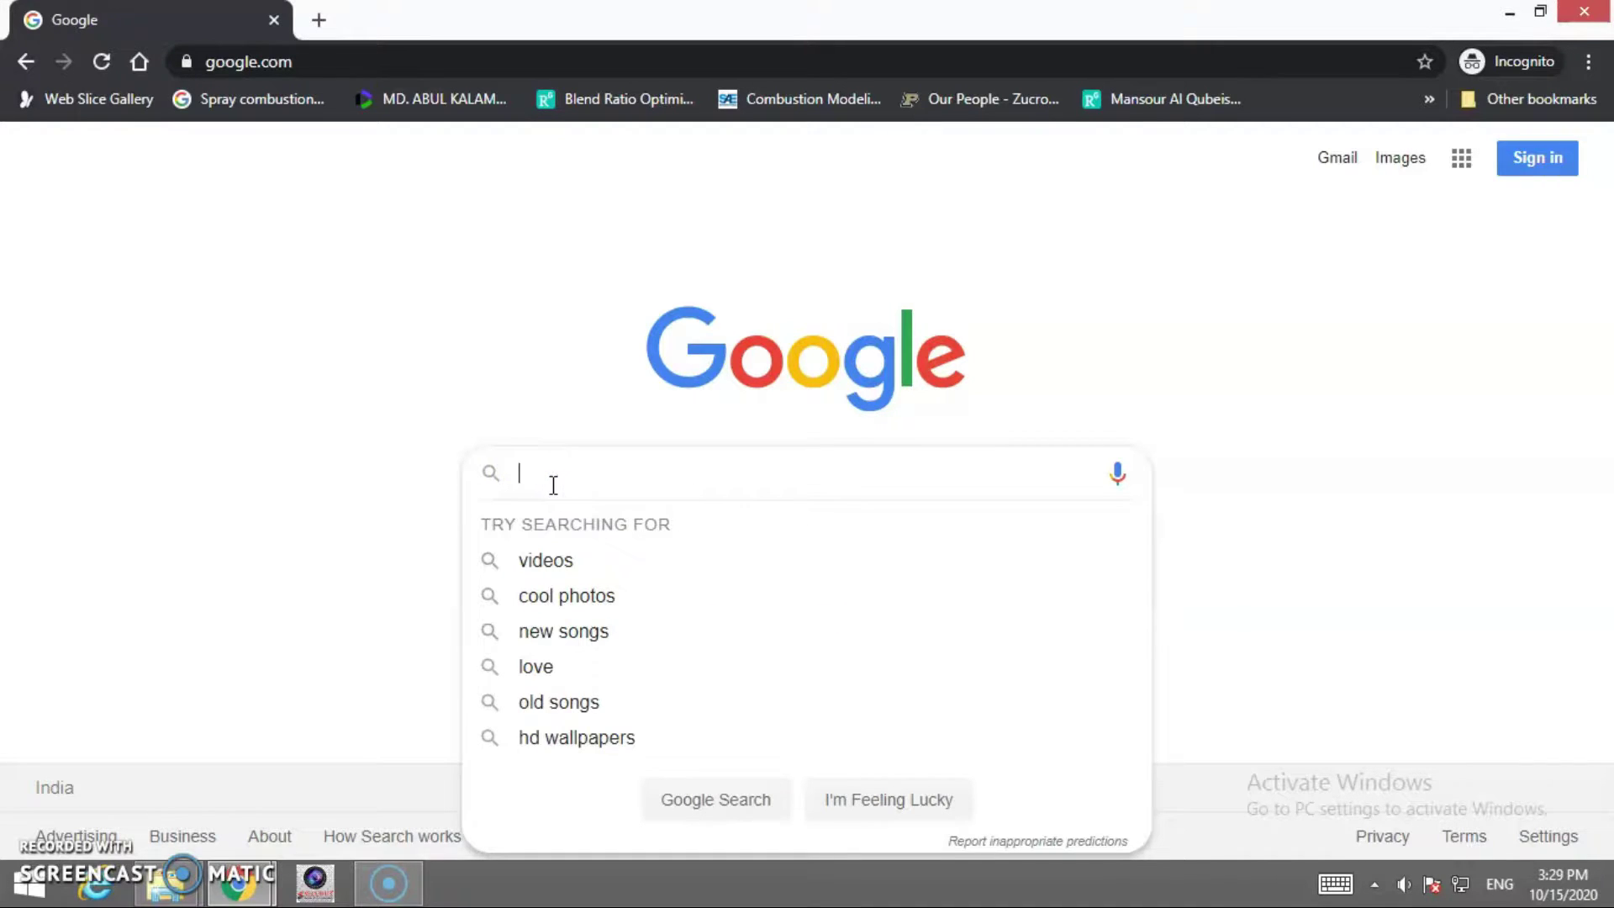
pyautogui.write('v')
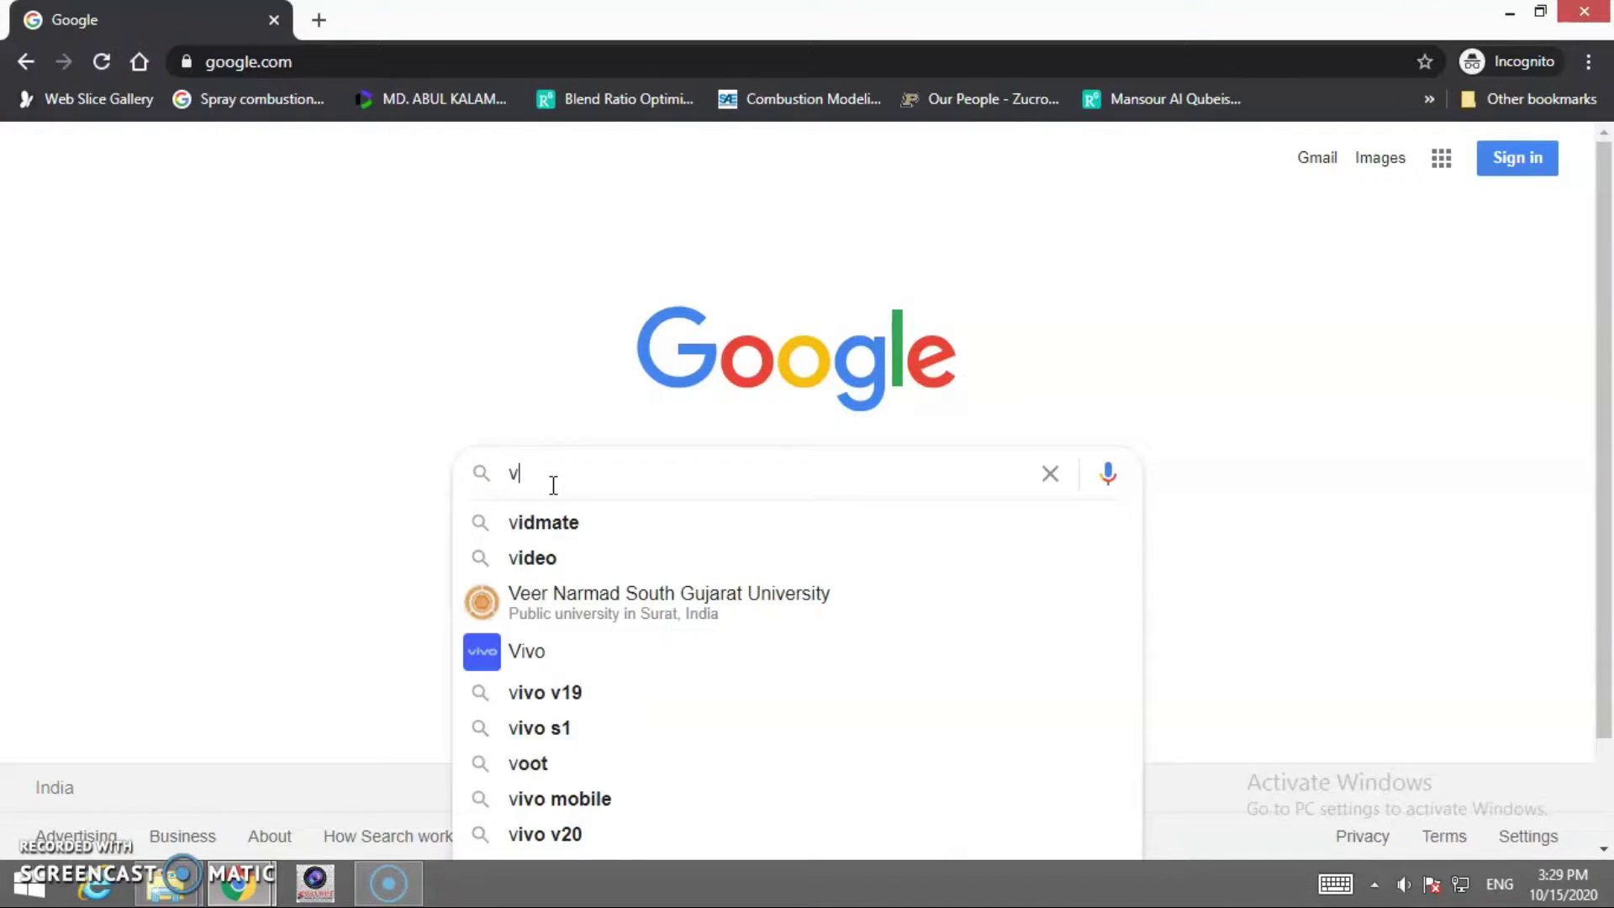
pyautogui.write('i')
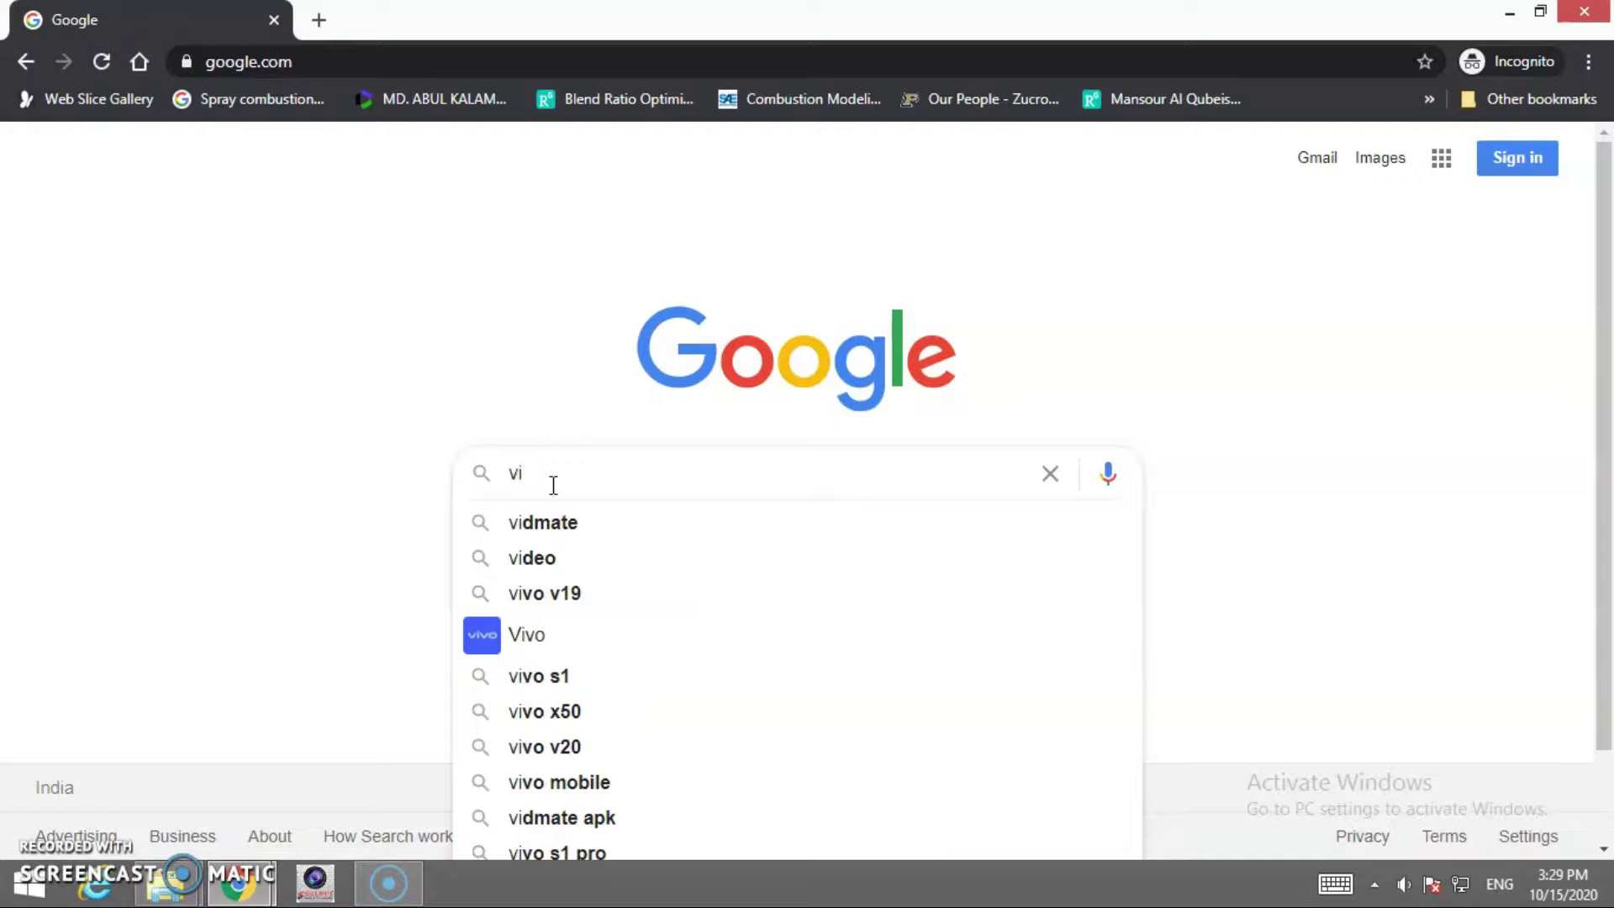
pyautogui.write('rtu')
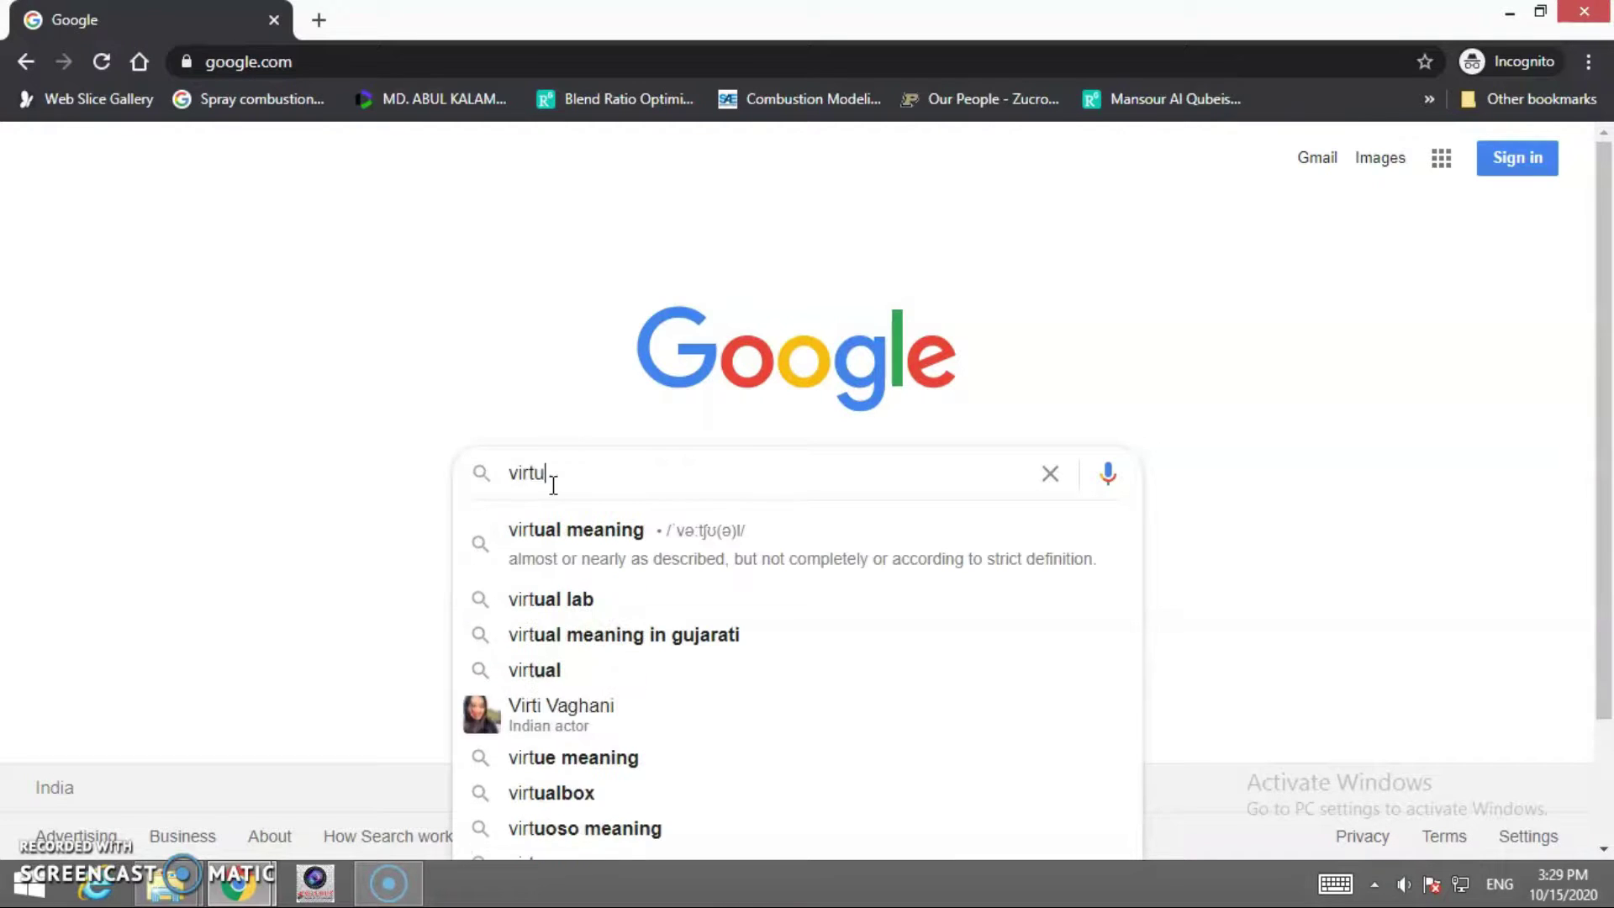
pyautogui.write('al lab heat')
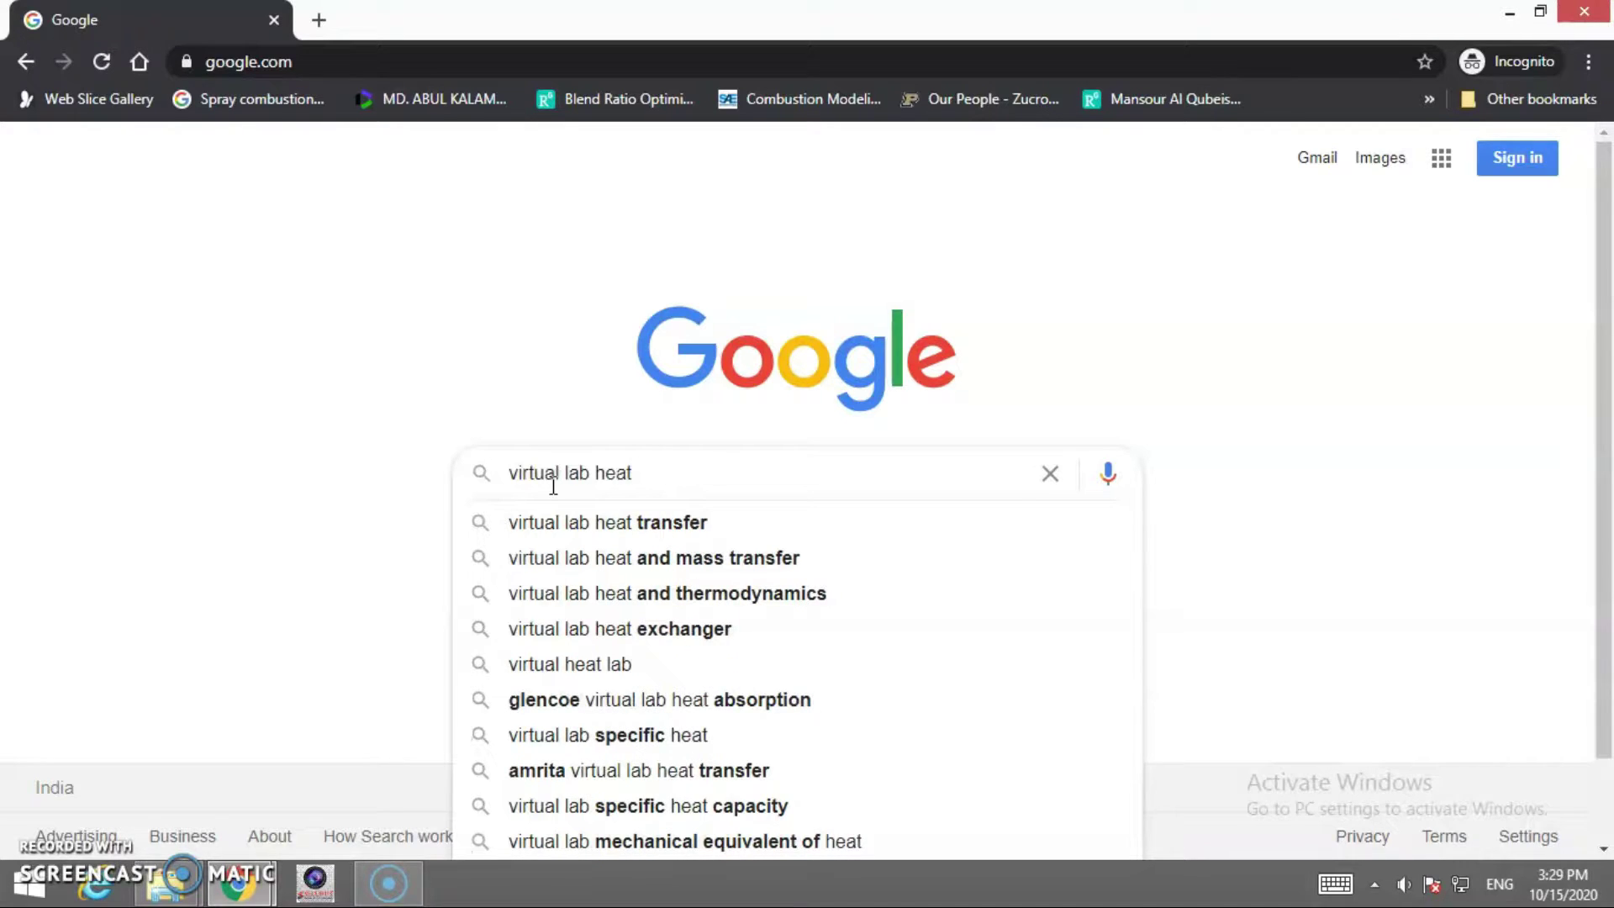
pyautogui.press('Down')
pyautogui.press('Return')
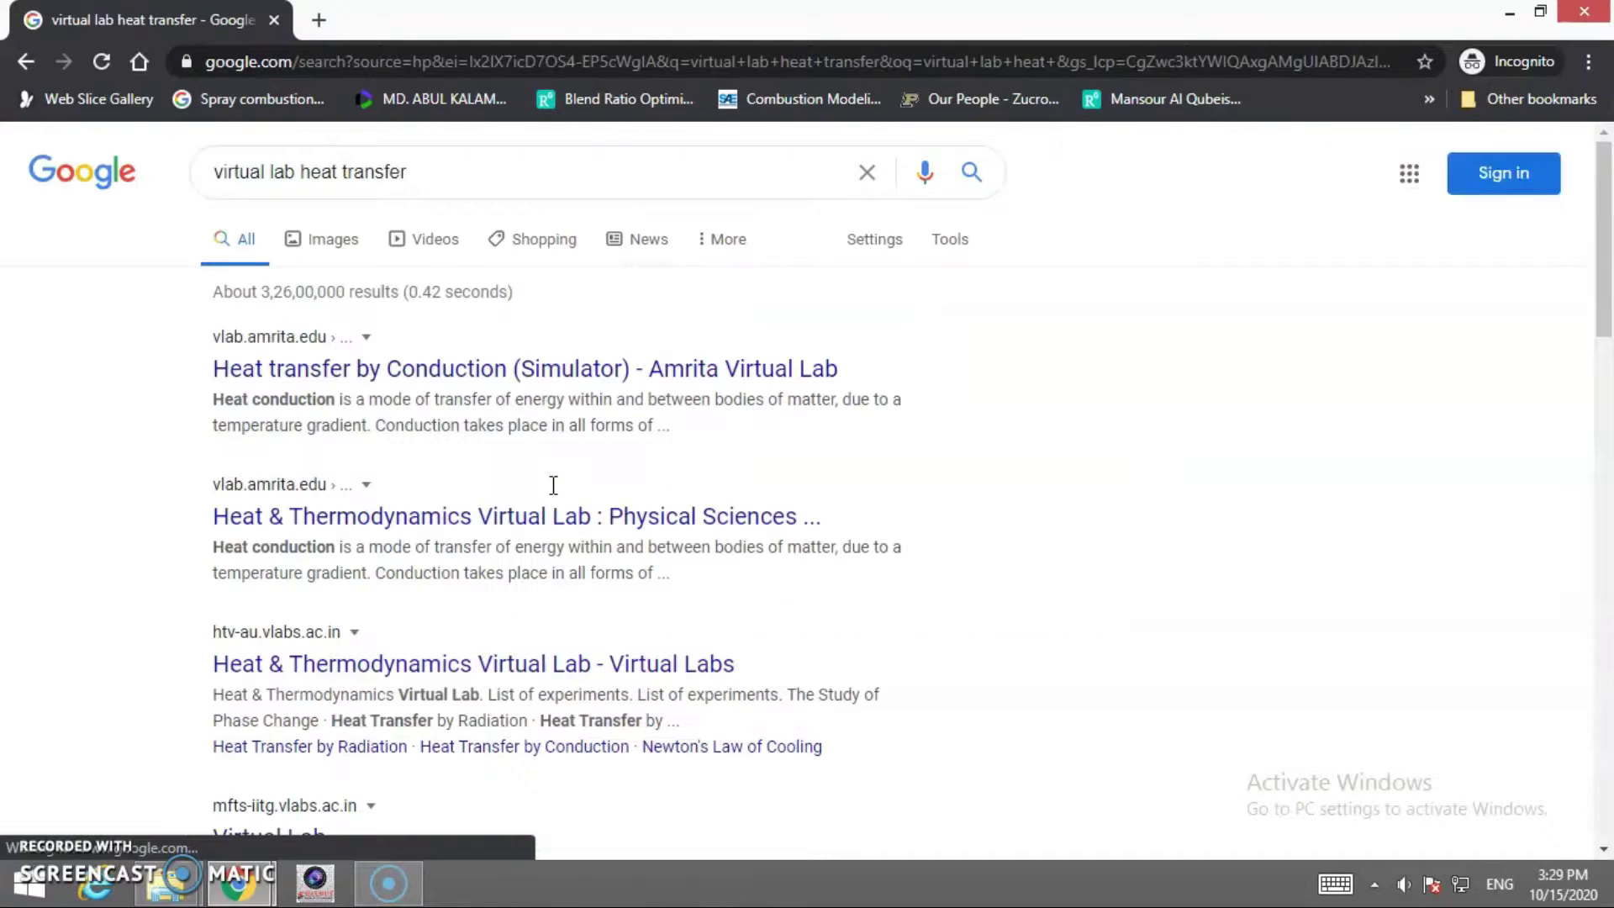
# Open the Amrita Virtual Lab result and go to the Physical Sciences labs
pyautogui.click(334, 376)
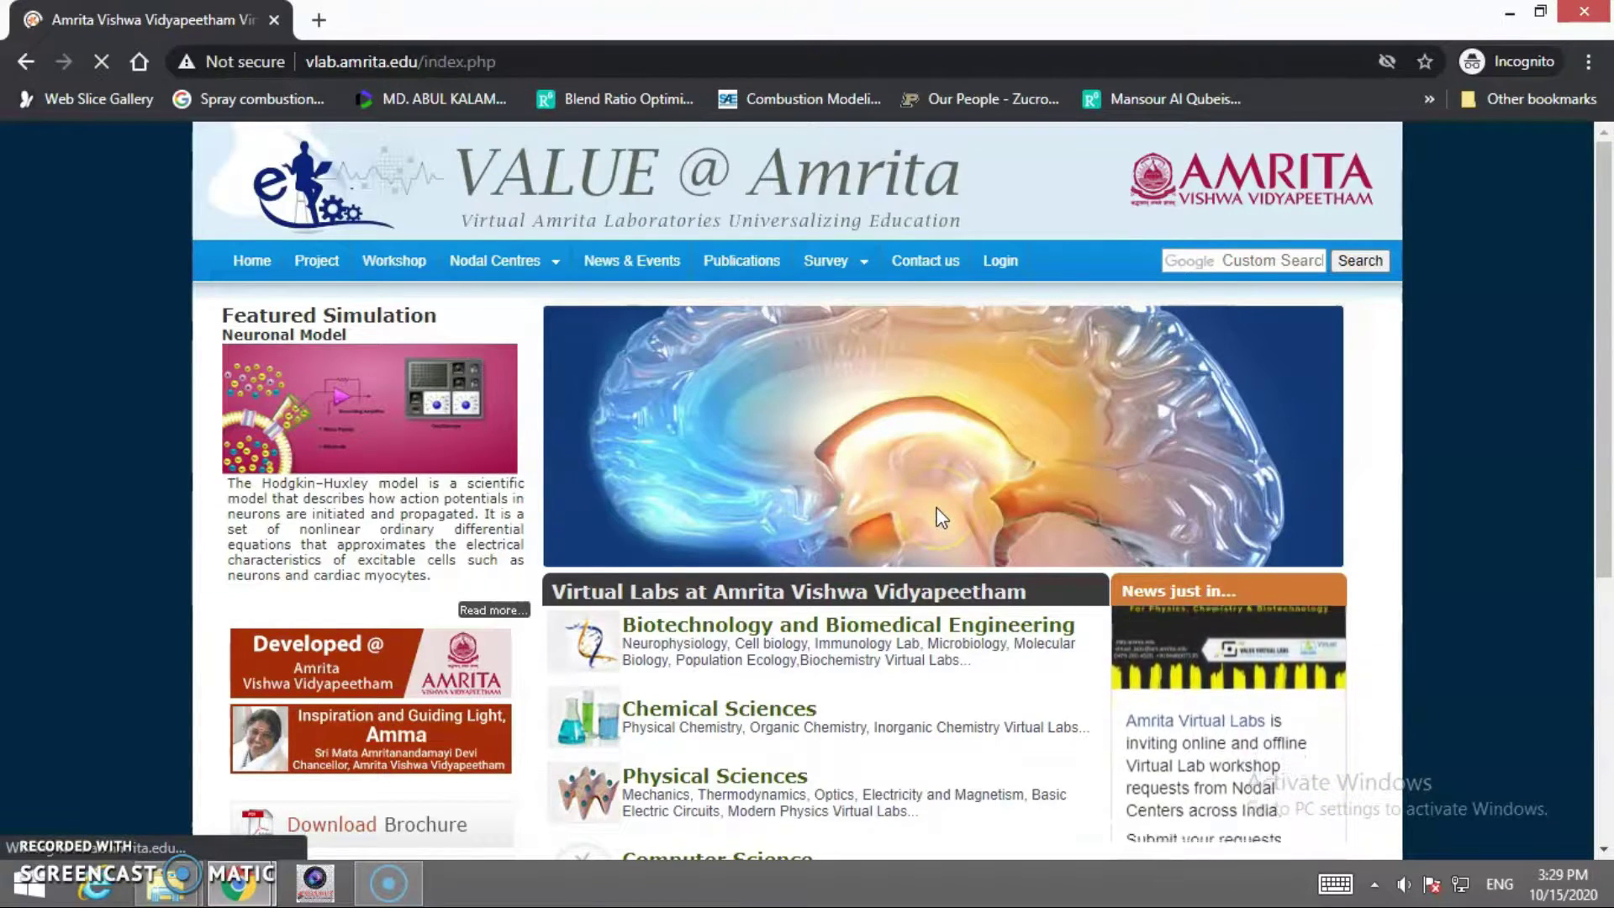
pyautogui.scroll(-1, 891, 698)
pyautogui.click(744, 668)
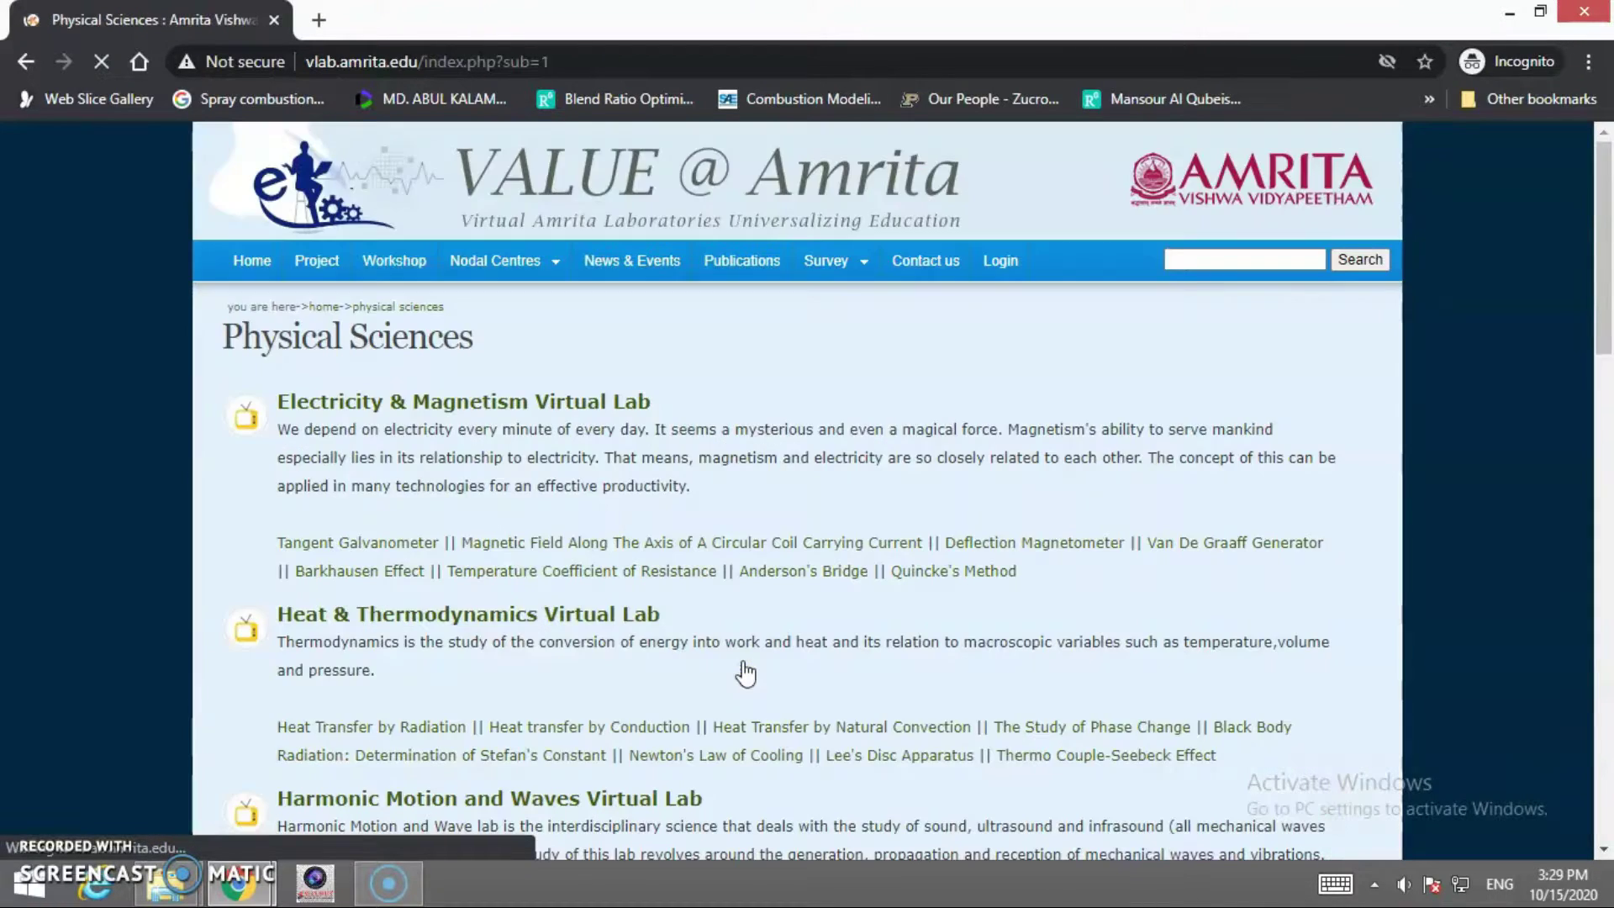
# Open the Heat & Thermodynamics Virtual Lab and its Heat Transfer by Natural Convection experiment
pyautogui.scroll(-1, 742, 593)
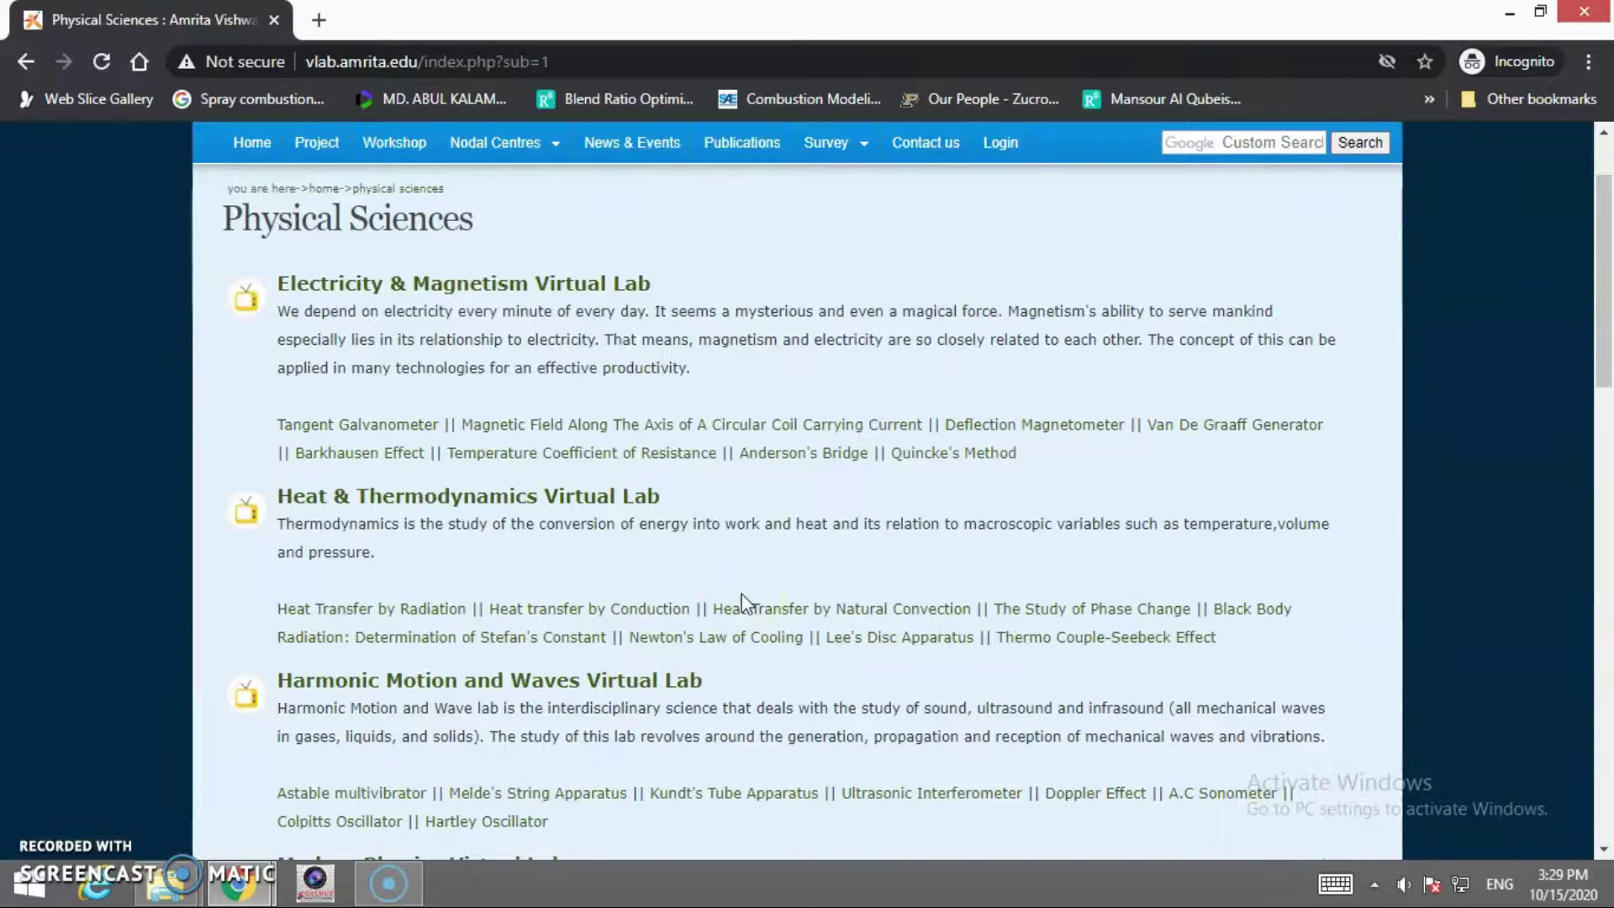
pyautogui.scroll(-2, 741, 602)
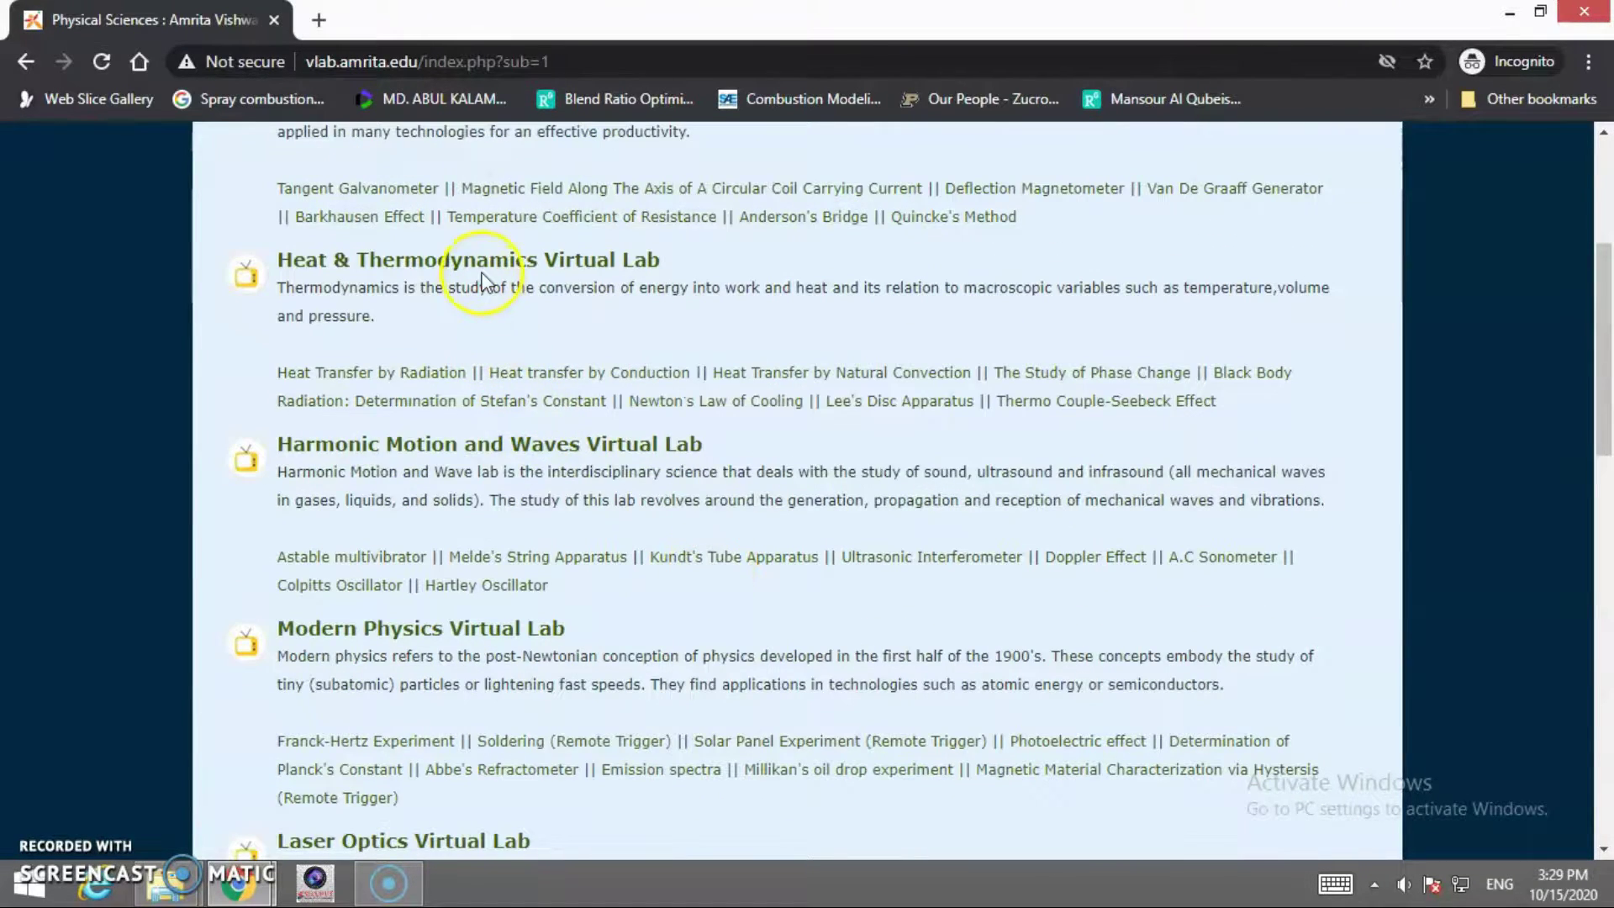
pyautogui.click(526, 267)
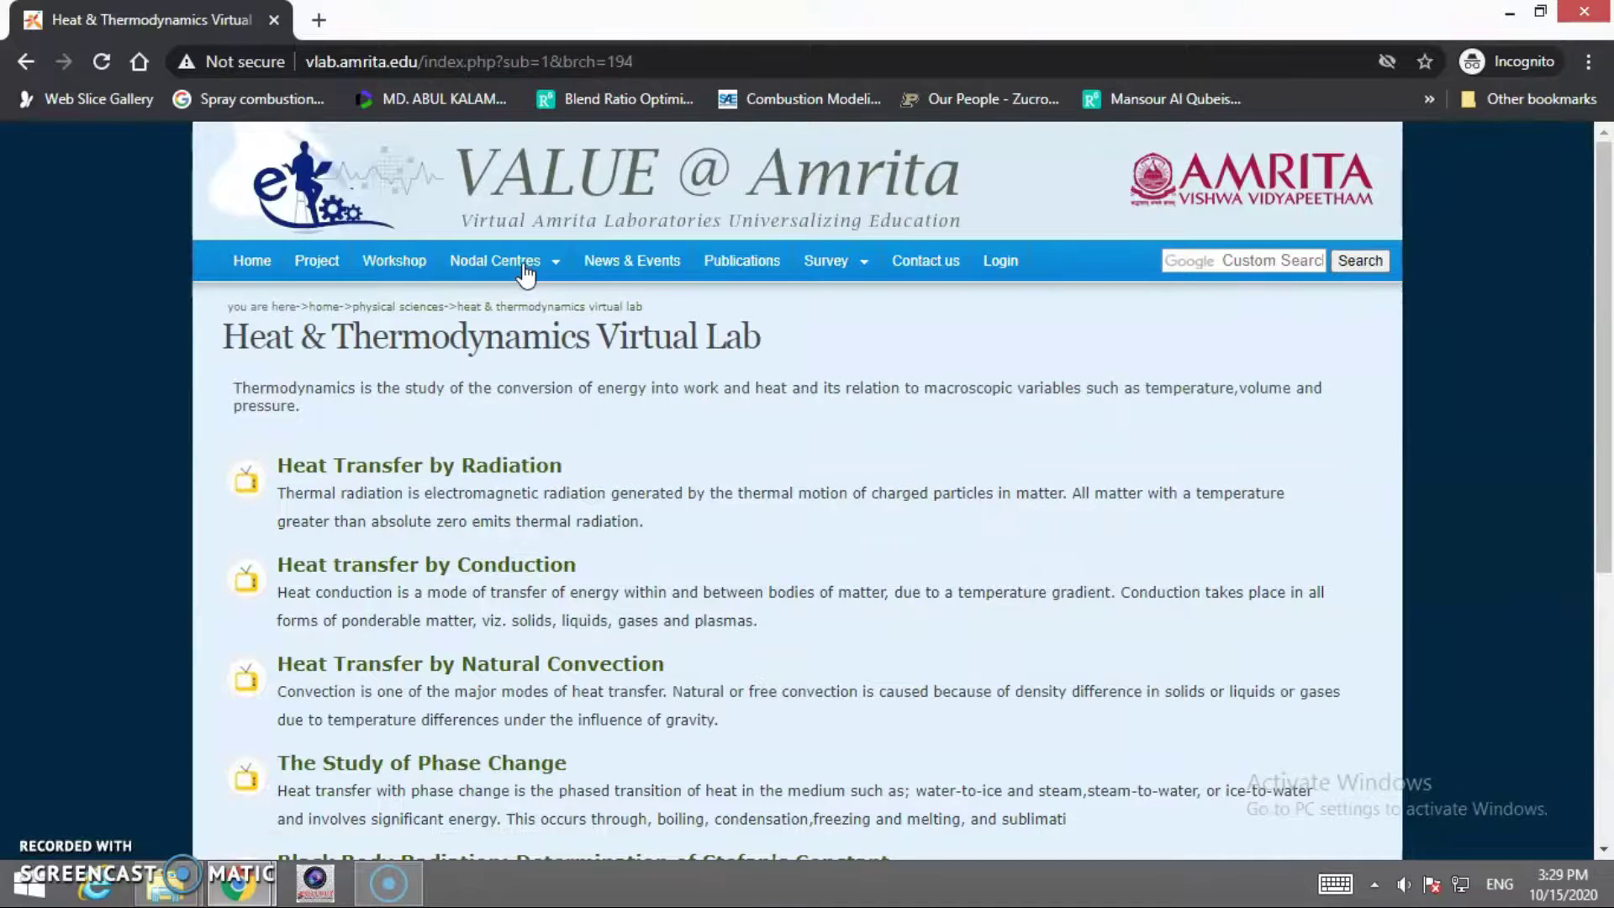
pyautogui.scroll(-1, 504, 488)
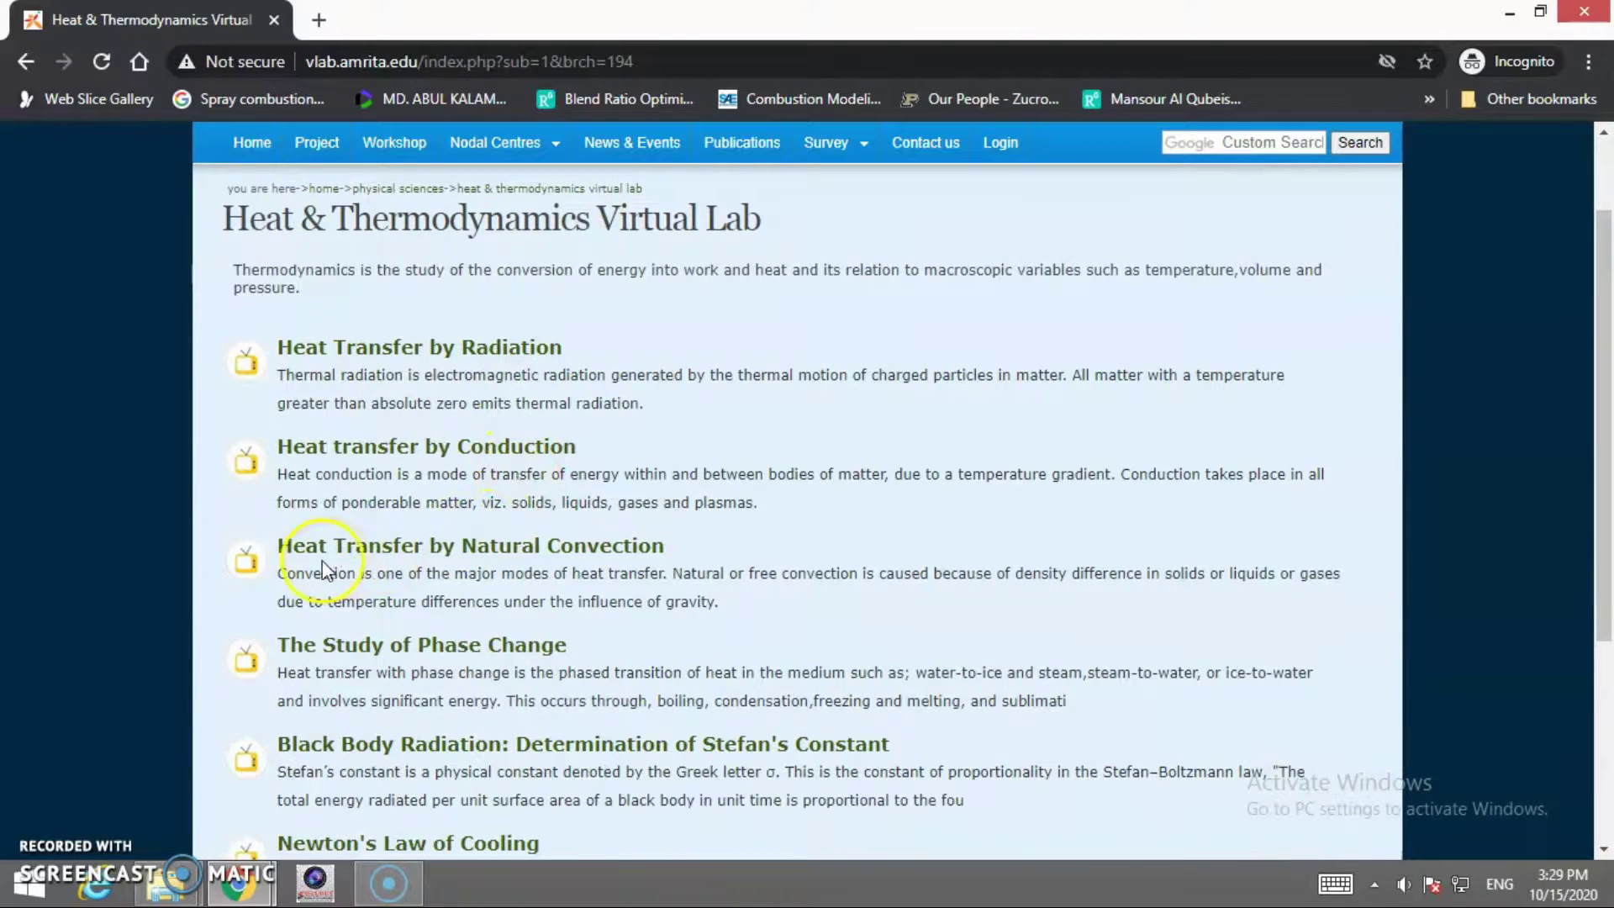
pyautogui.click(602, 562)
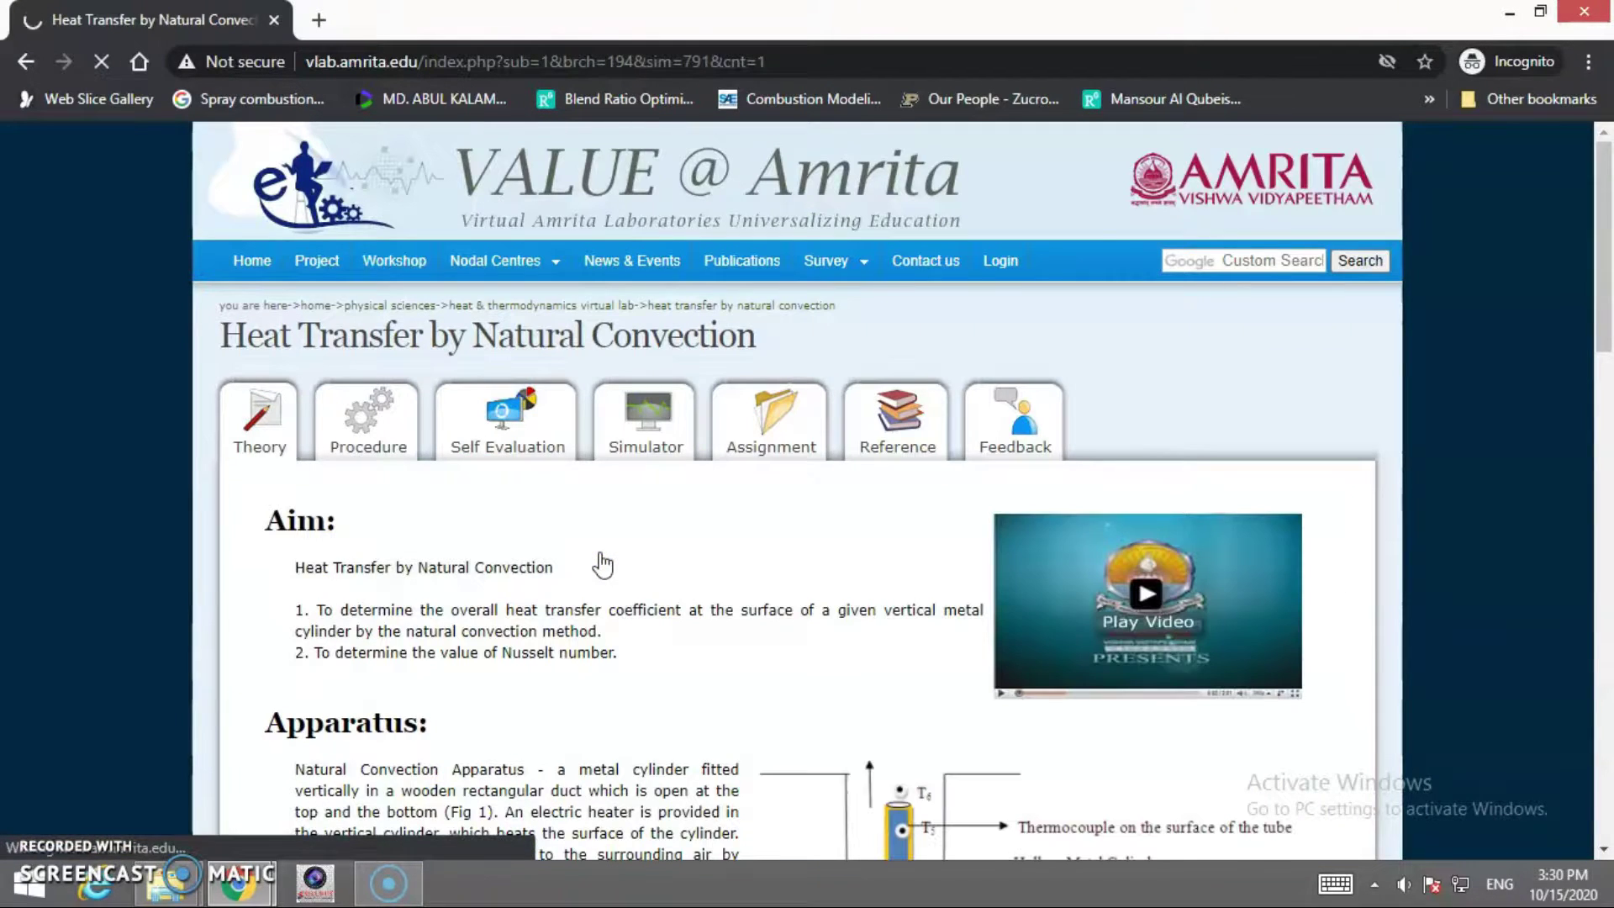
# Open the natural convection experiment's Theory and read its Aim and Apparatus sections
pyautogui.click(504, 395)
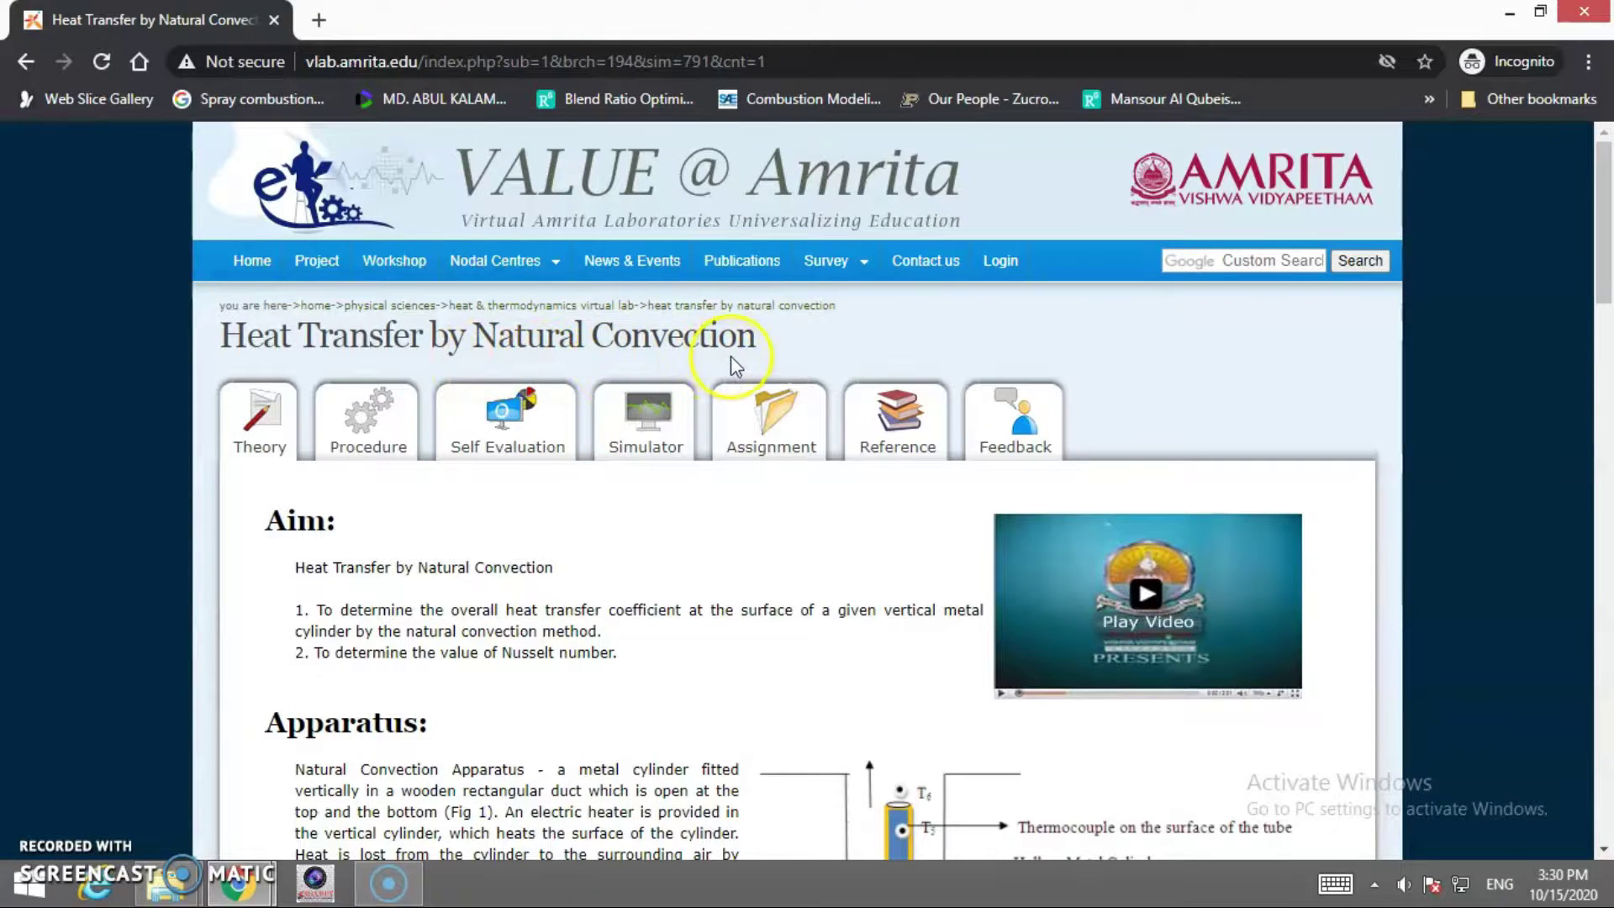
pyautogui.scroll(-3, 504, 336)
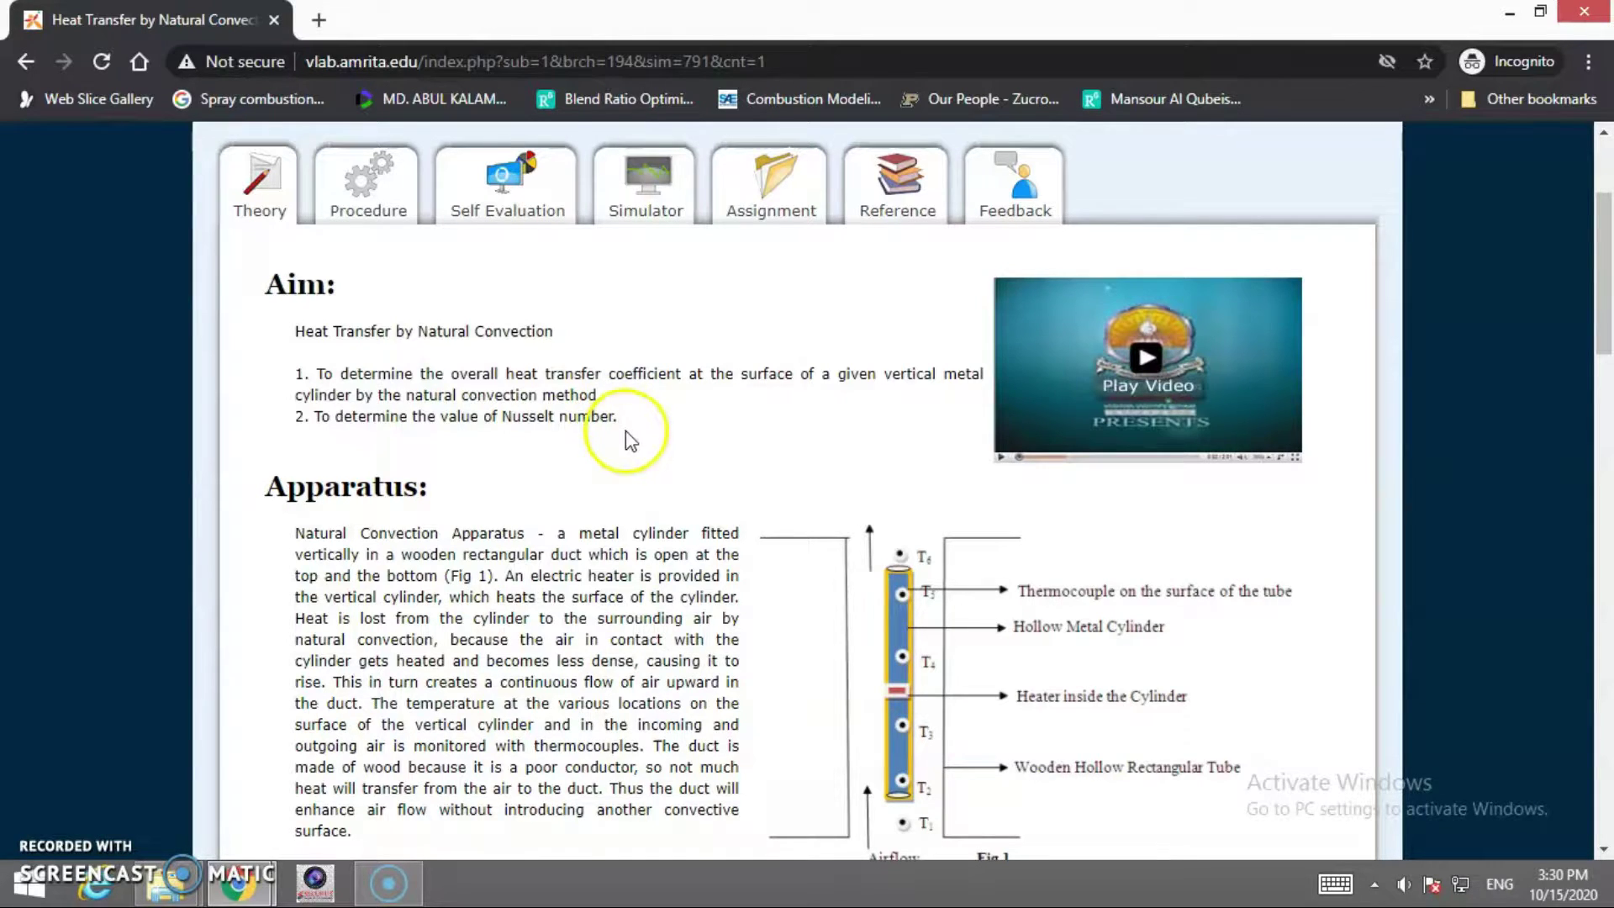
pyautogui.scroll(-4, 589, 425)
pyautogui.scroll(4, 504, 395)
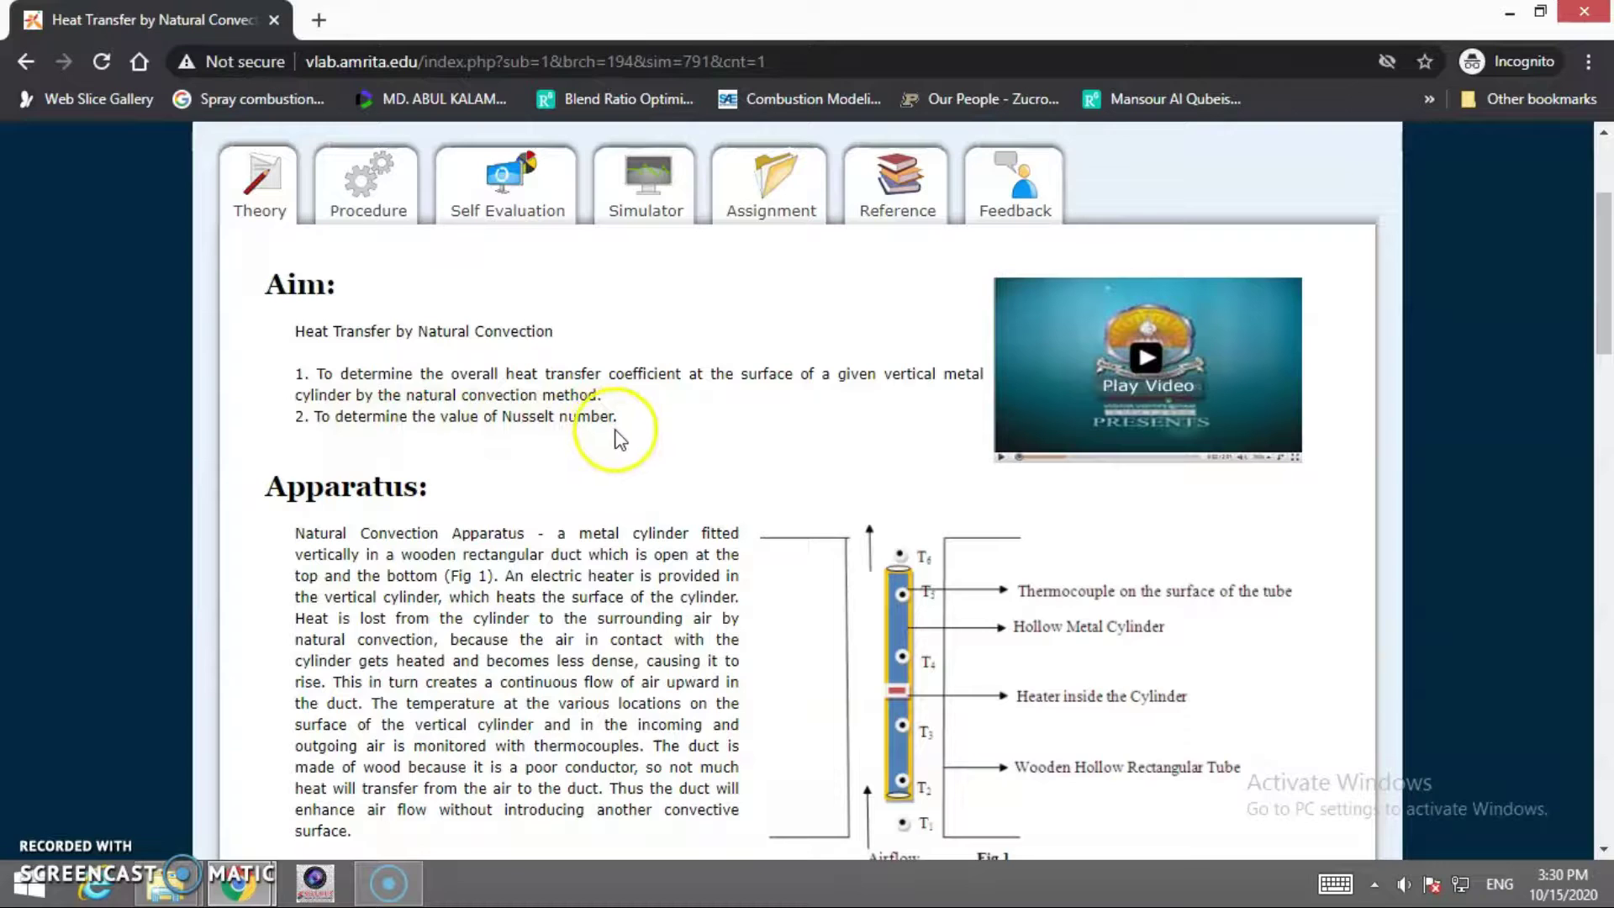
pyautogui.scroll(-3, 619, 438)
pyautogui.scroll(3, 697, 453)
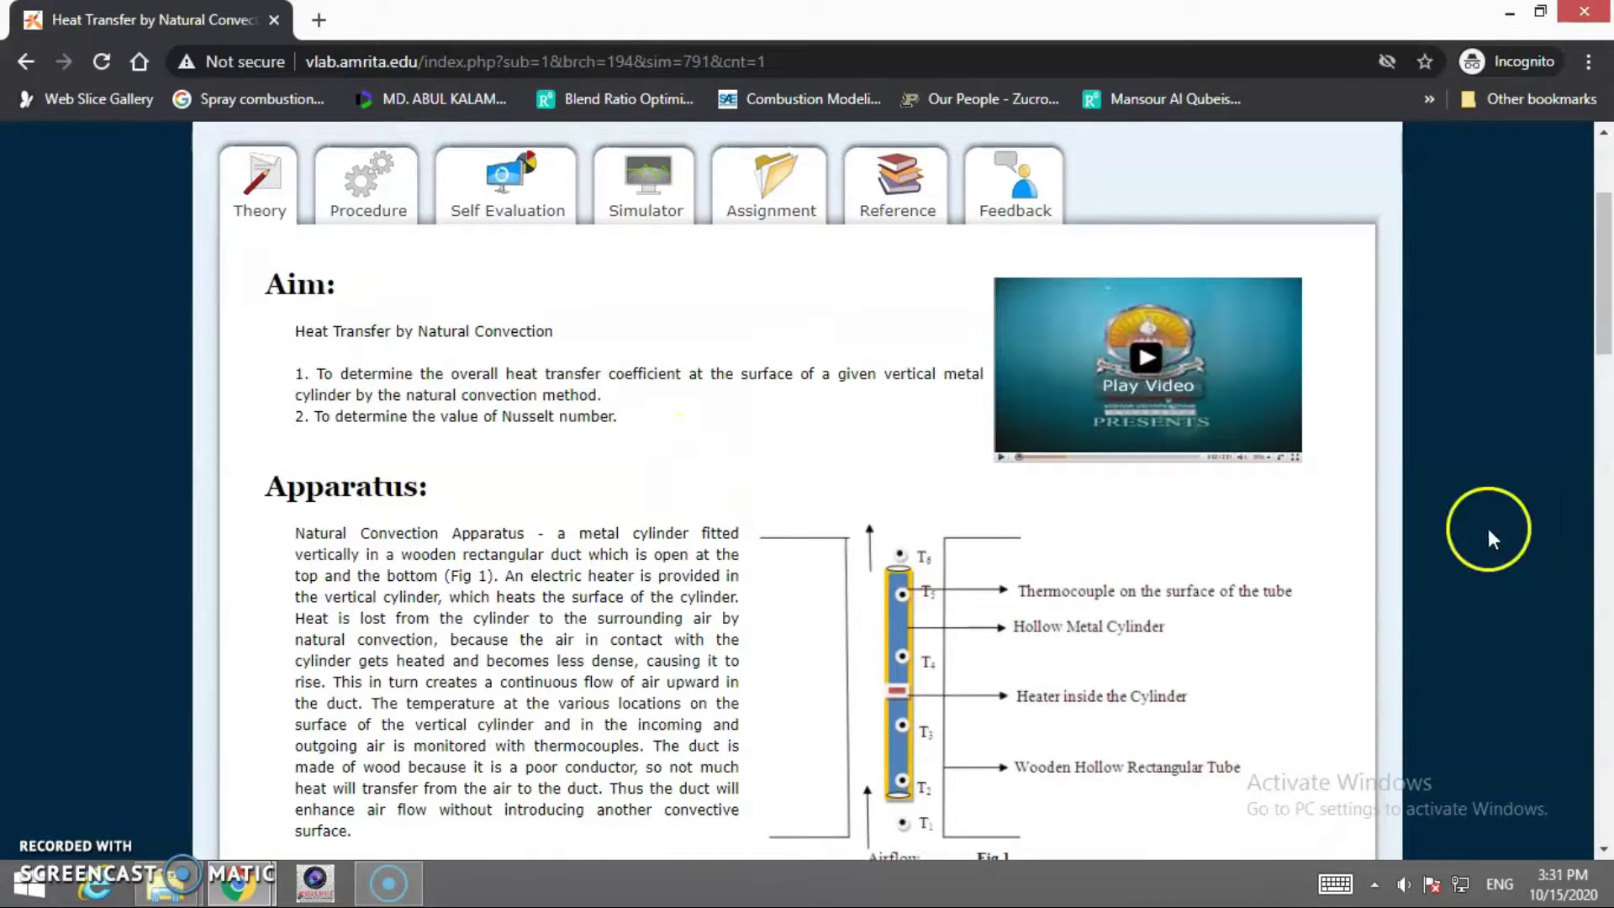
pyautogui.moveTo(1605, 319); pyautogui.dragTo(1607, 349)
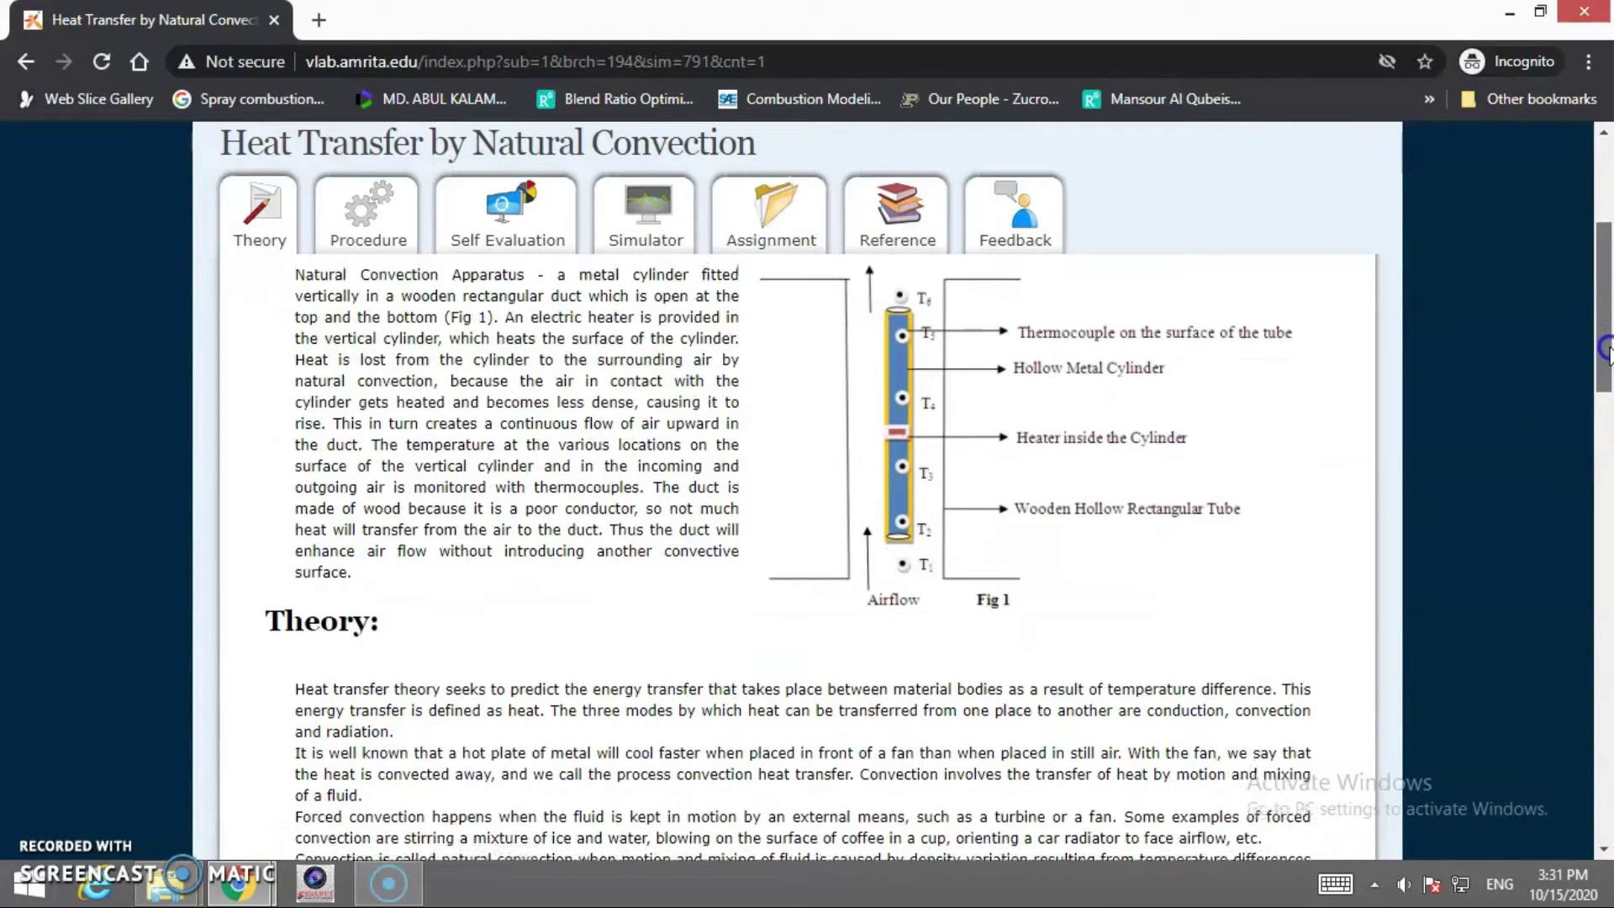
pyautogui.scroll(3, 366, 510)
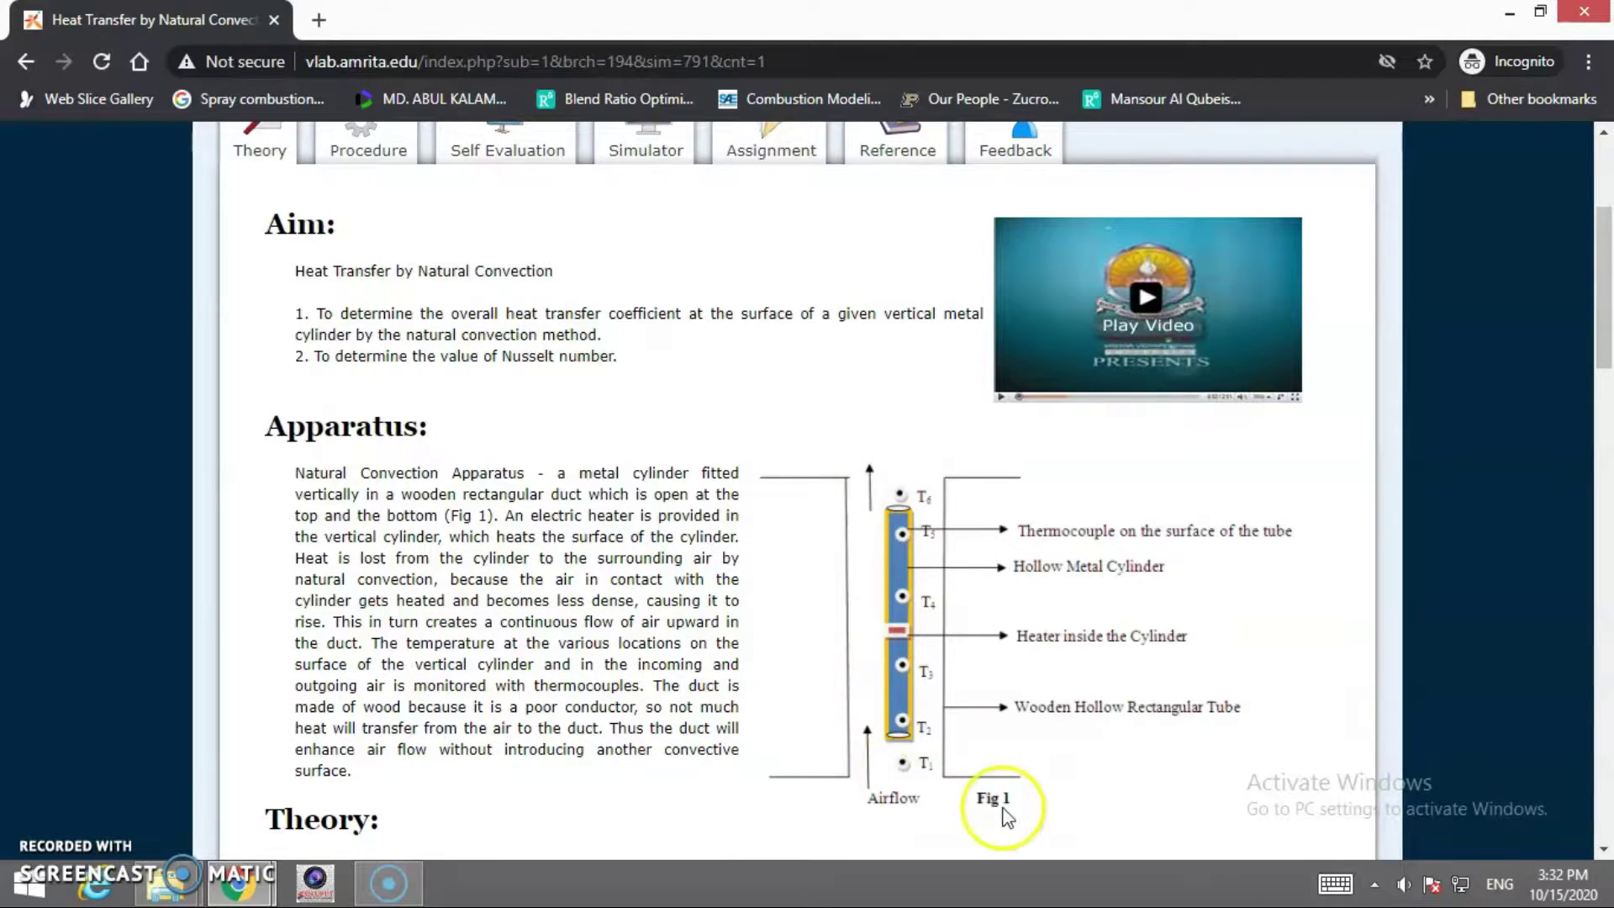
# Scroll past Fig 1 to equations Q/t = kAΔT/L and Q/t = hAΔT
pyautogui.scroll(-5, 1066, 784)
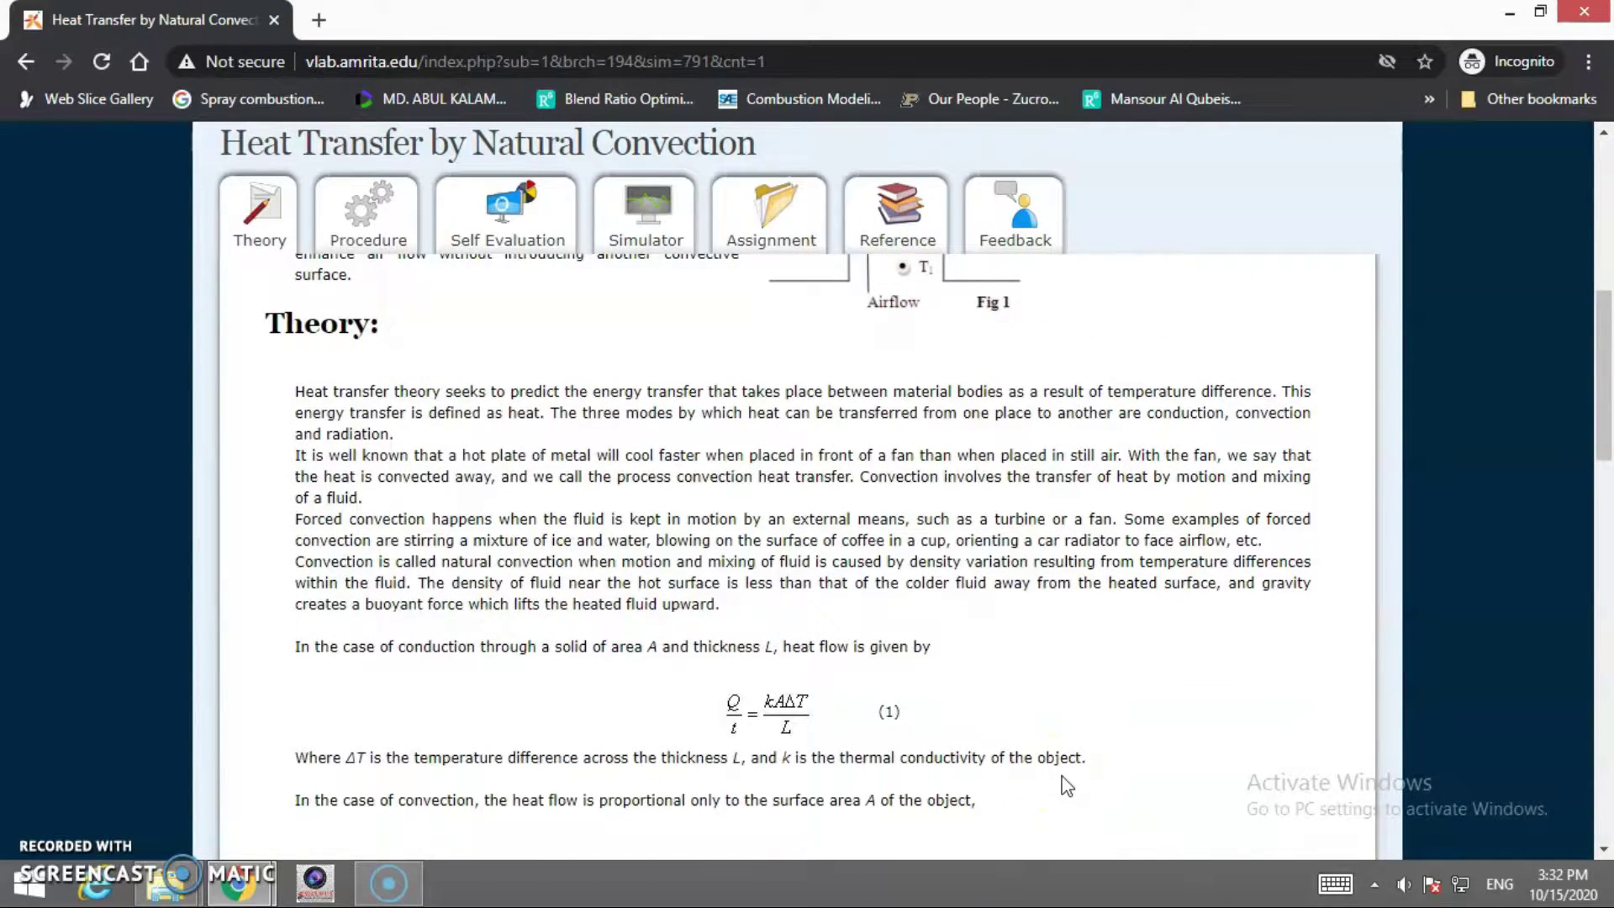
pyautogui.scroll(-1, 788, 601)
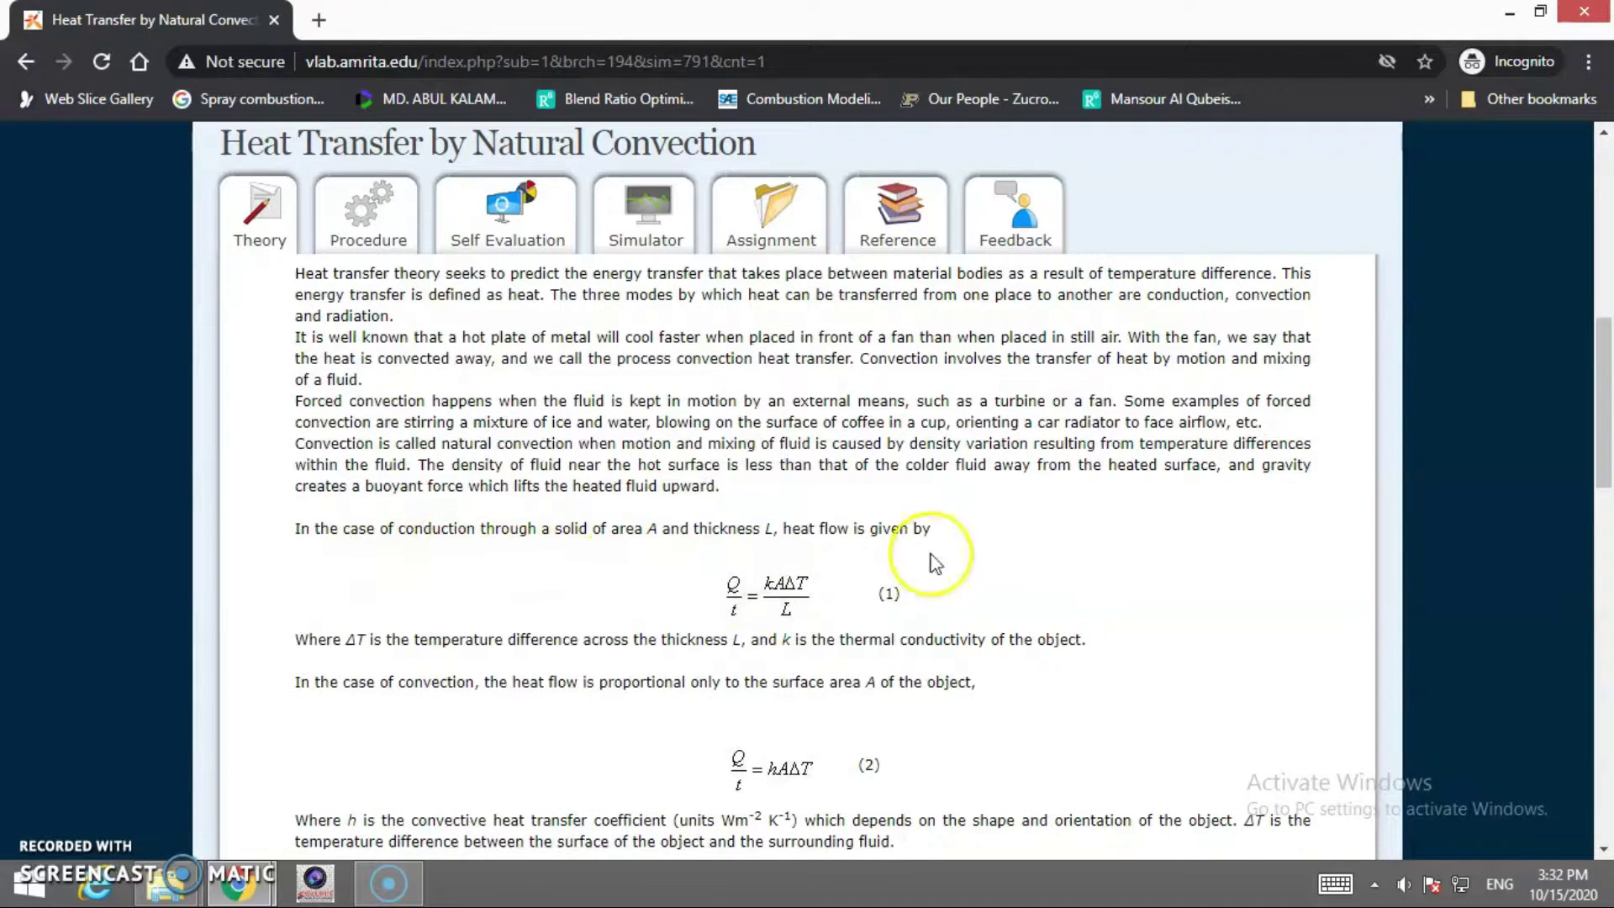
pyautogui.scroll(3, 941, 555)
pyautogui.scroll(-3, 966, 502)
pyautogui.scroll(3, 919, 594)
pyautogui.scroll(-2, 865, 585)
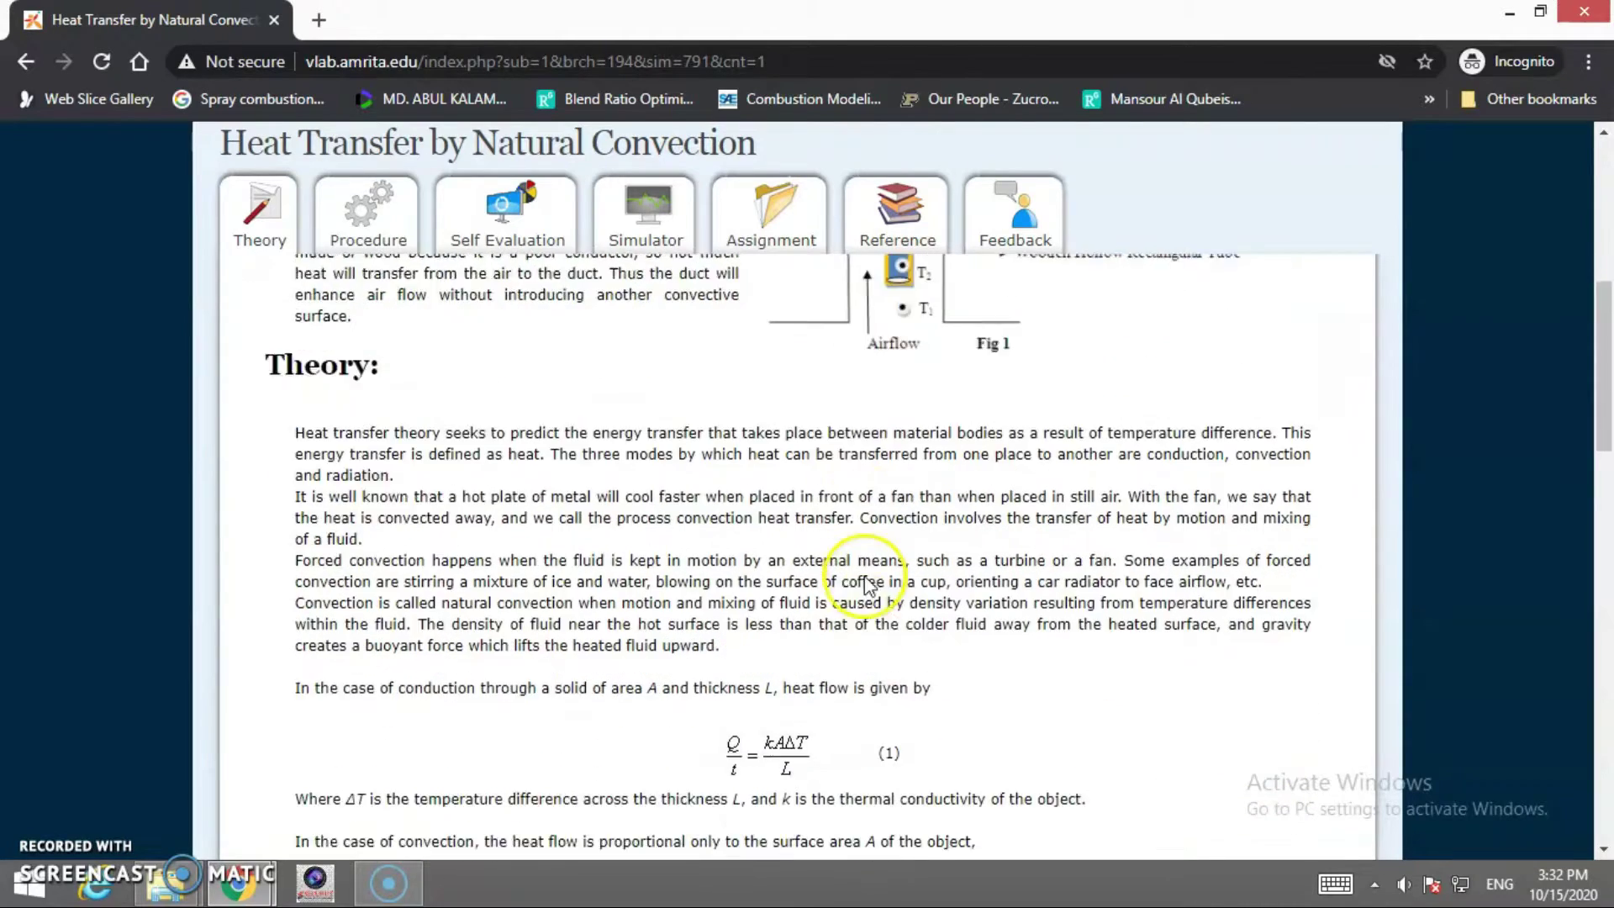
pyautogui.scroll(-1, 874, 596)
pyautogui.scroll(-1, 874, 614)
pyautogui.scroll(8, 965, 620)
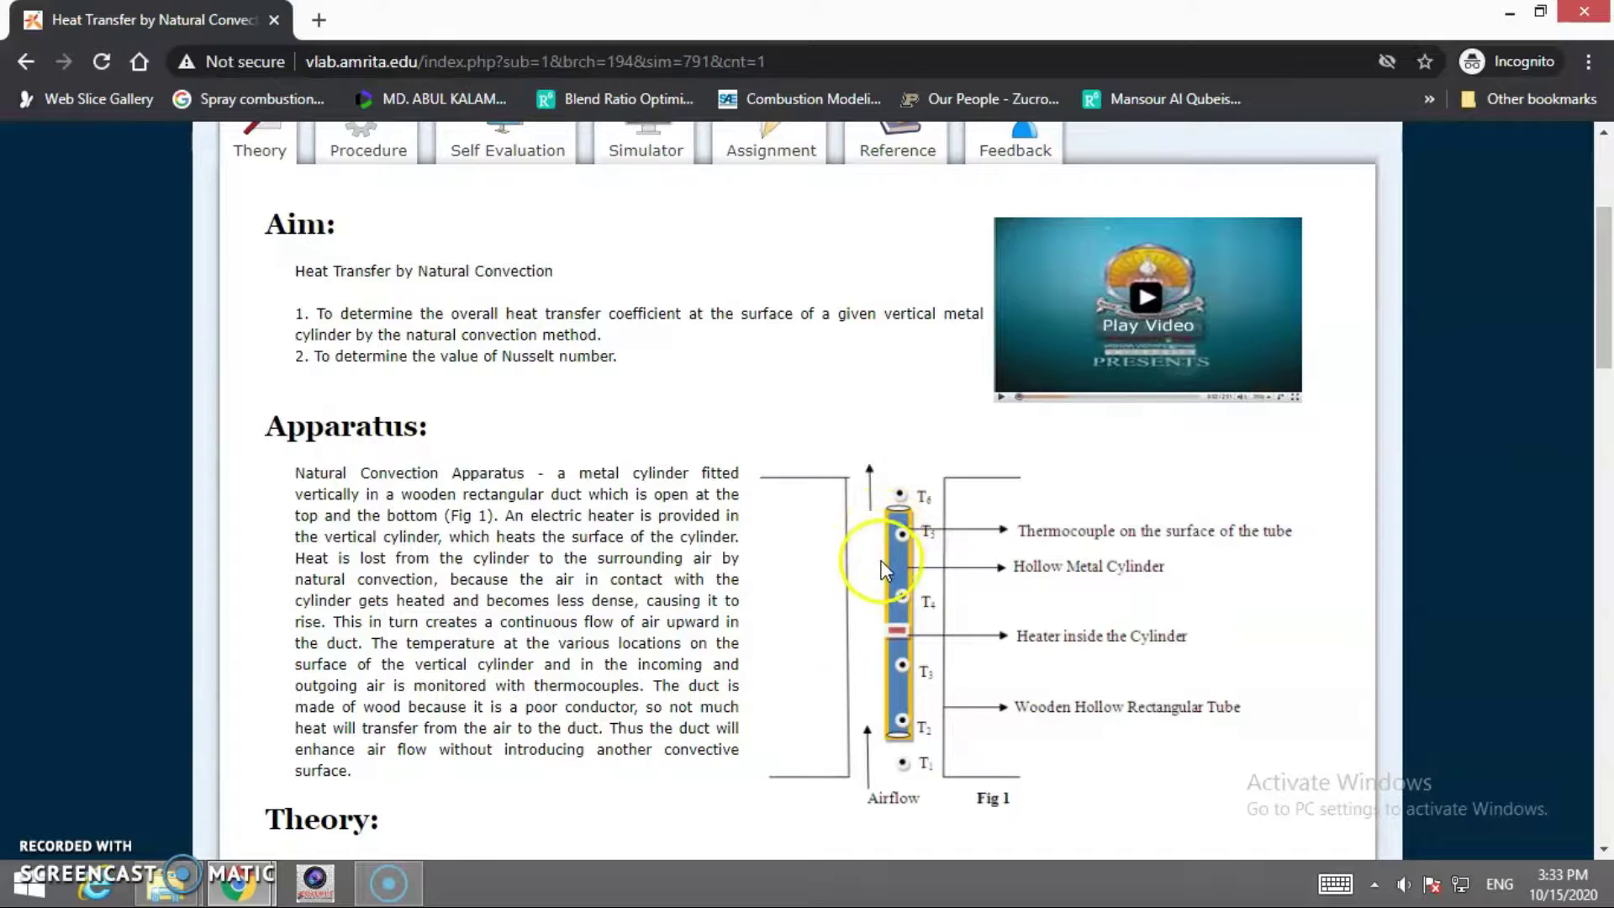
pyautogui.scroll(-5, 892, 757)
pyautogui.scroll(-3, 905, 764)
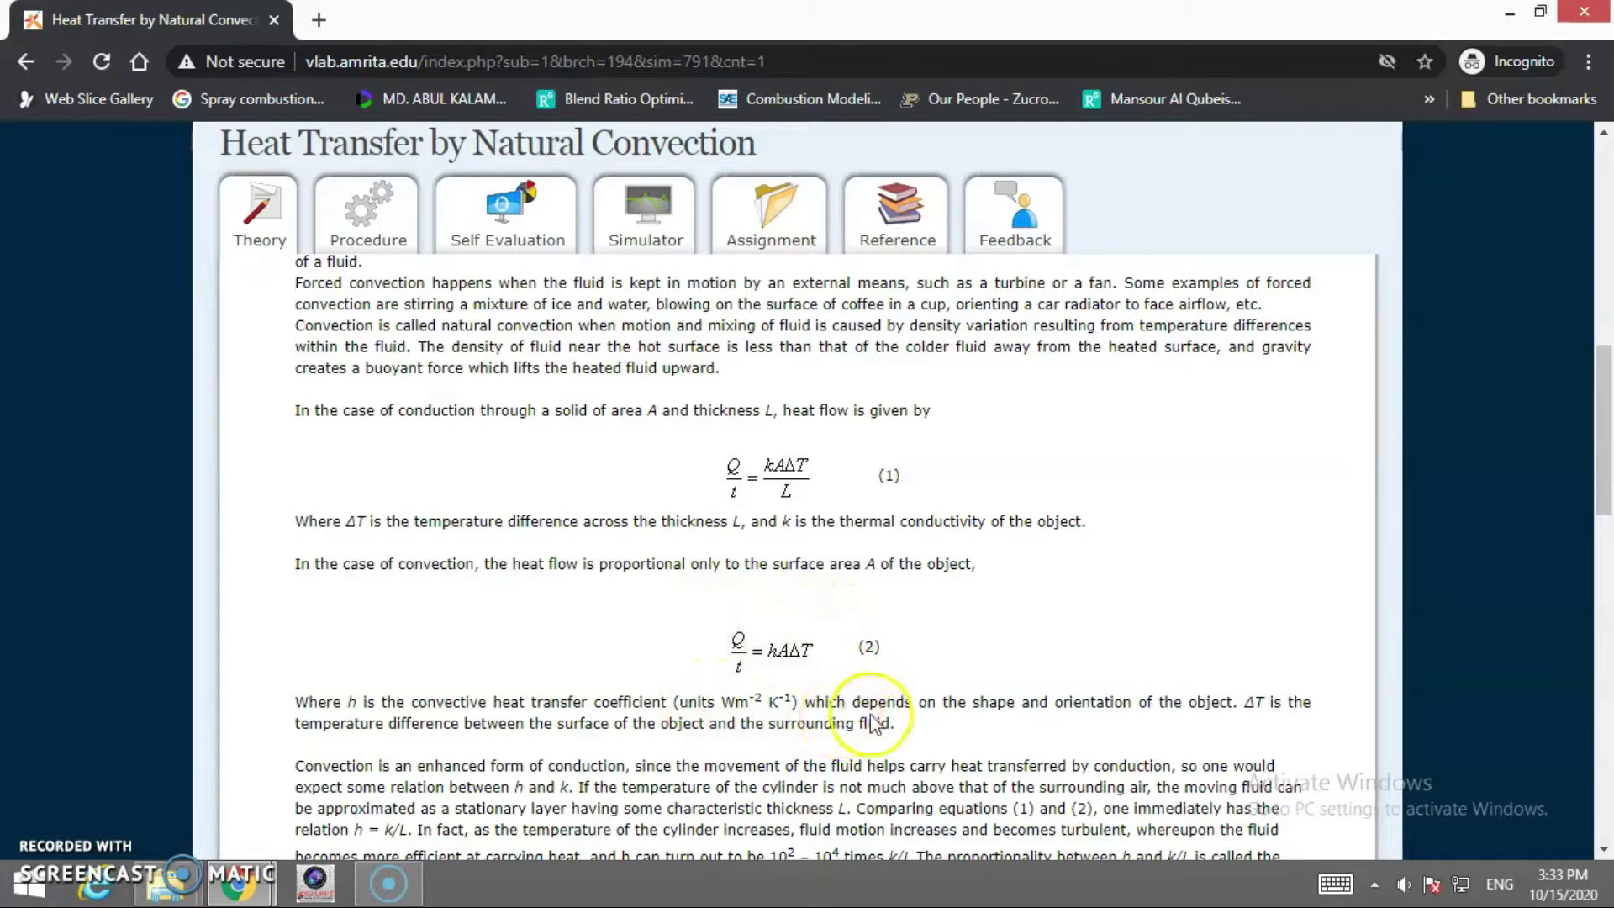
pyautogui.scroll(-1, 874, 710)
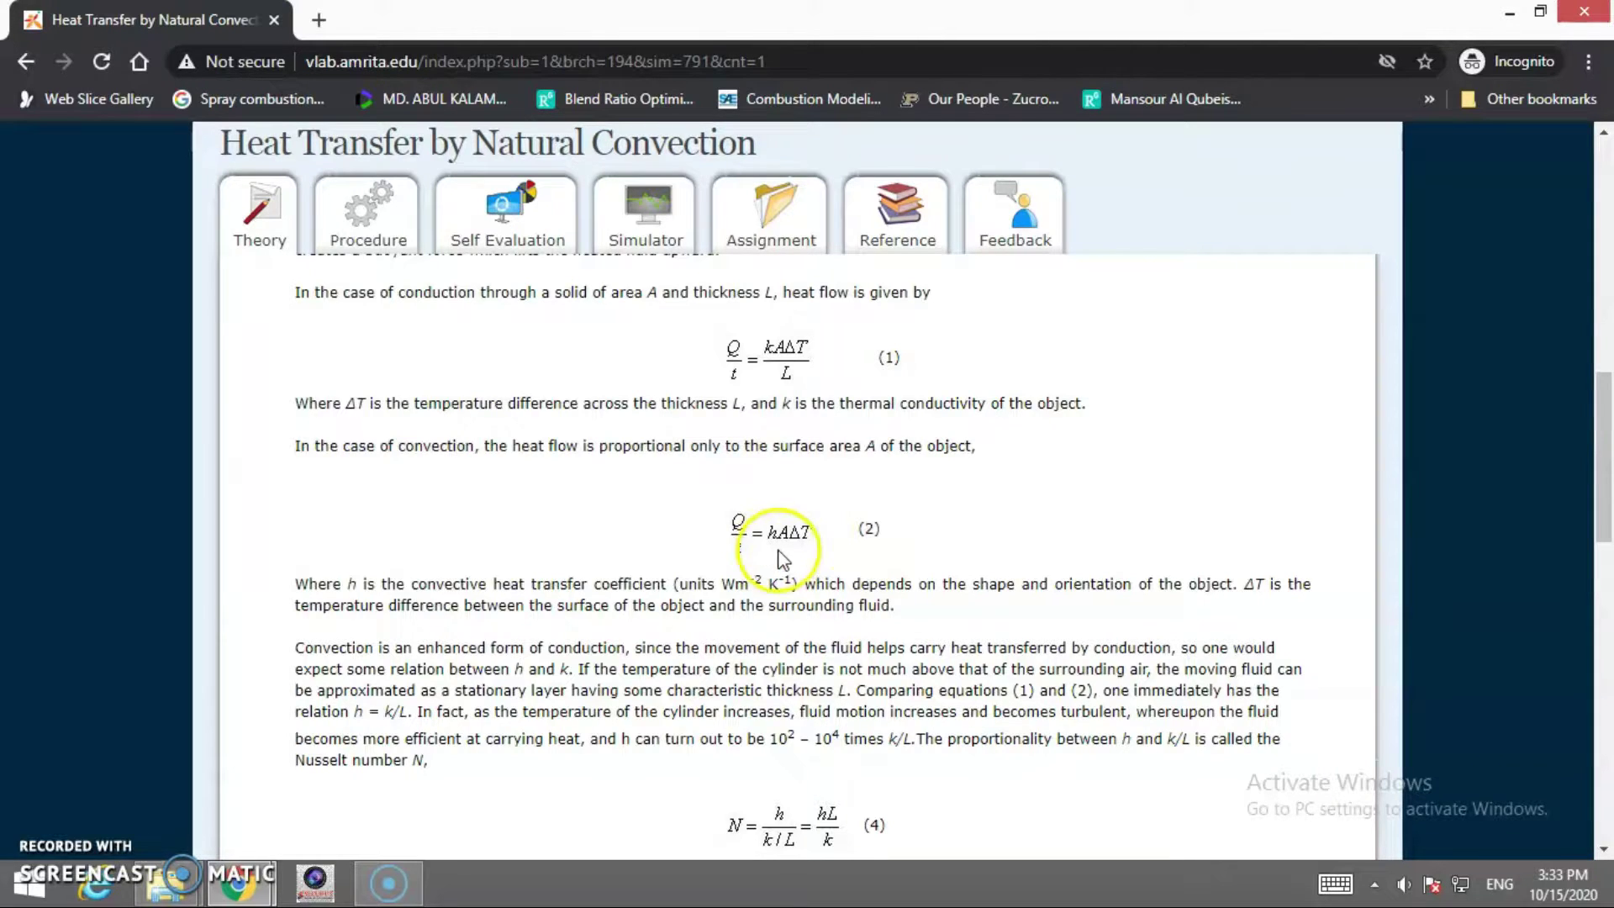
pyautogui.scroll(-1, 773, 564)
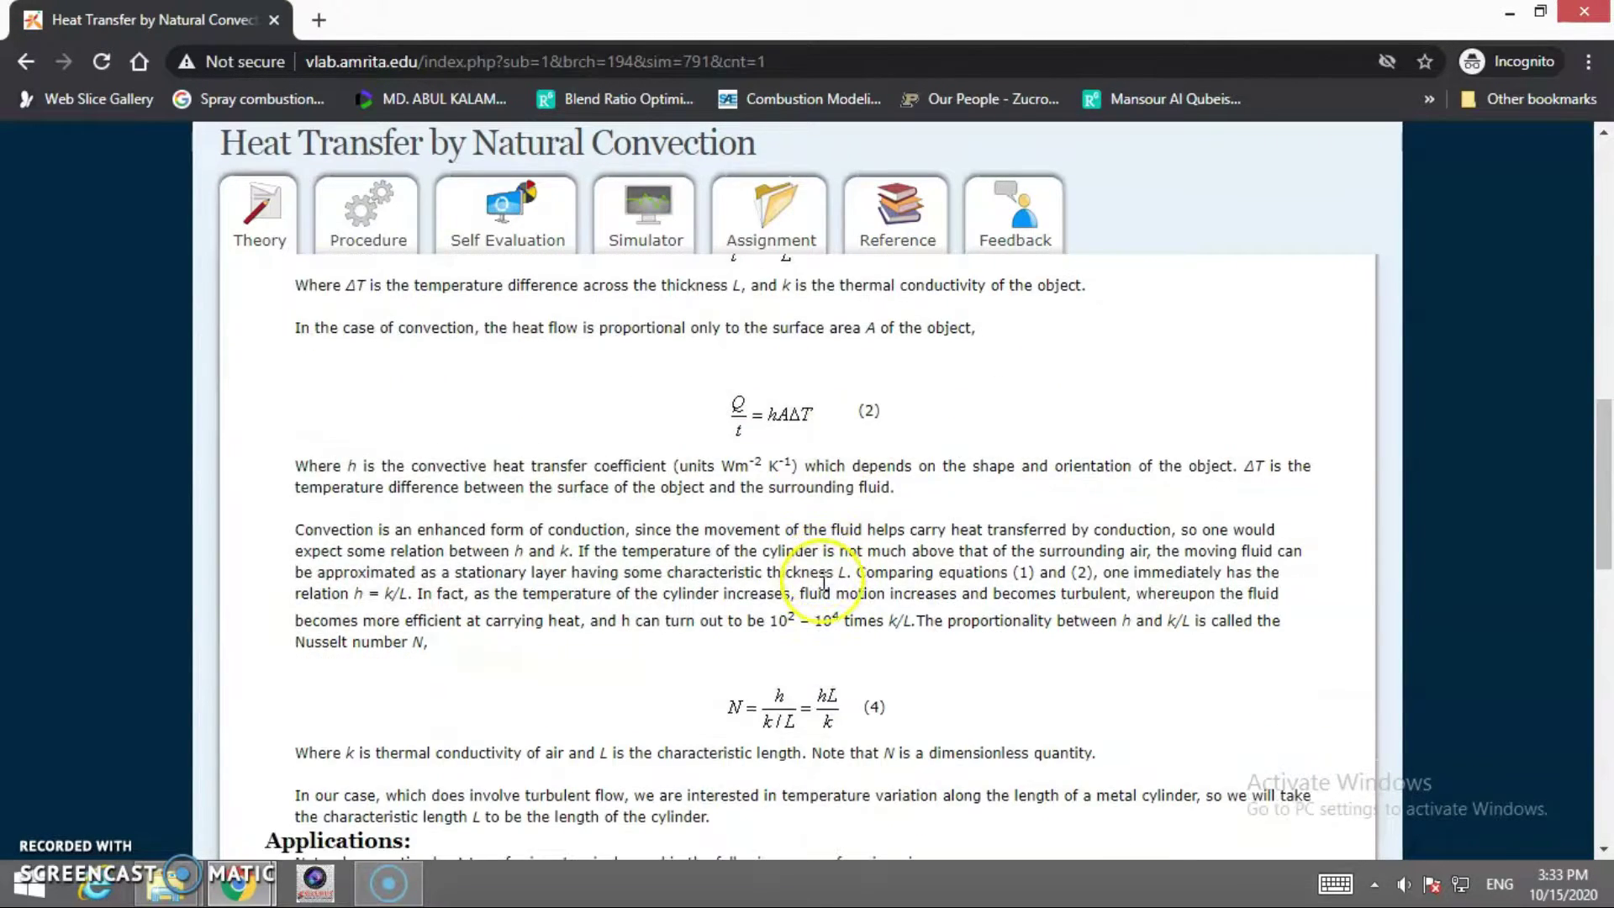
pyautogui.scroll(-1, 812, 580)
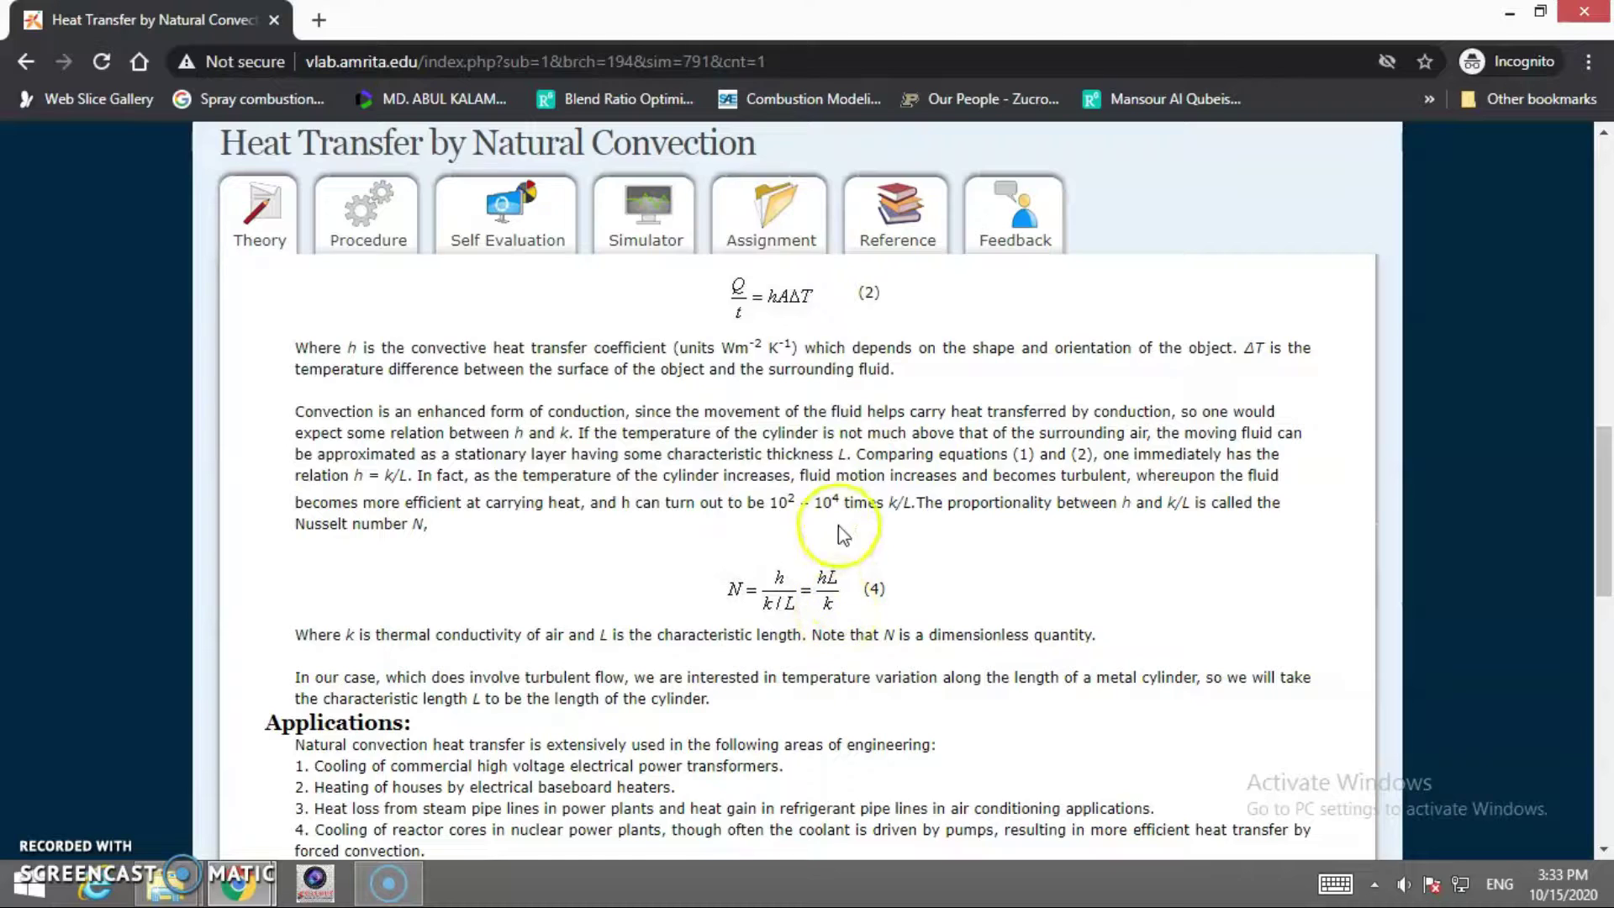
pyautogui.scroll(1, 839, 447)
pyautogui.scroll(1, 841, 449)
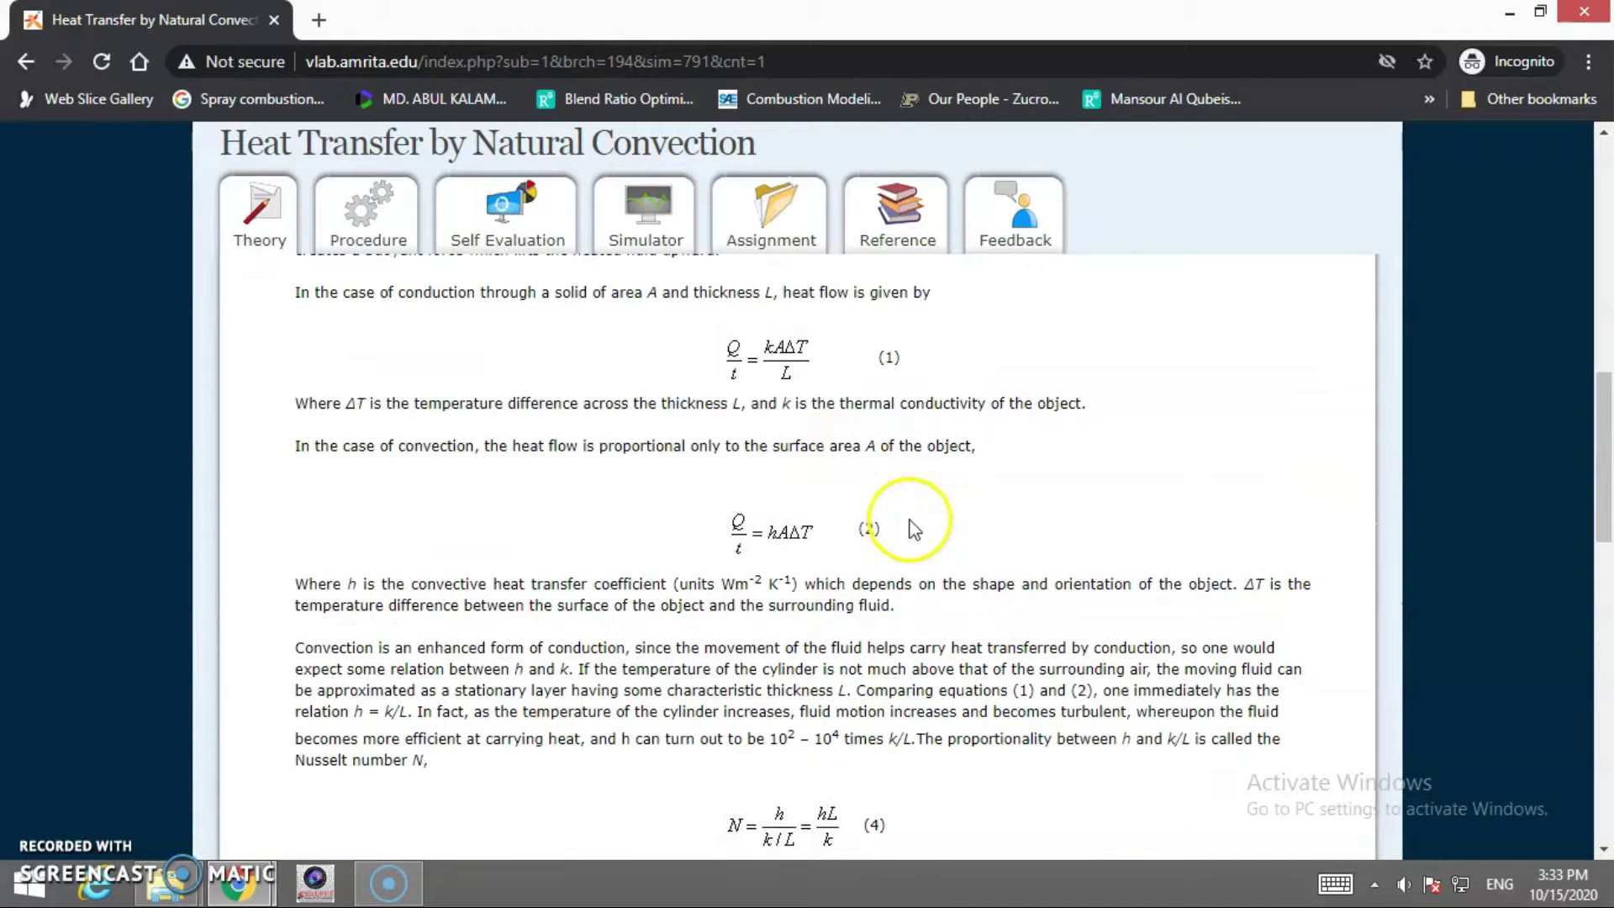
pyautogui.scroll(-1, 916, 522)
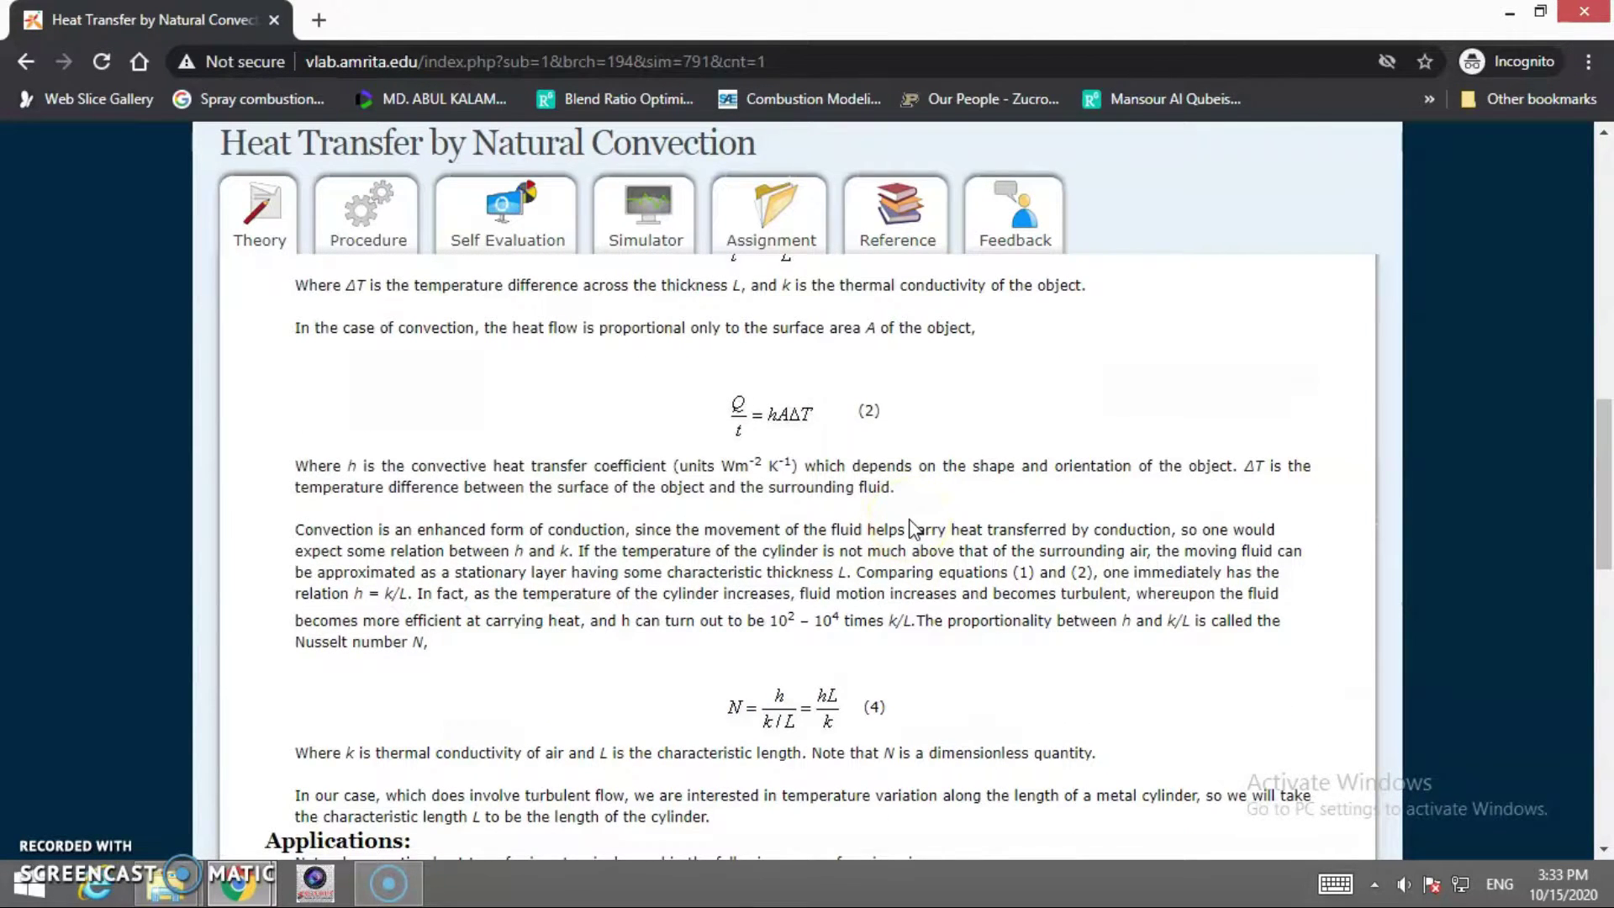
pyautogui.scroll(-1, 912, 530)
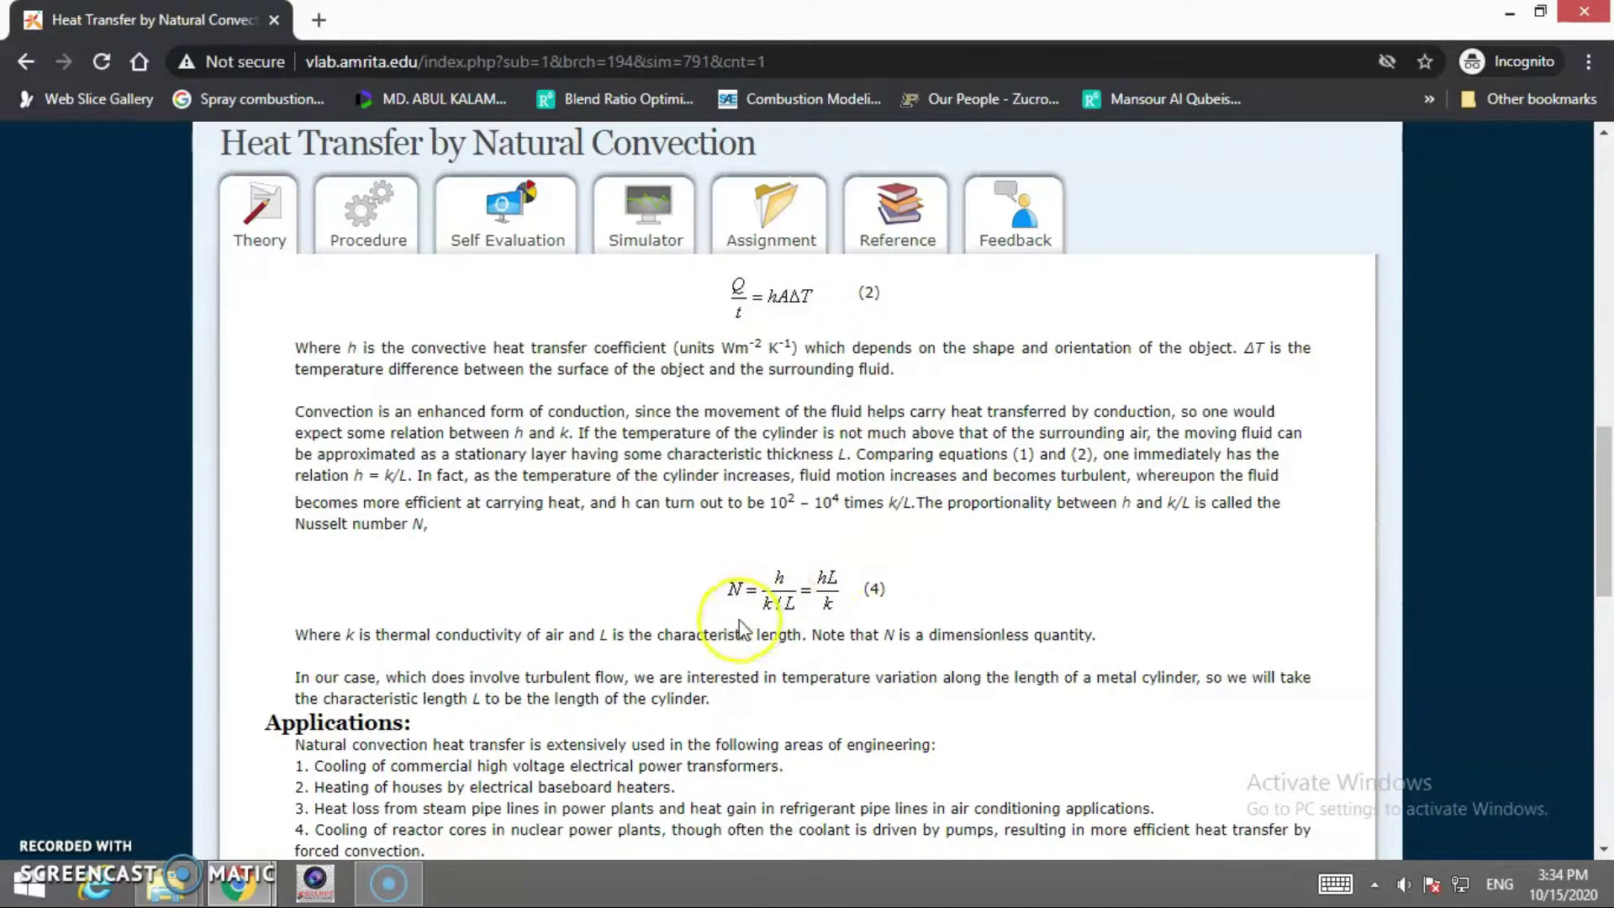
pyautogui.scroll(-1, 736, 628)
pyautogui.scroll(-1, 737, 620)
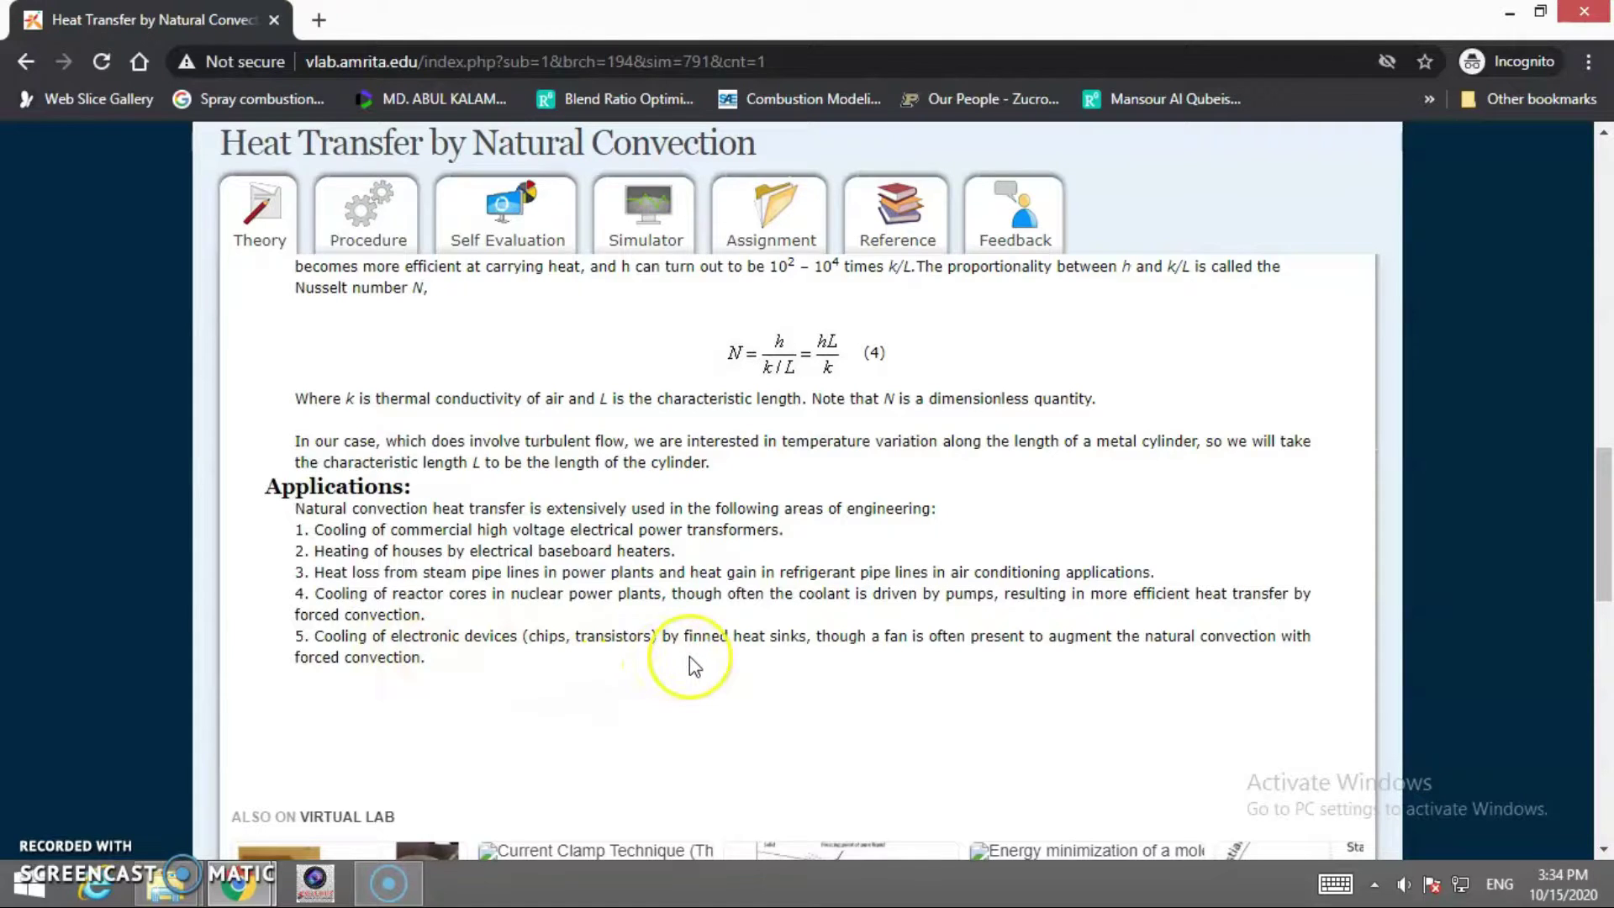
pyautogui.scroll(15, 689, 659)
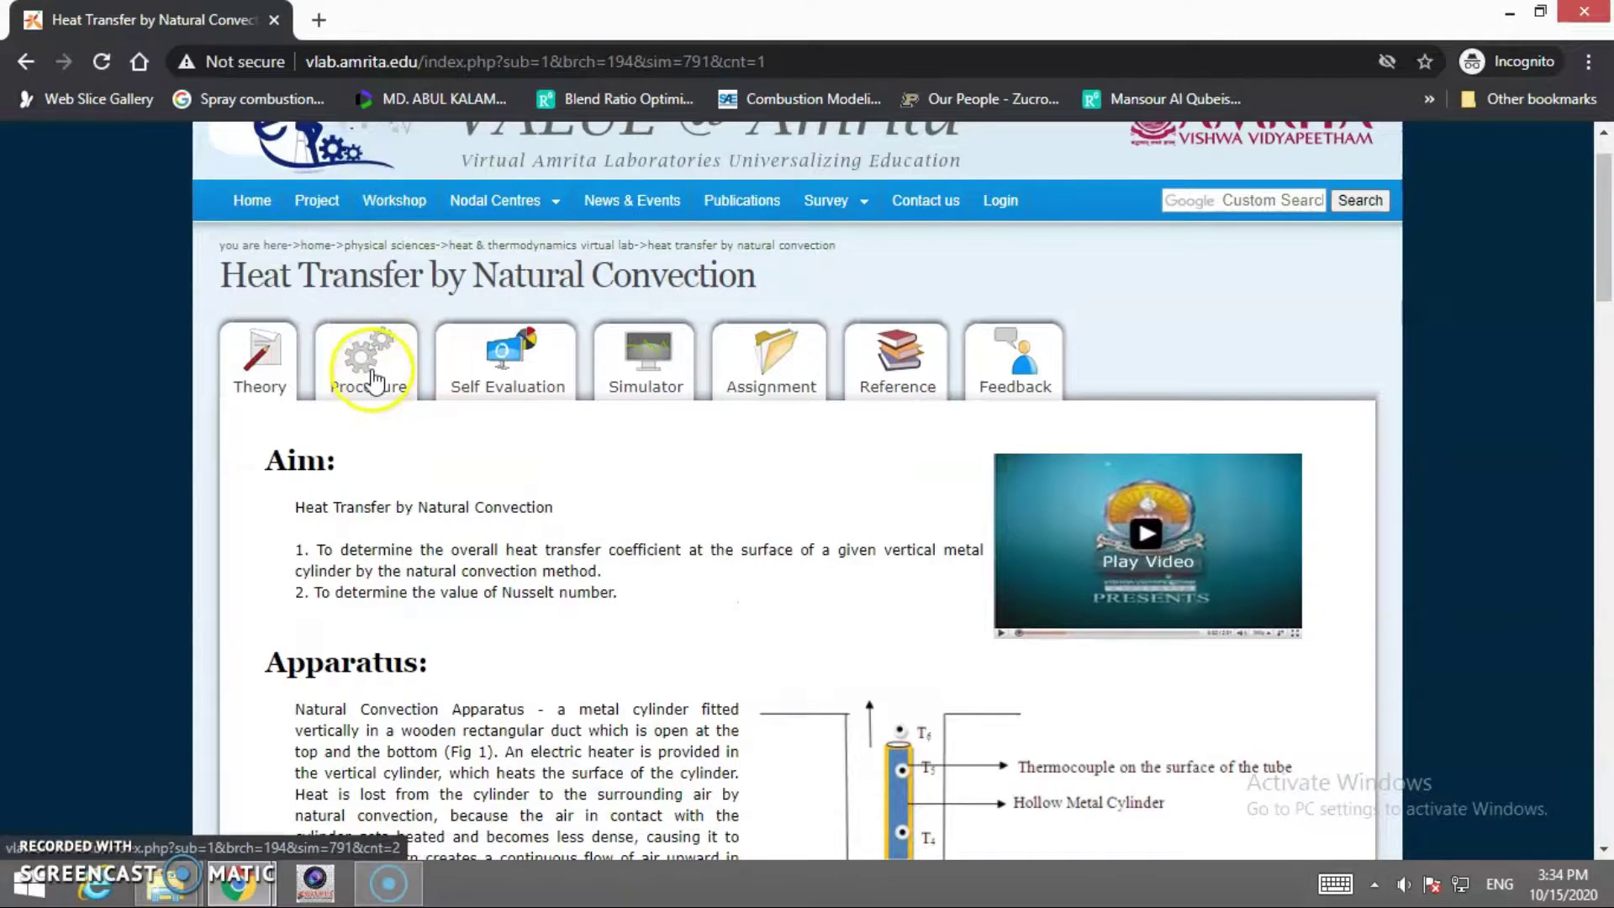
# Read the Procedure tab's Simulator Controls and Procedure for Simulation lists
pyautogui.click(371, 376)
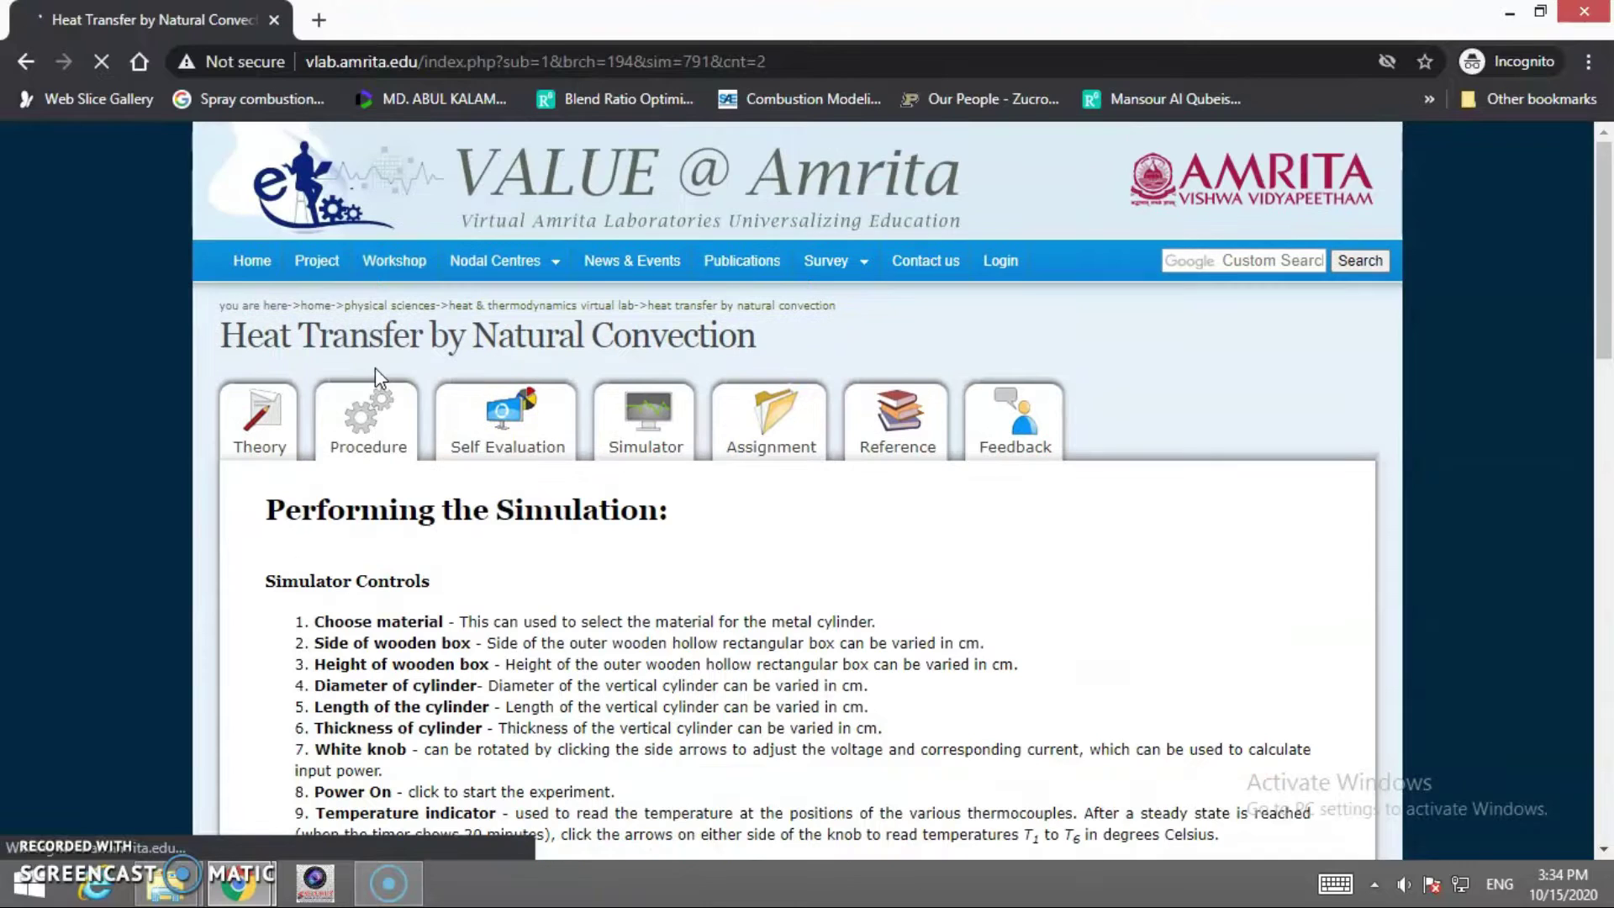
pyautogui.scroll(-2, 728, 581)
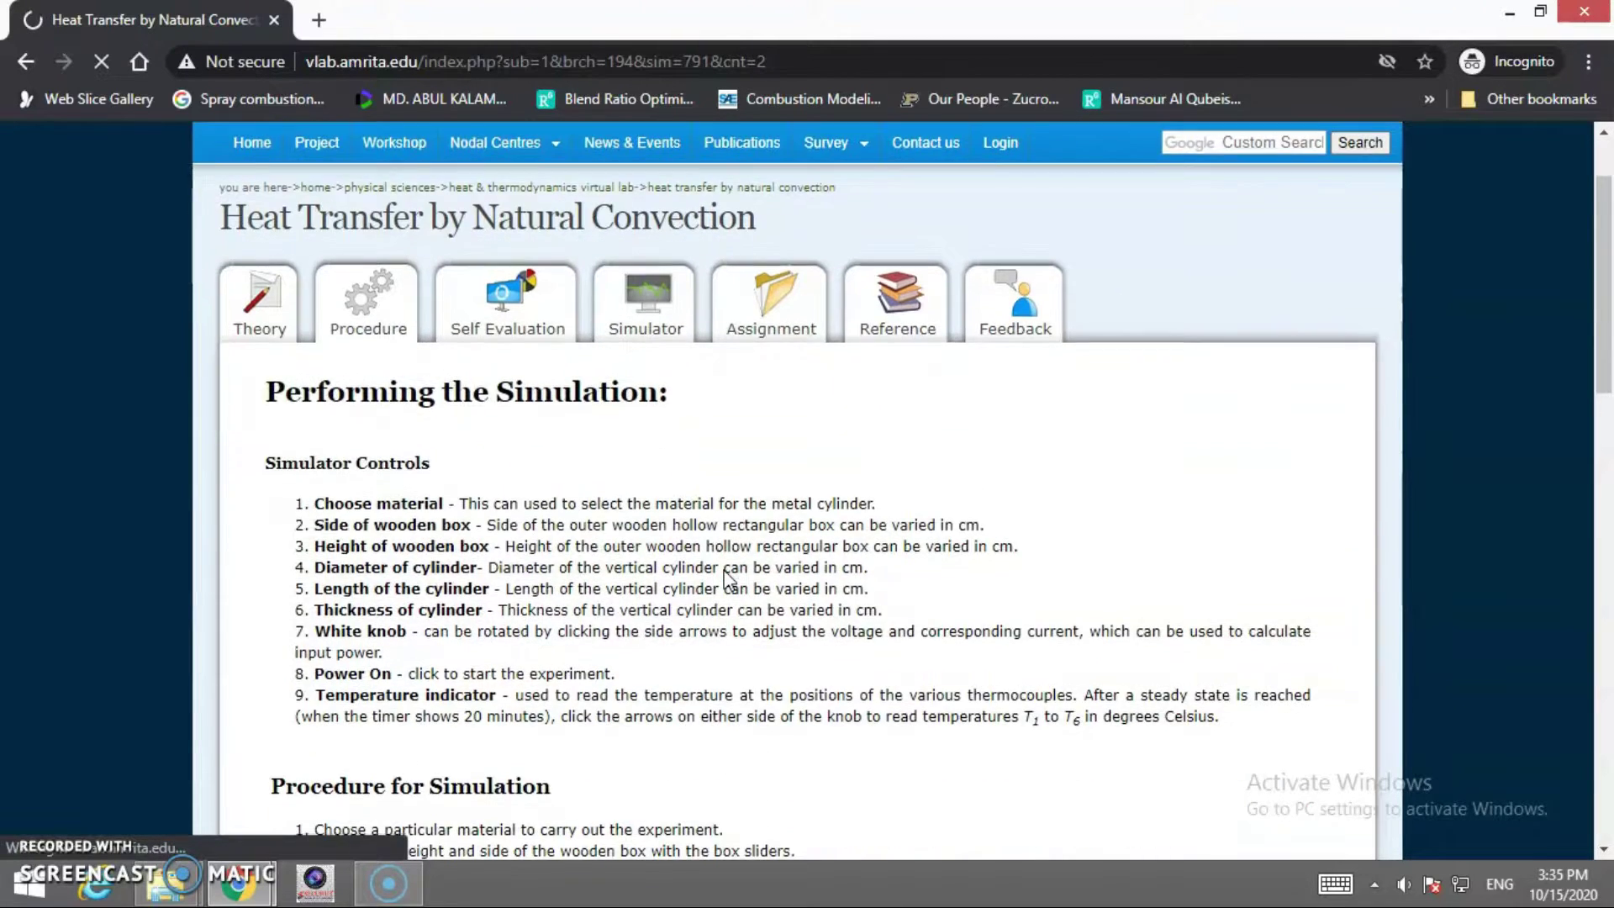
pyautogui.scroll(-2, 432, 504)
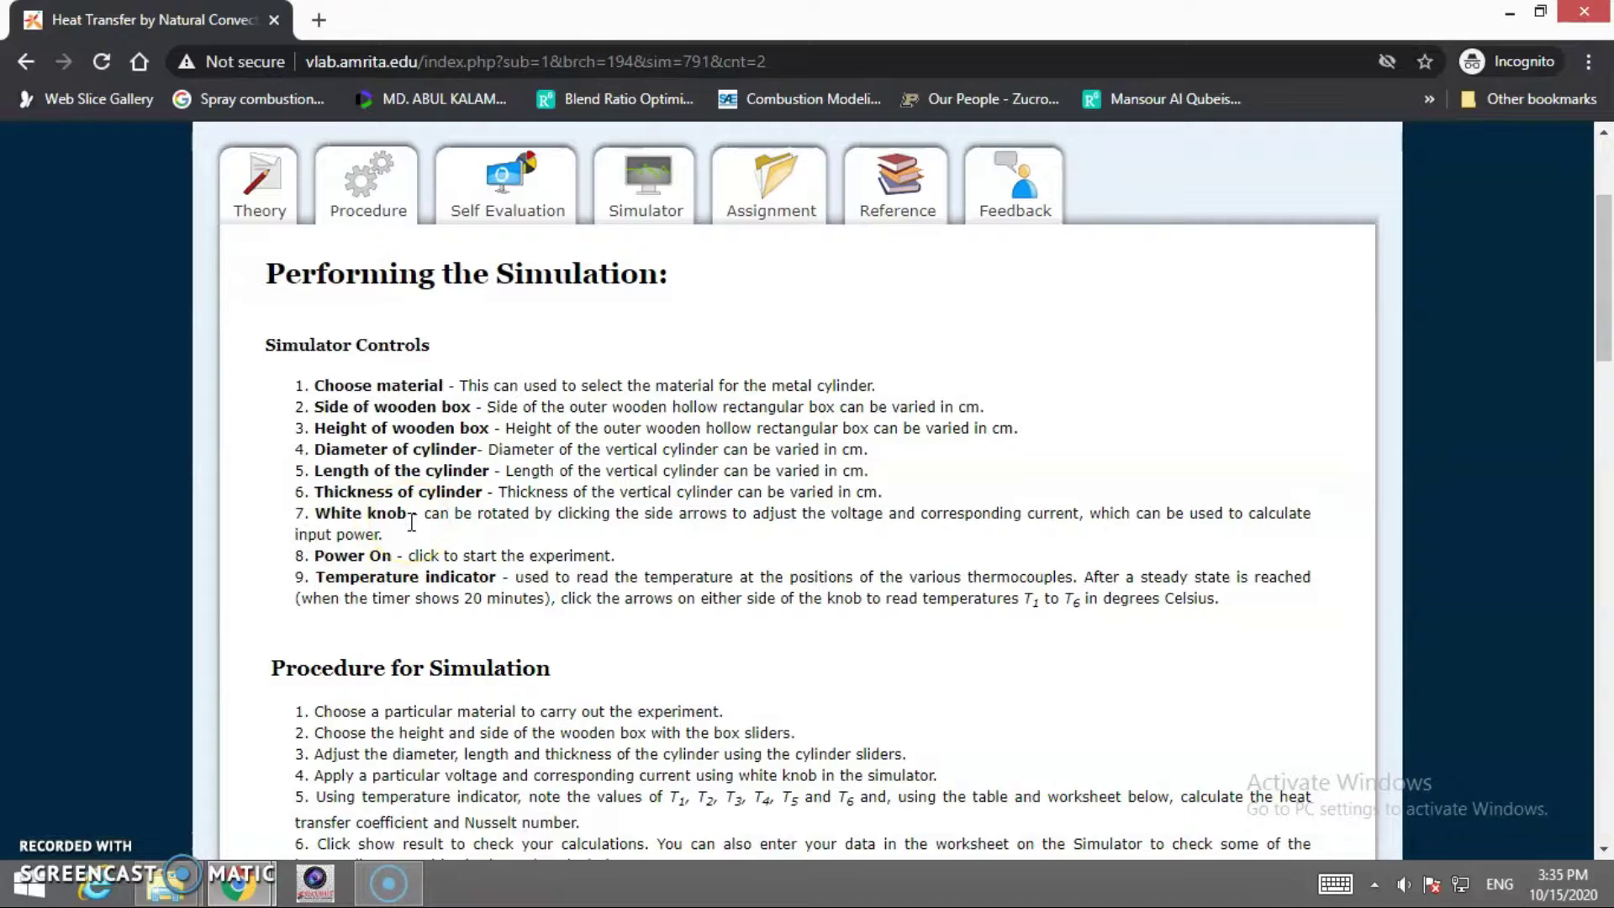
pyautogui.scroll(-4, 412, 523)
pyautogui.scroll(4, 354, 503)
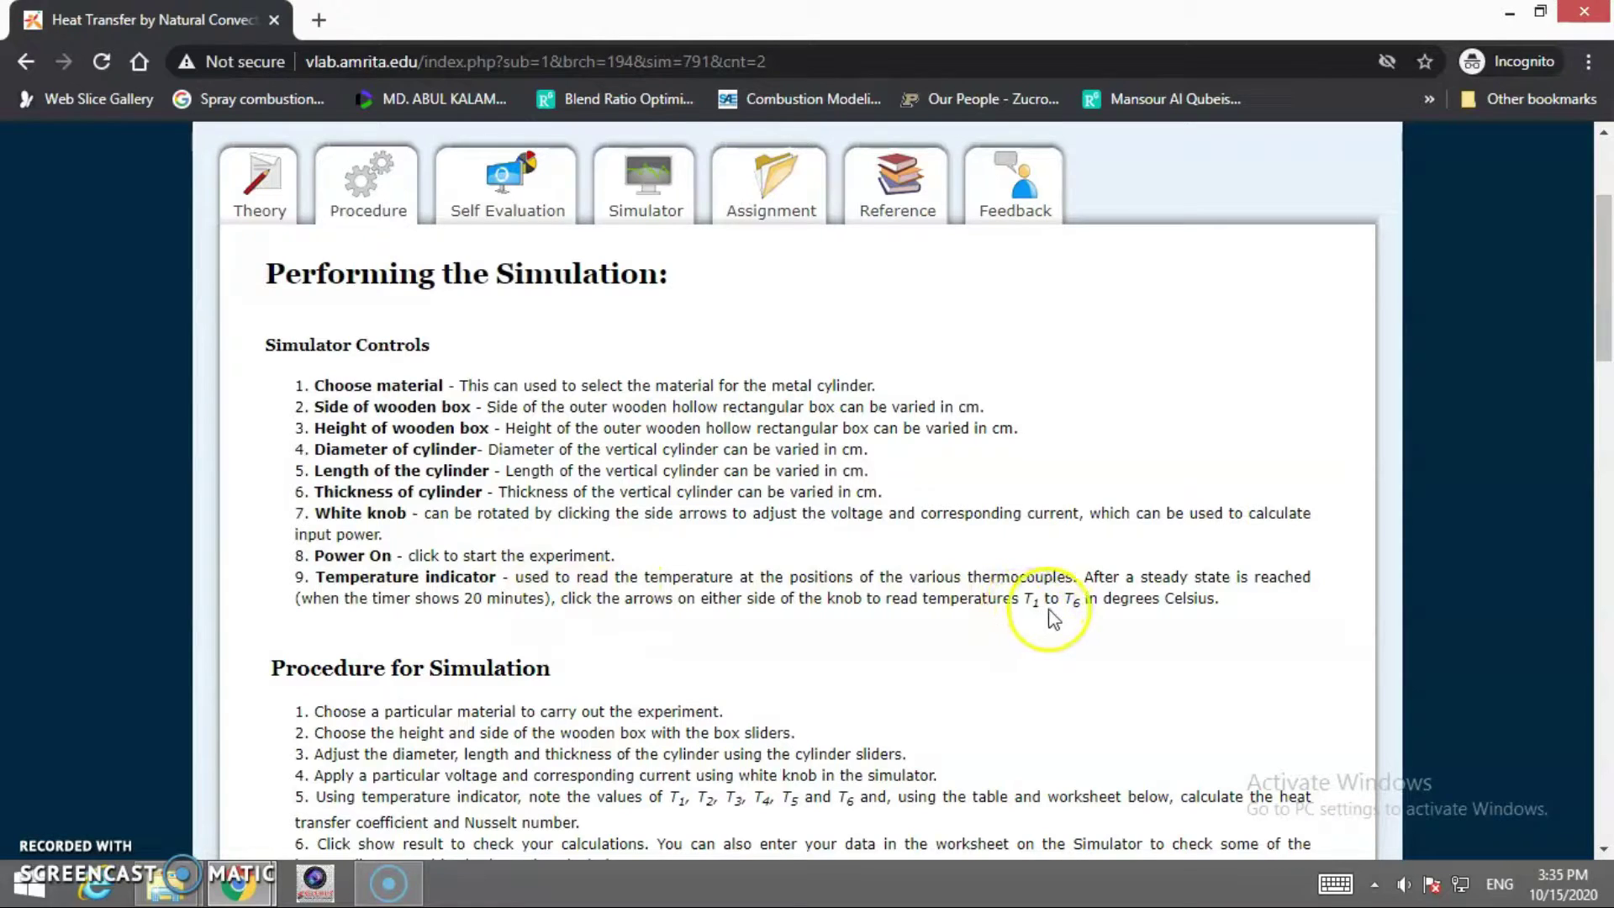
pyautogui.scroll(-3, 1074, 618)
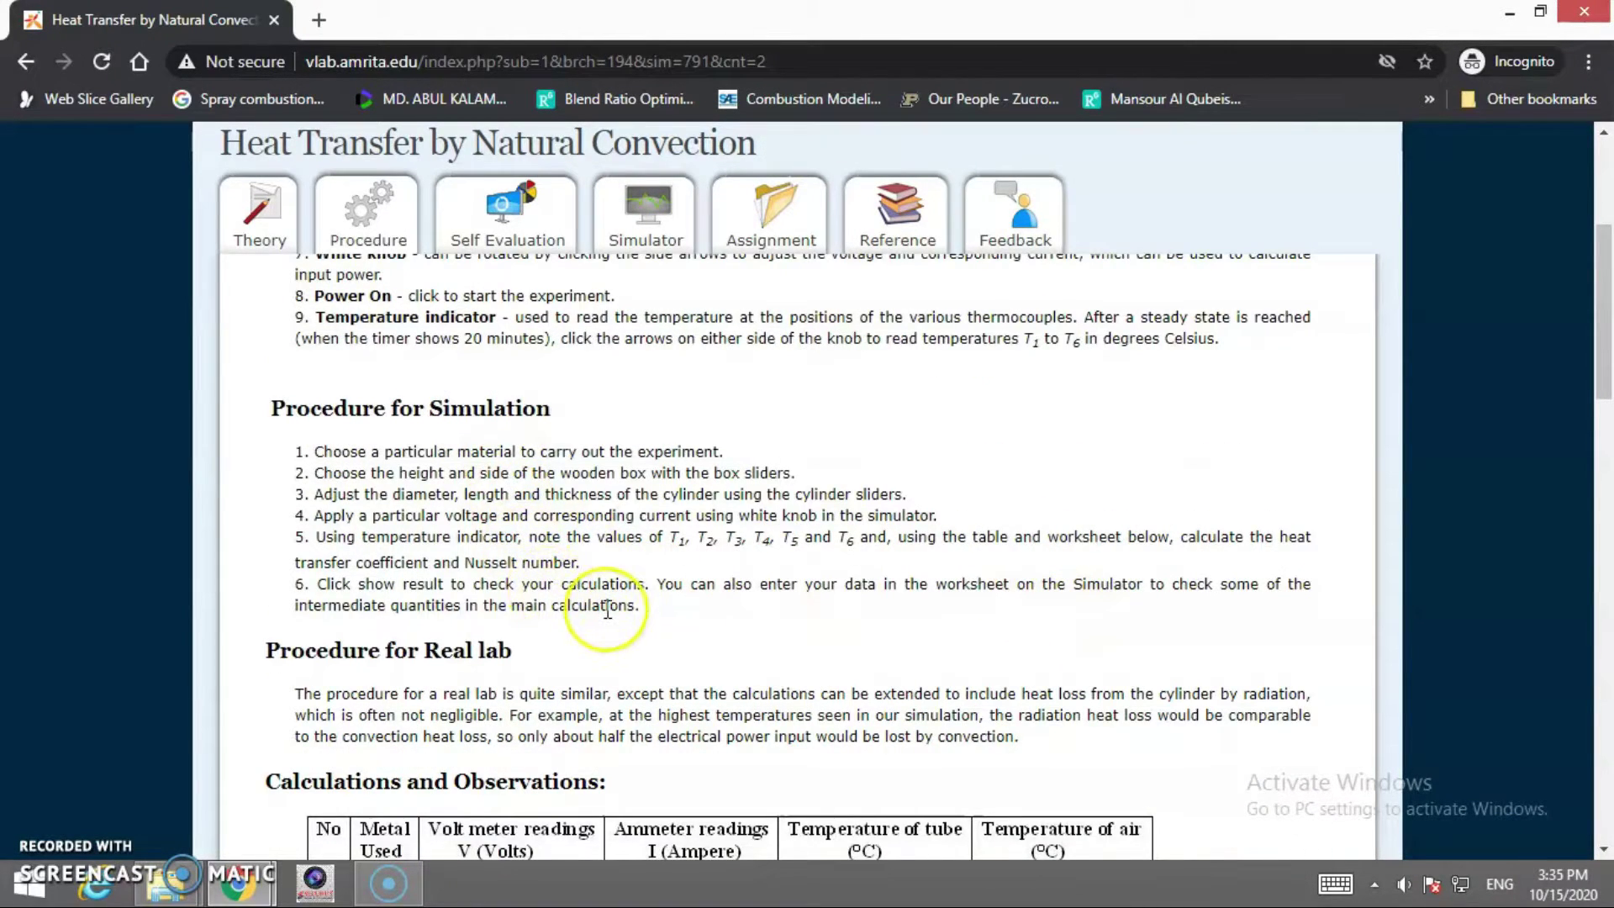
# Read through the Calculations and Result sections of the procedure
pyautogui.scroll(-2, 588, 606)
pyautogui.scroll(-3, 607, 610)
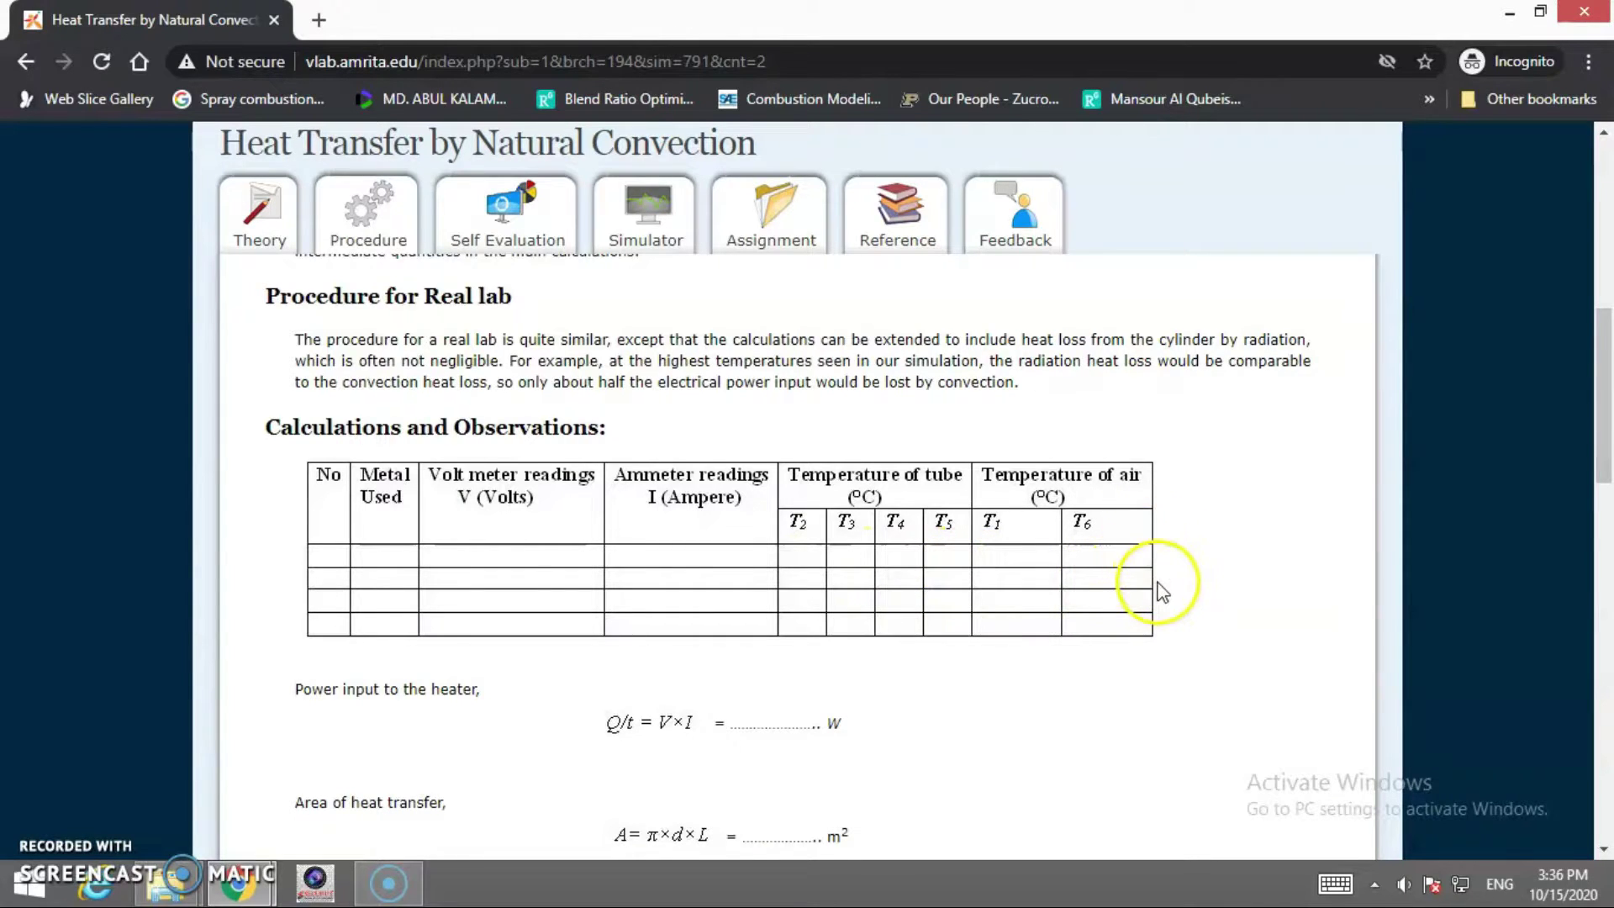
pyautogui.scroll(-3, 1156, 586)
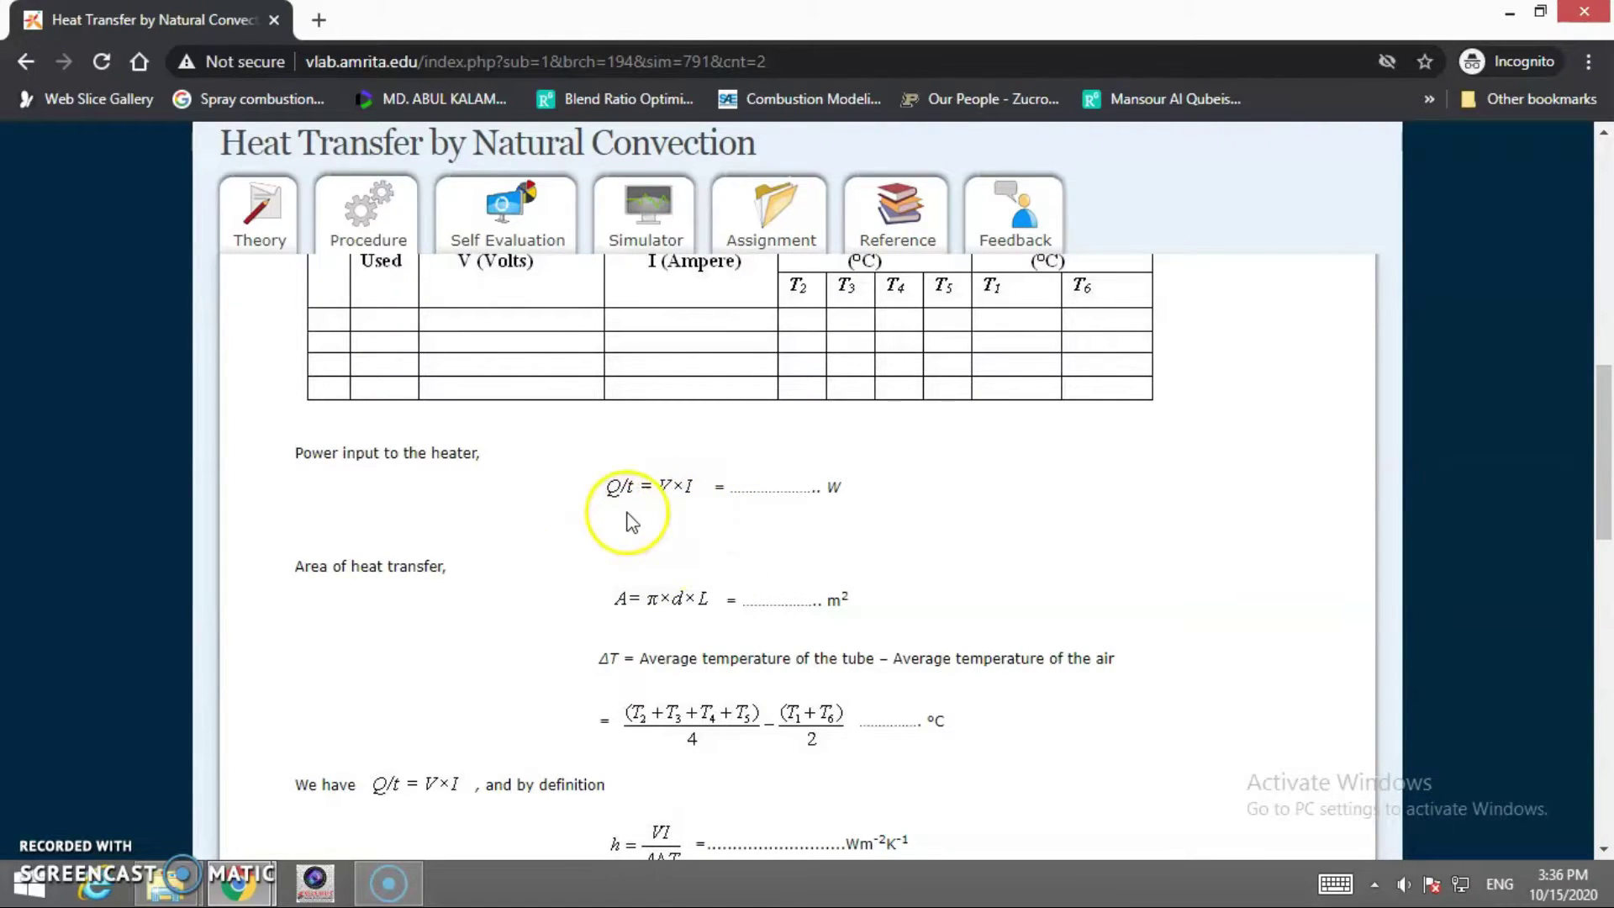
pyautogui.scroll(-1, 651, 588)
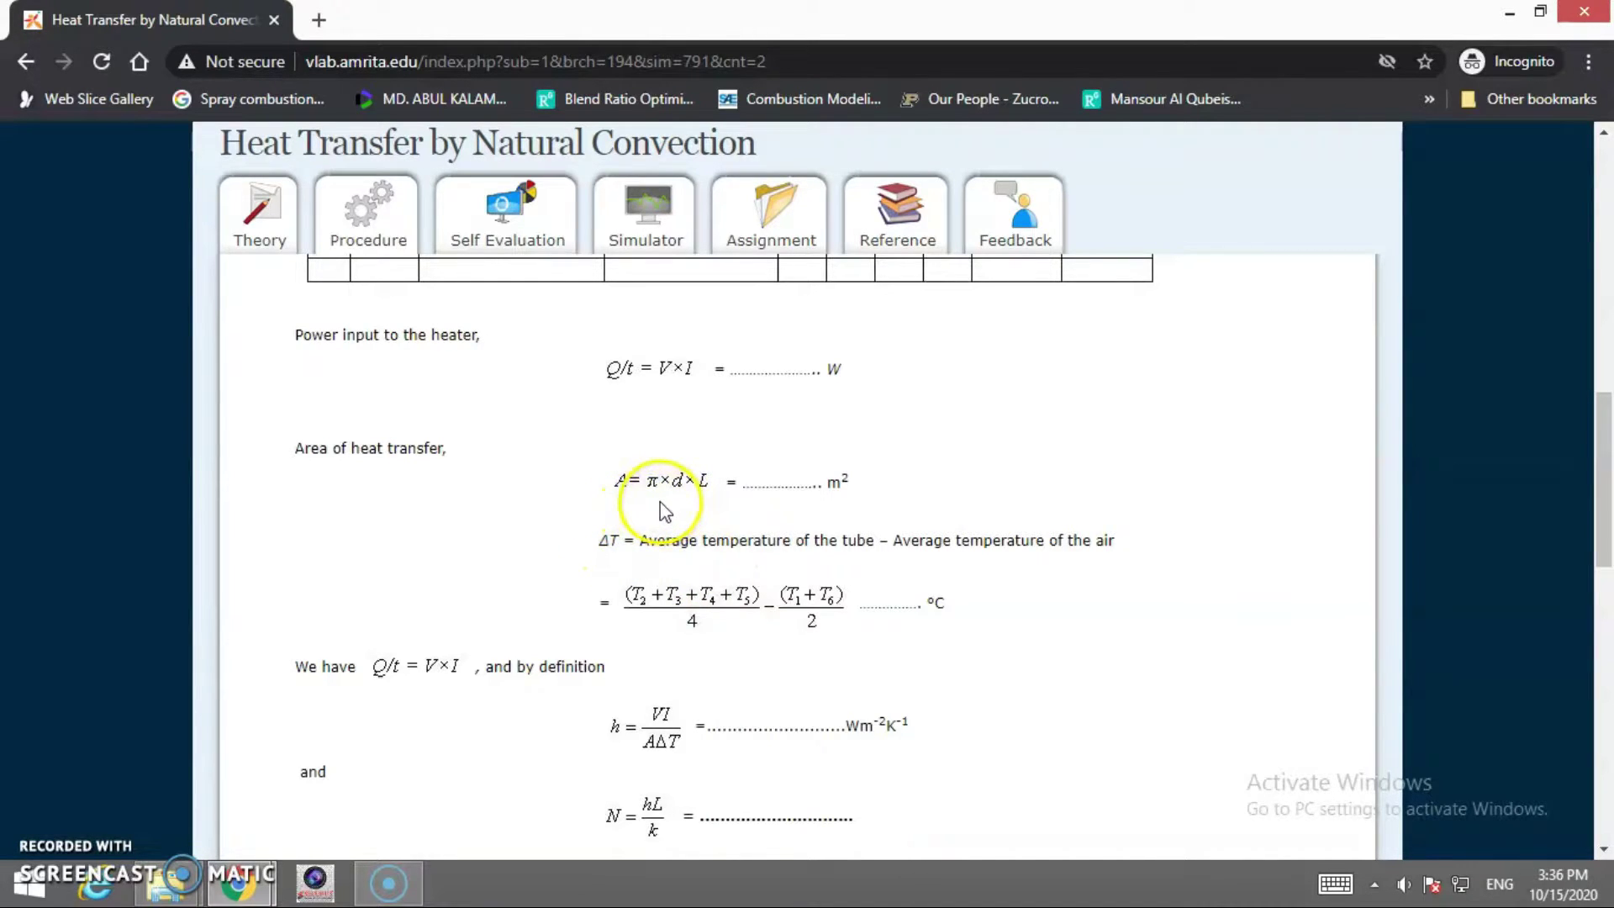
pyautogui.scroll(2, 858, 379)
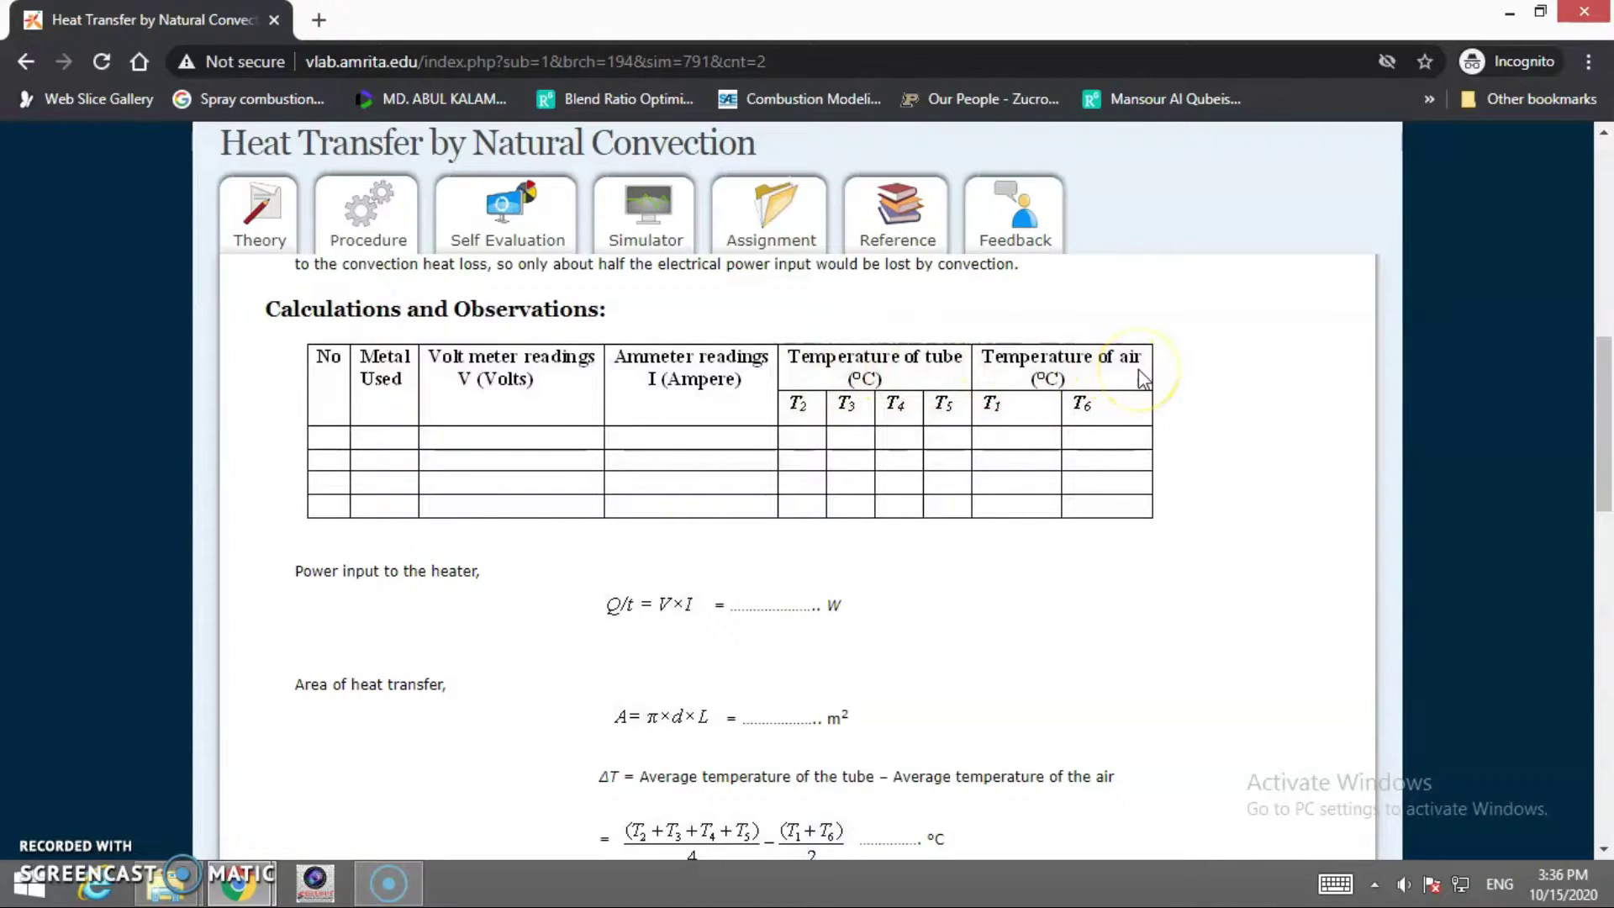
pyautogui.scroll(-1, 1167, 404)
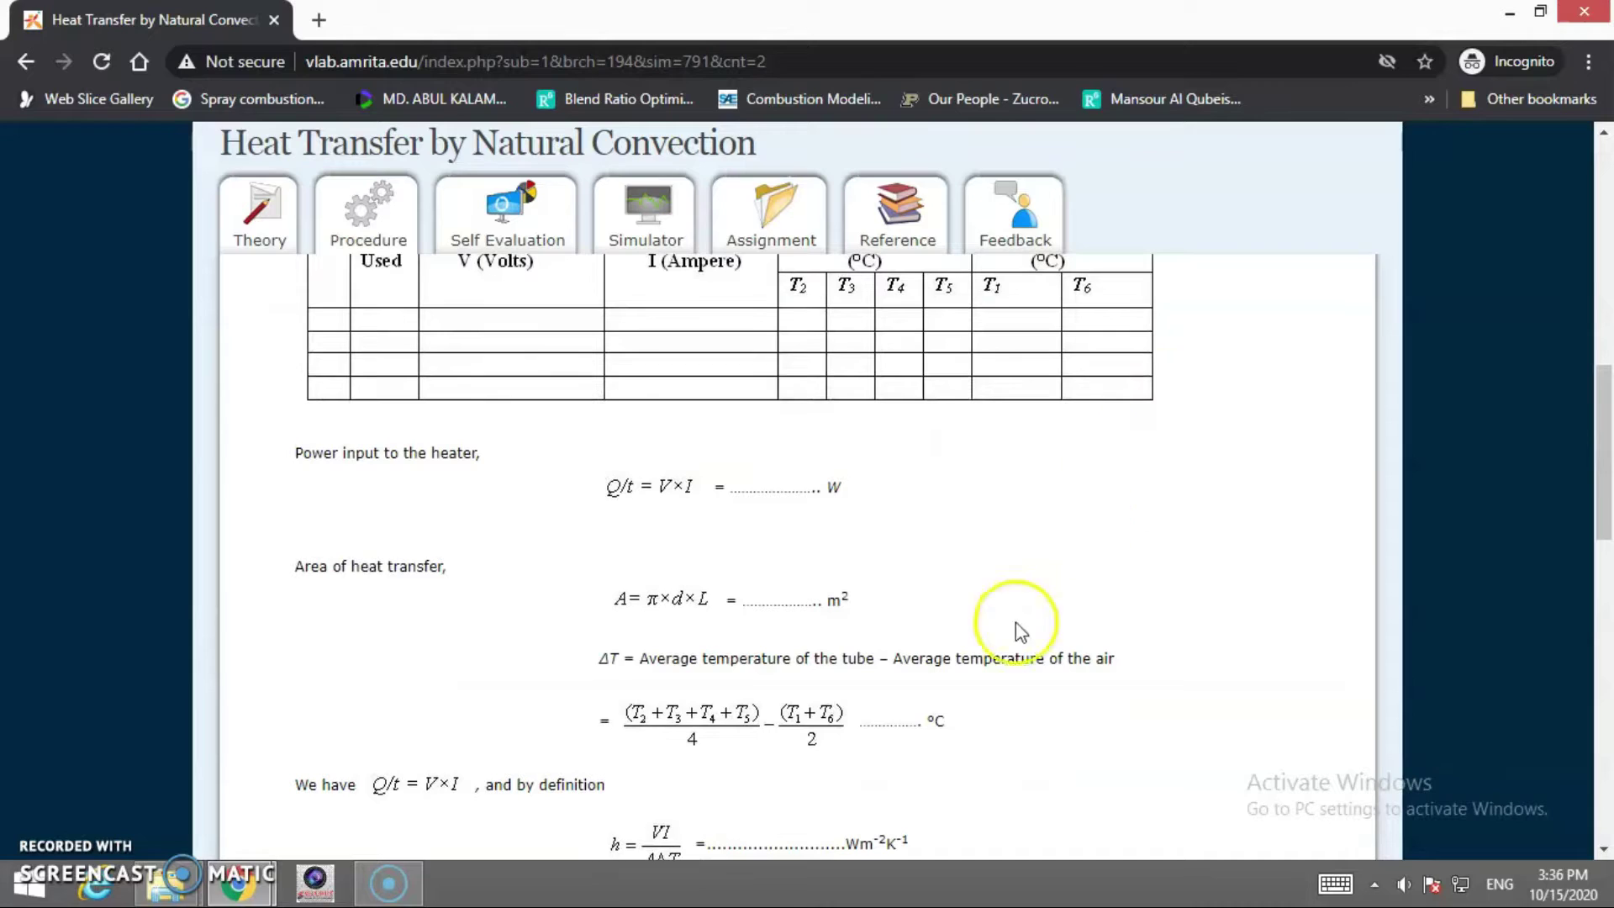
pyautogui.scroll(-1, 839, 722)
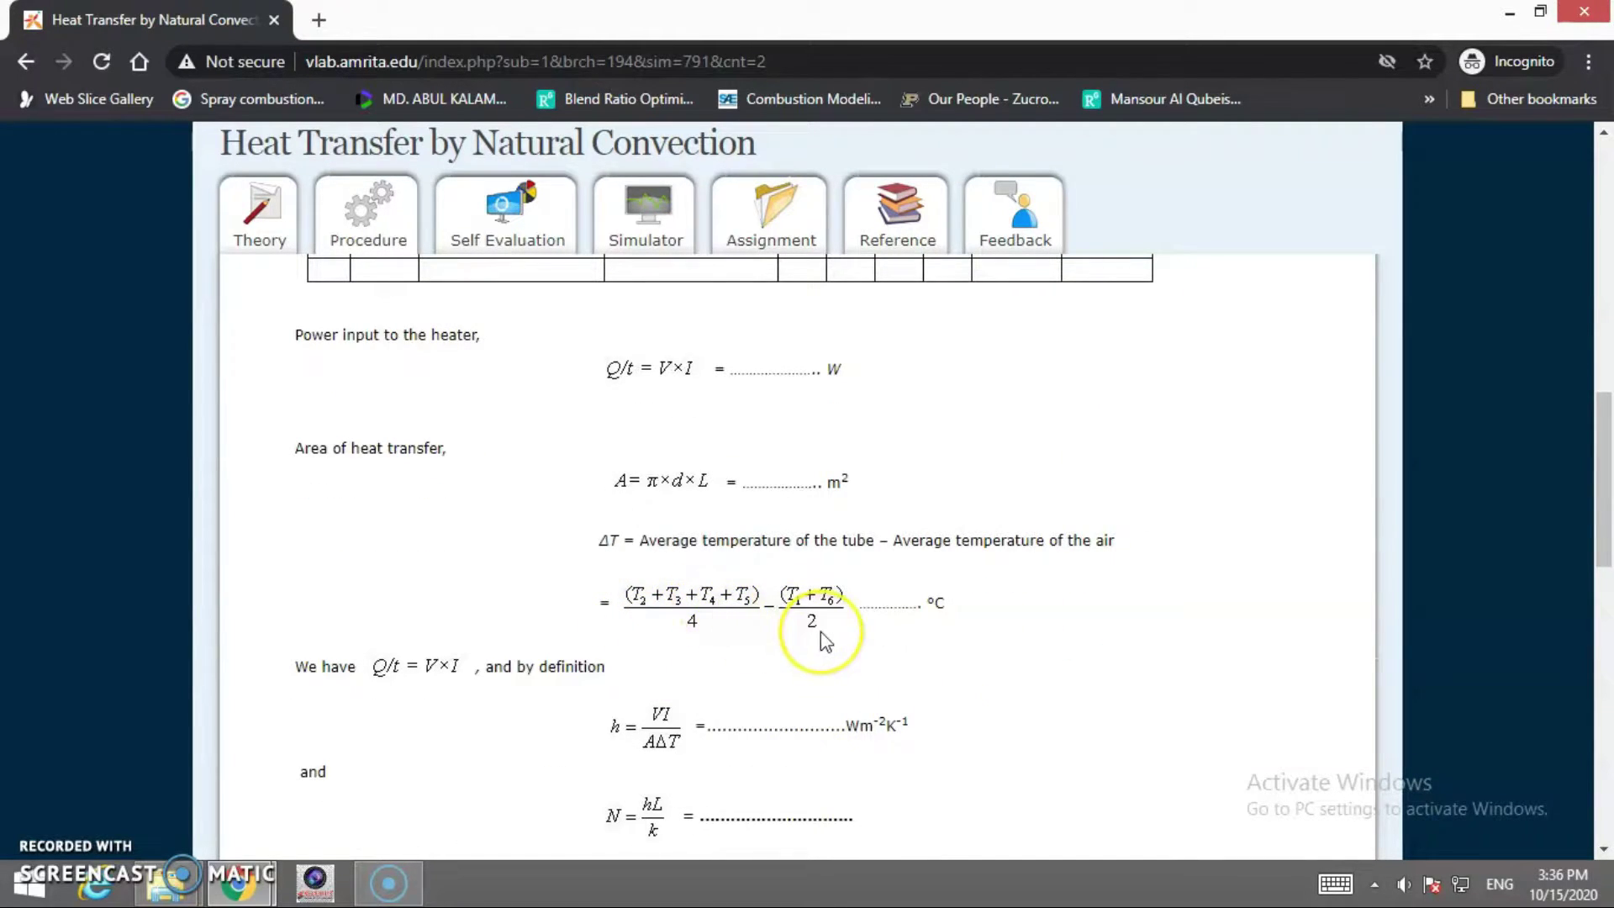
pyautogui.scroll(-1, 820, 632)
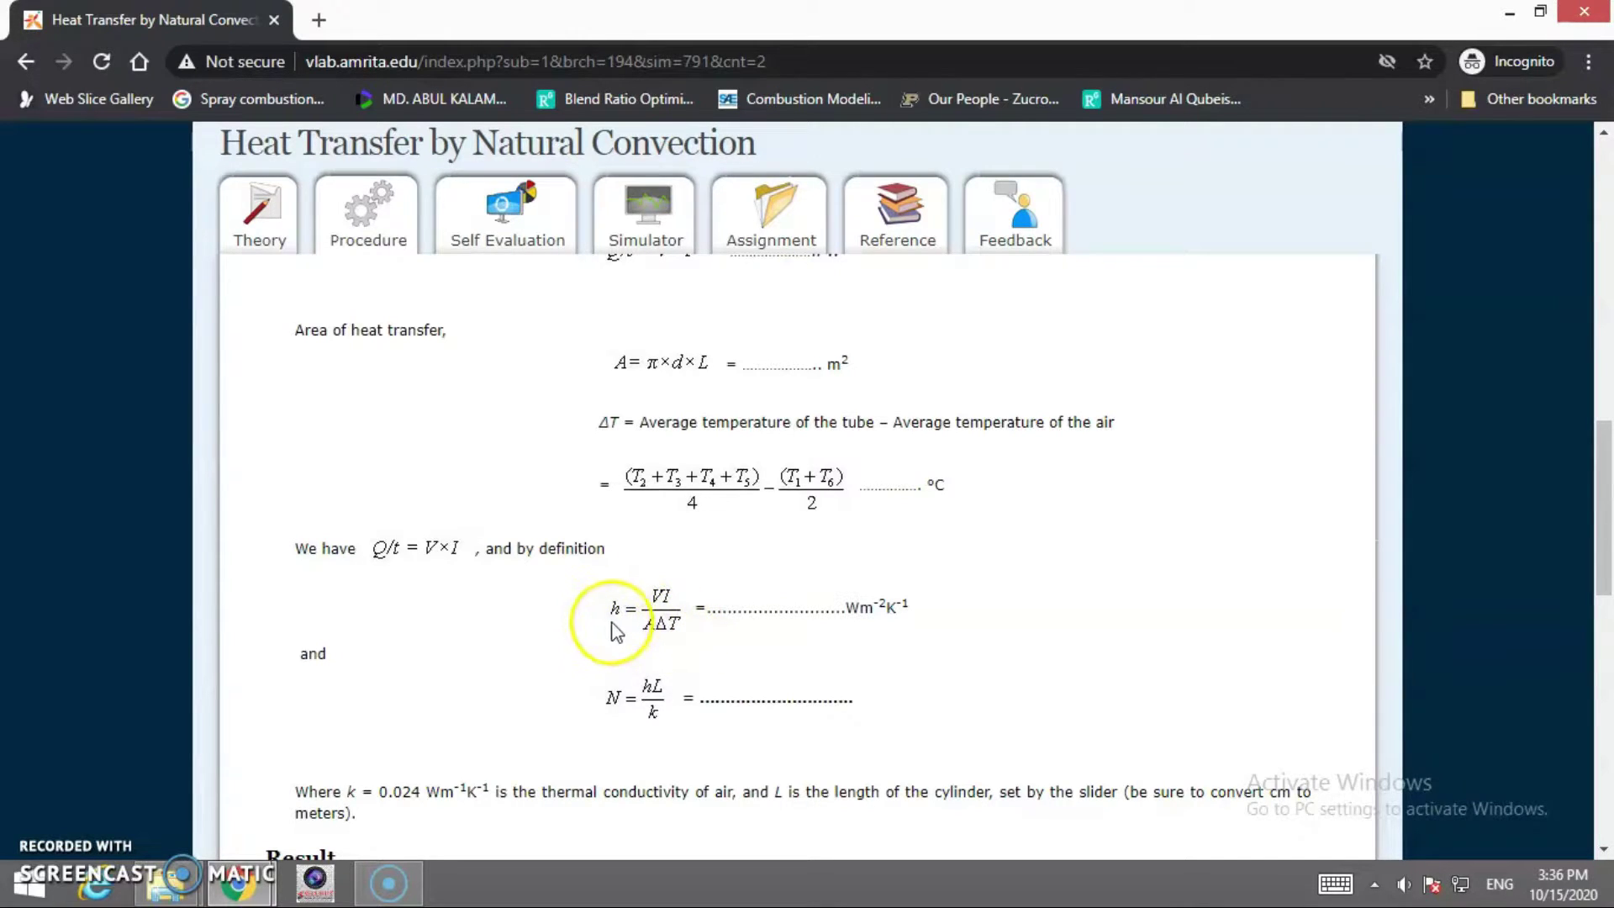
pyautogui.scroll(-3, 618, 630)
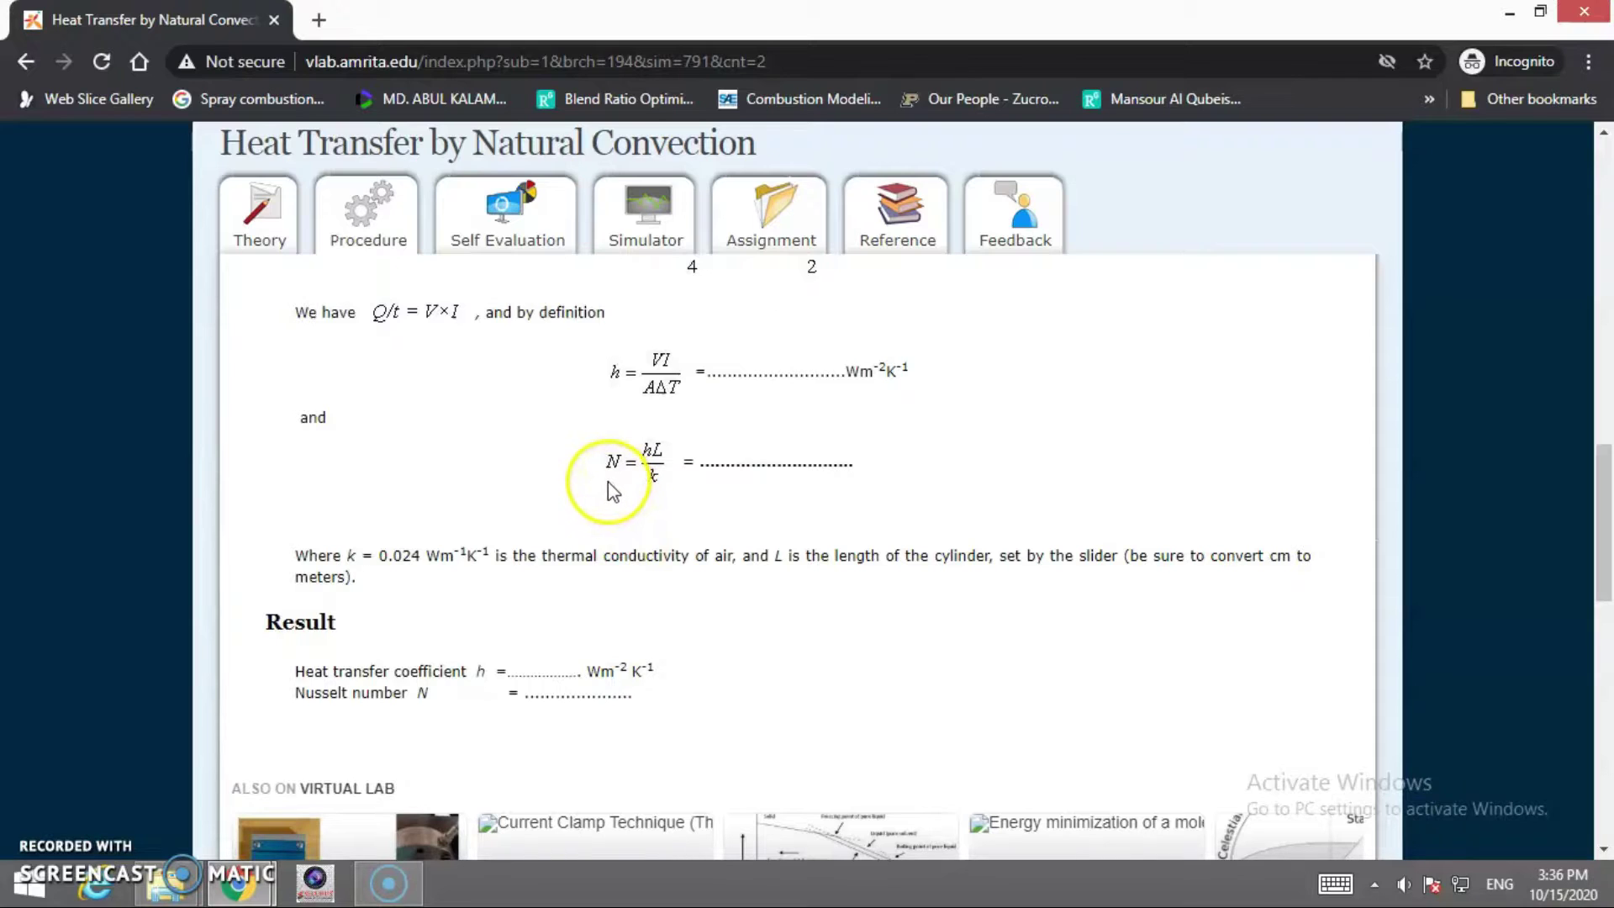
pyautogui.scroll(-2, 626, 454)
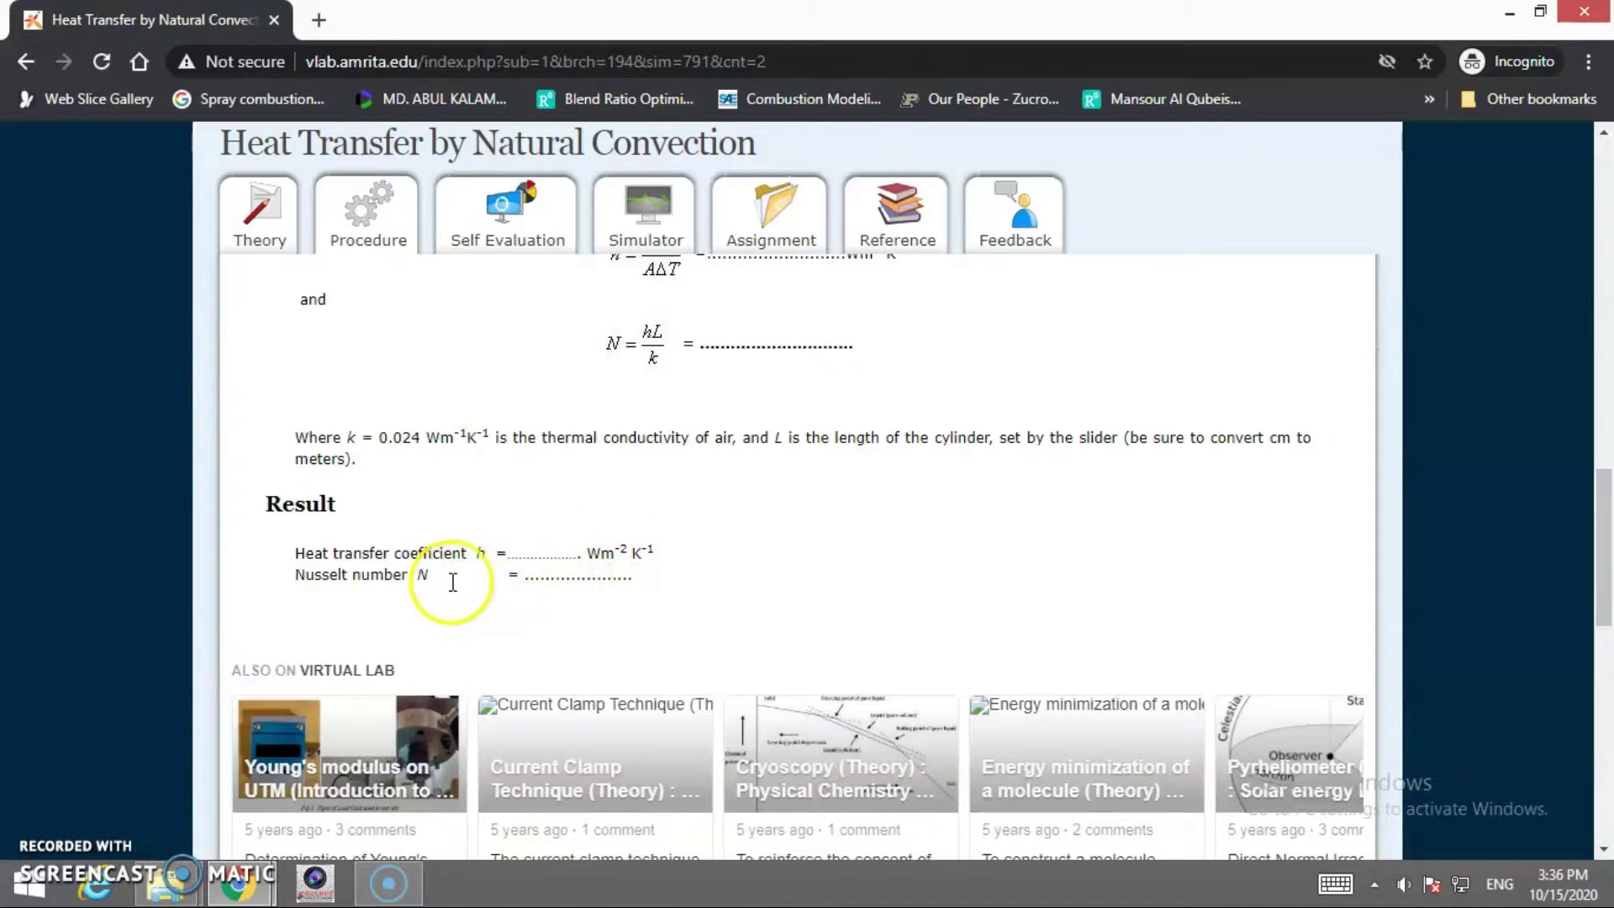
pyautogui.scroll(10, 620, 603)
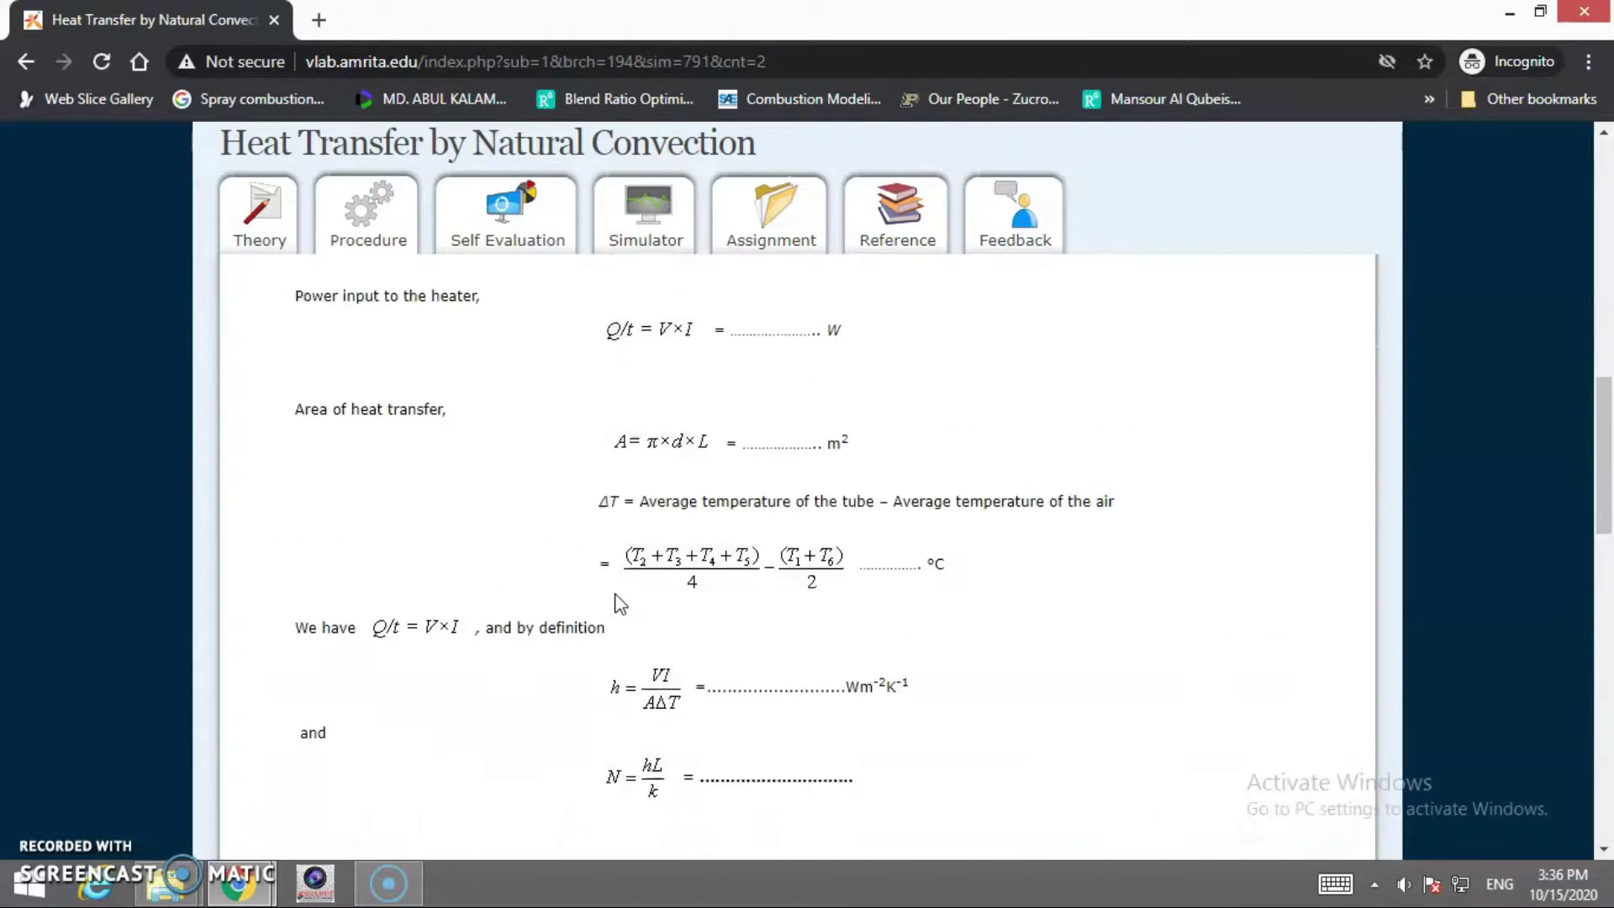
pyautogui.scroll(7, 561, 337)
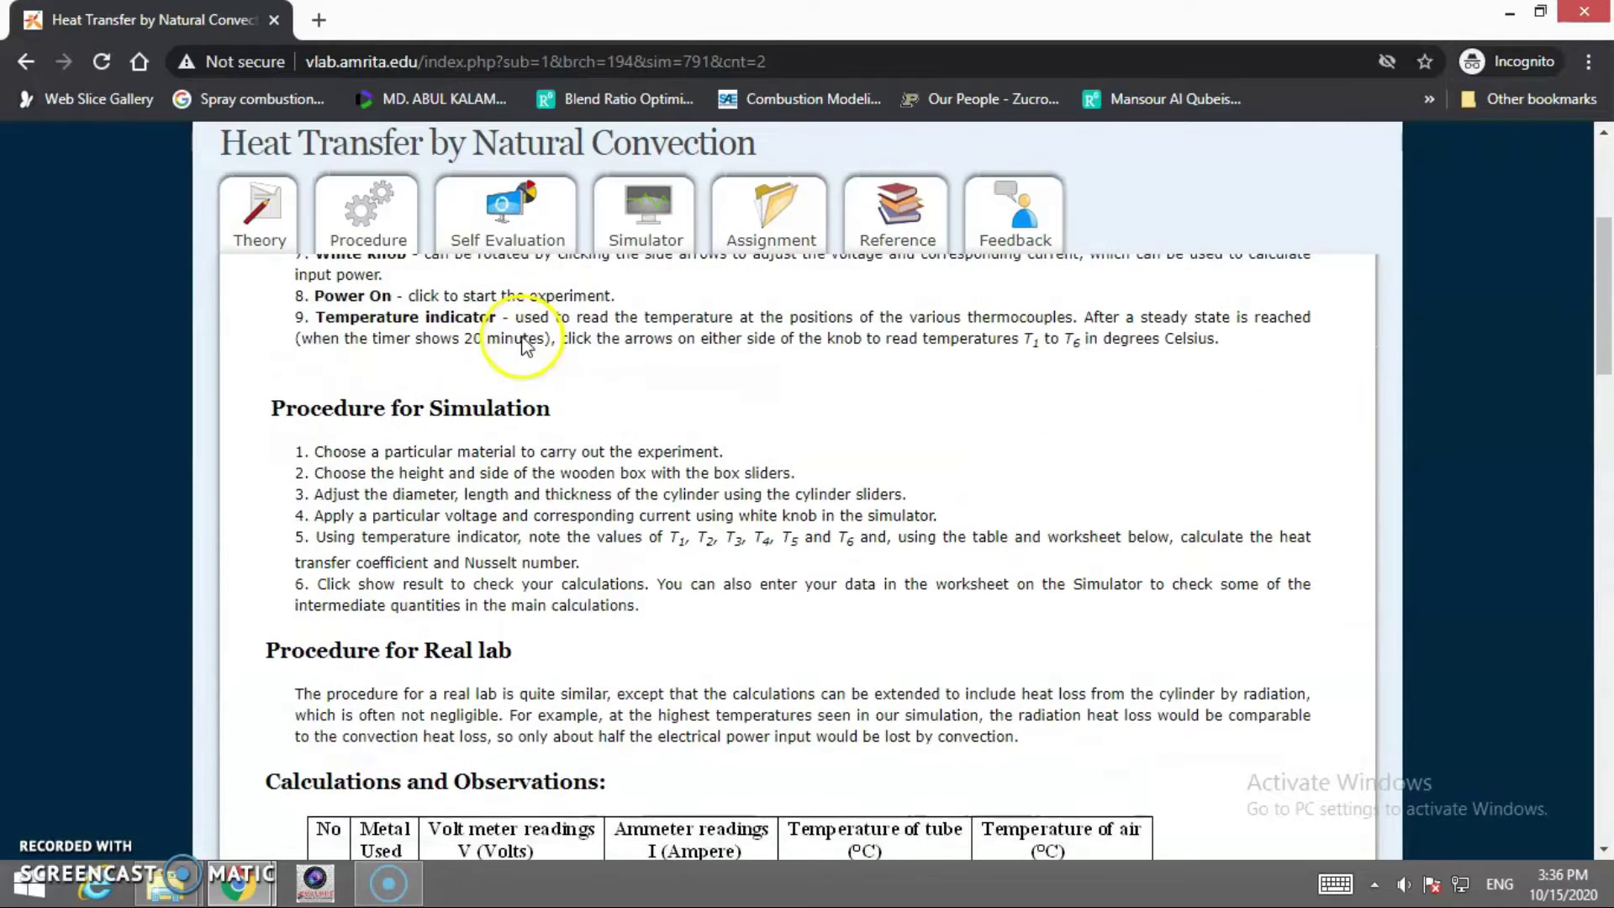
# Bring up the Self Evaluation quiz with its five heat transfer questions
pyautogui.click(529, 320)
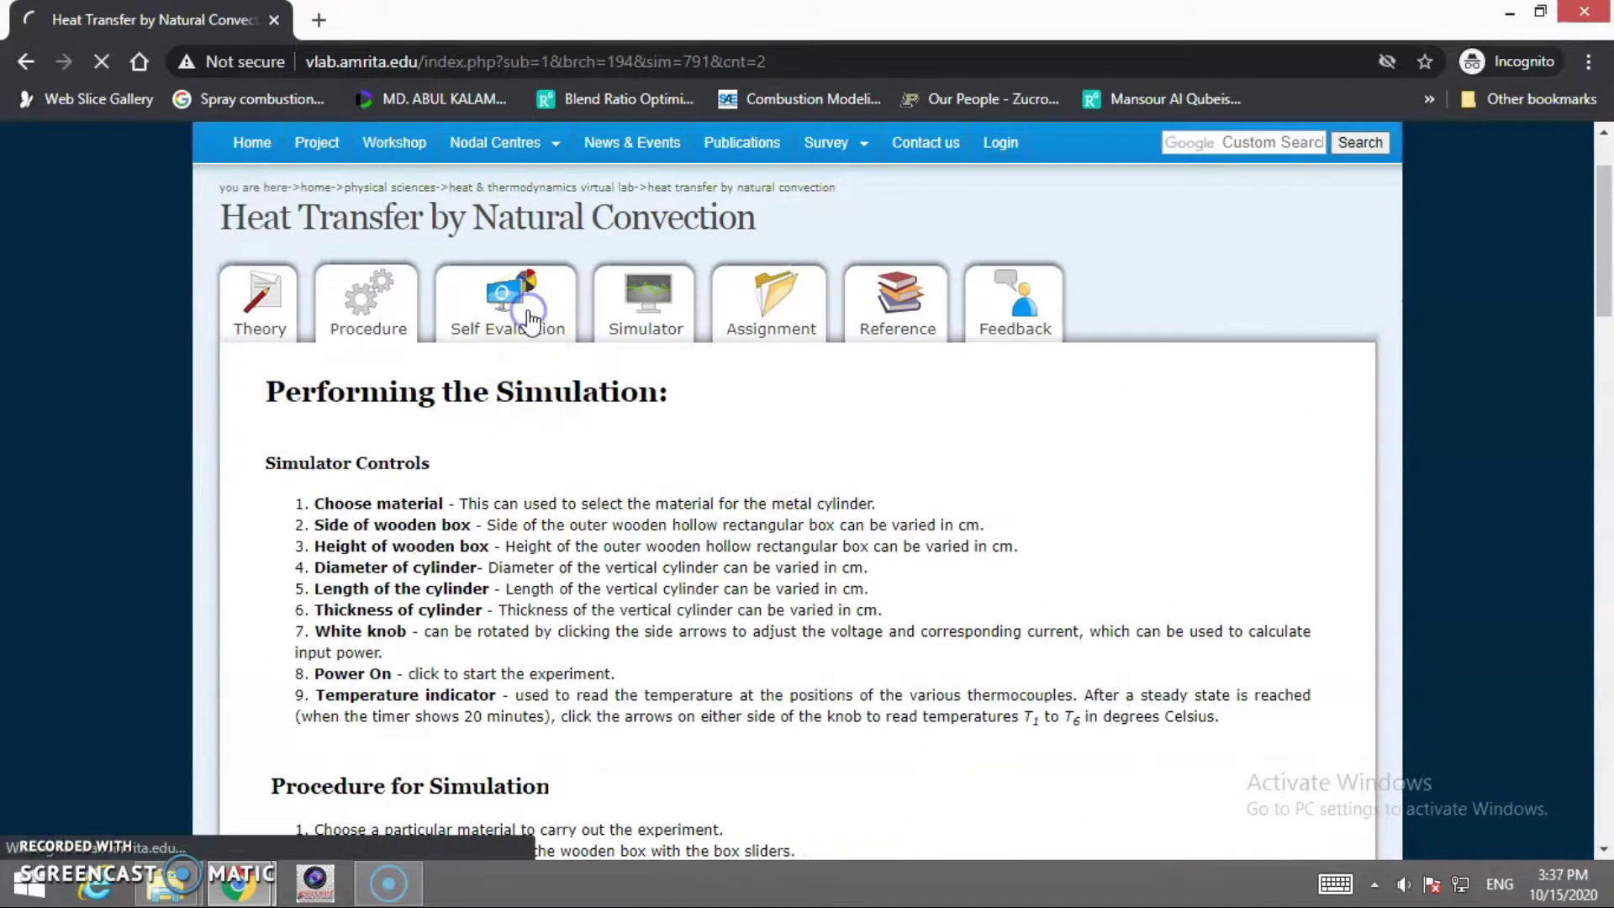
pyautogui.scroll(-5, 526, 421)
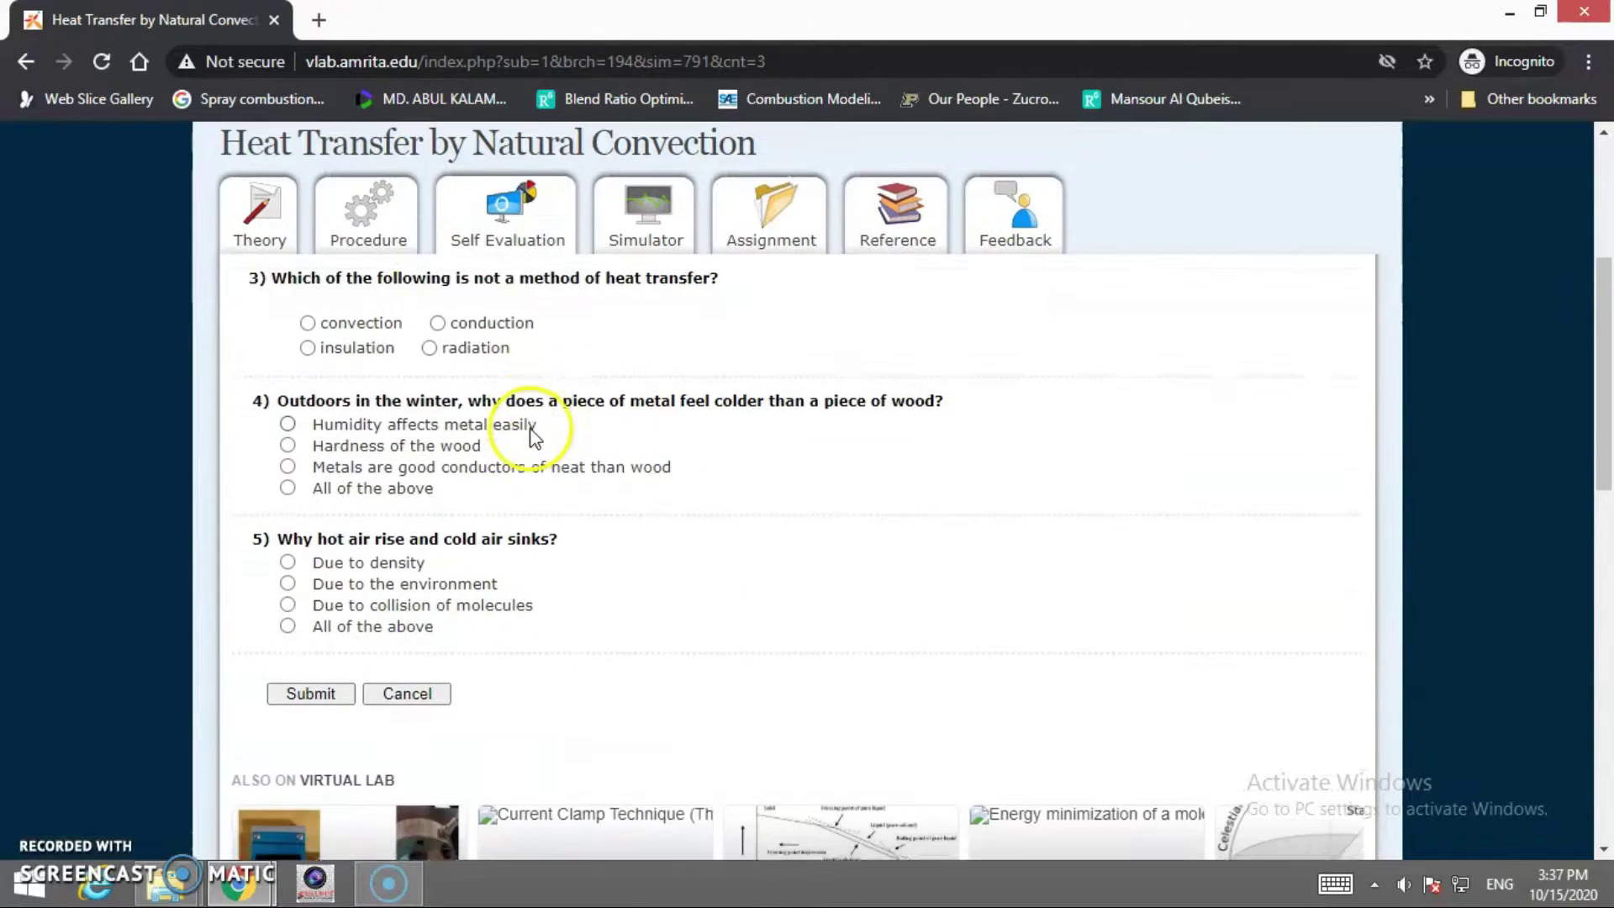
pyautogui.scroll(5, 525, 431)
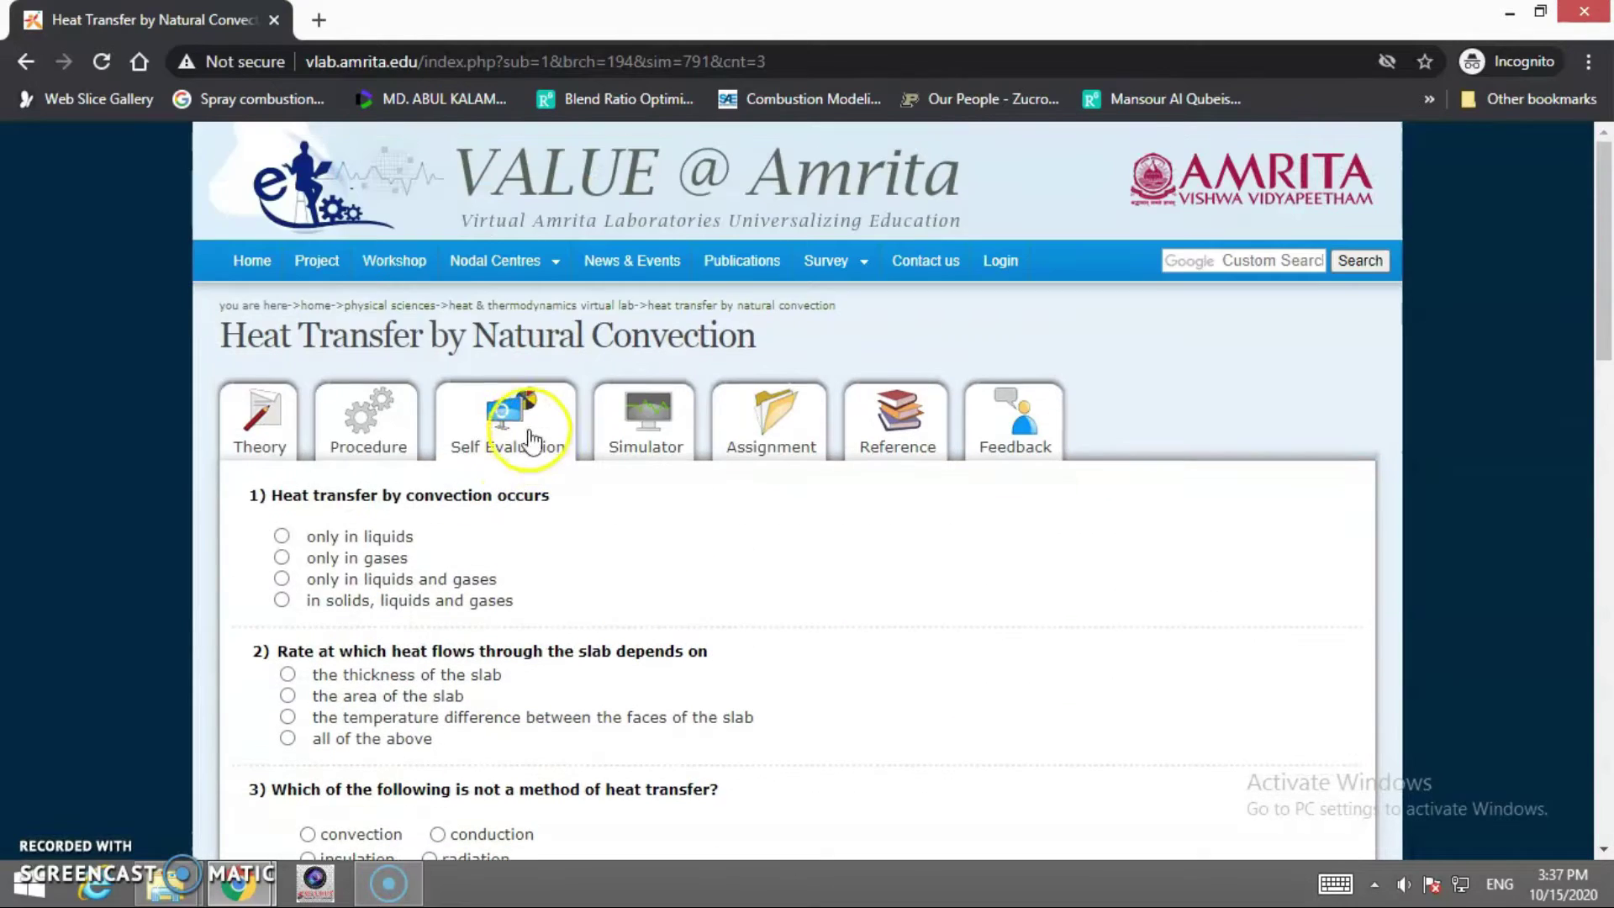
# Open the Simulator tab, set Flash to Allow for the lab site, and reload
pyautogui.click(655, 443)
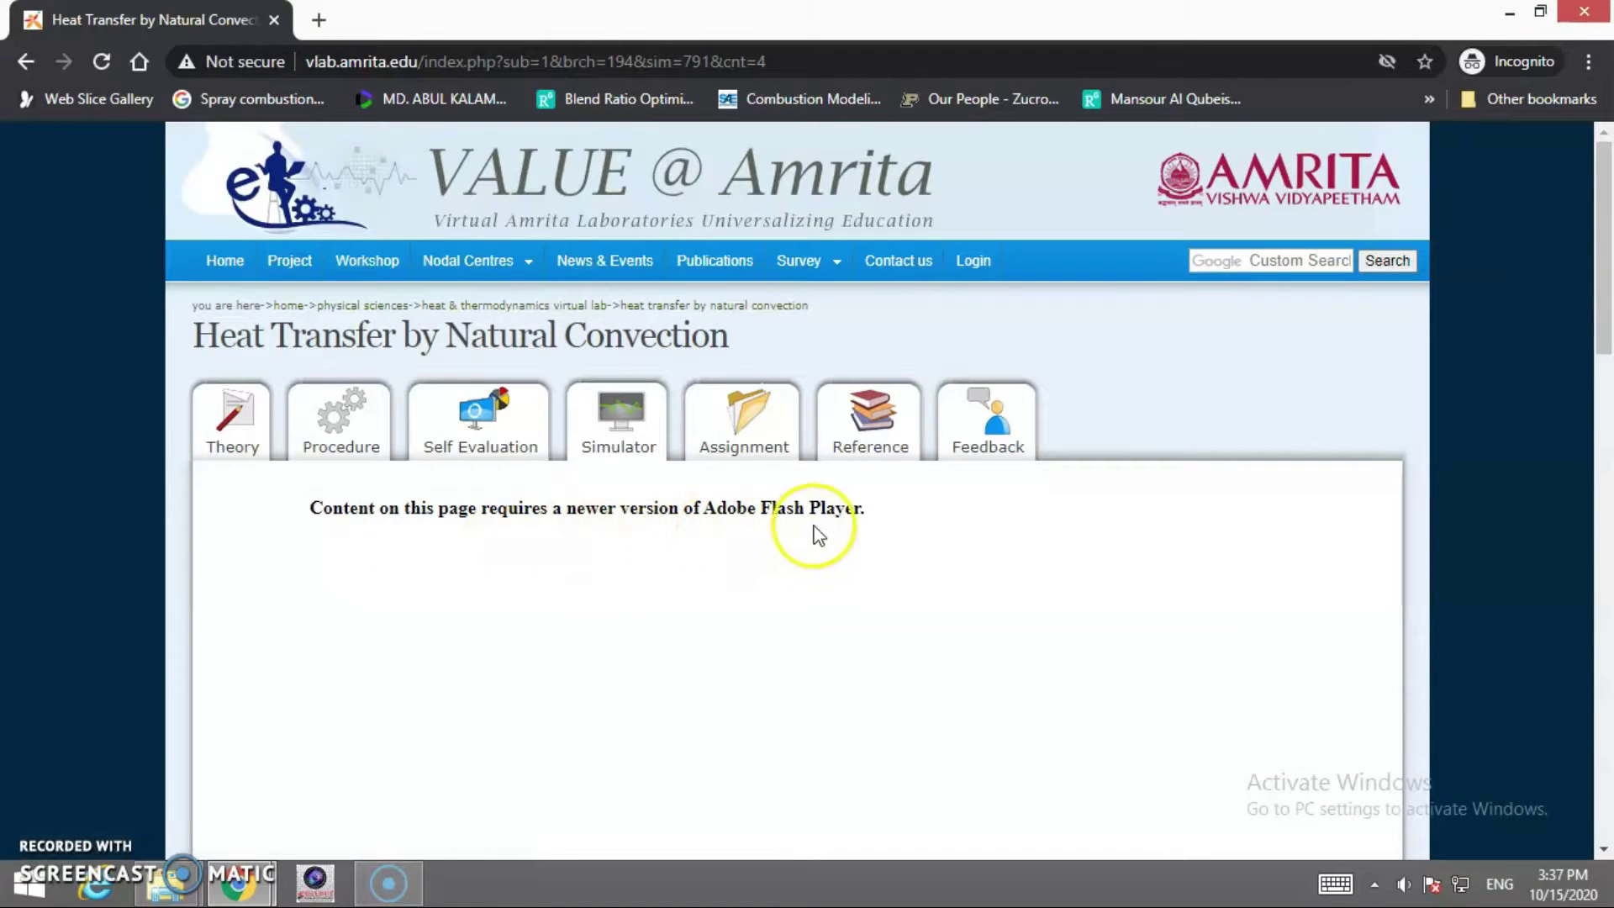
pyautogui.click(185, 62)
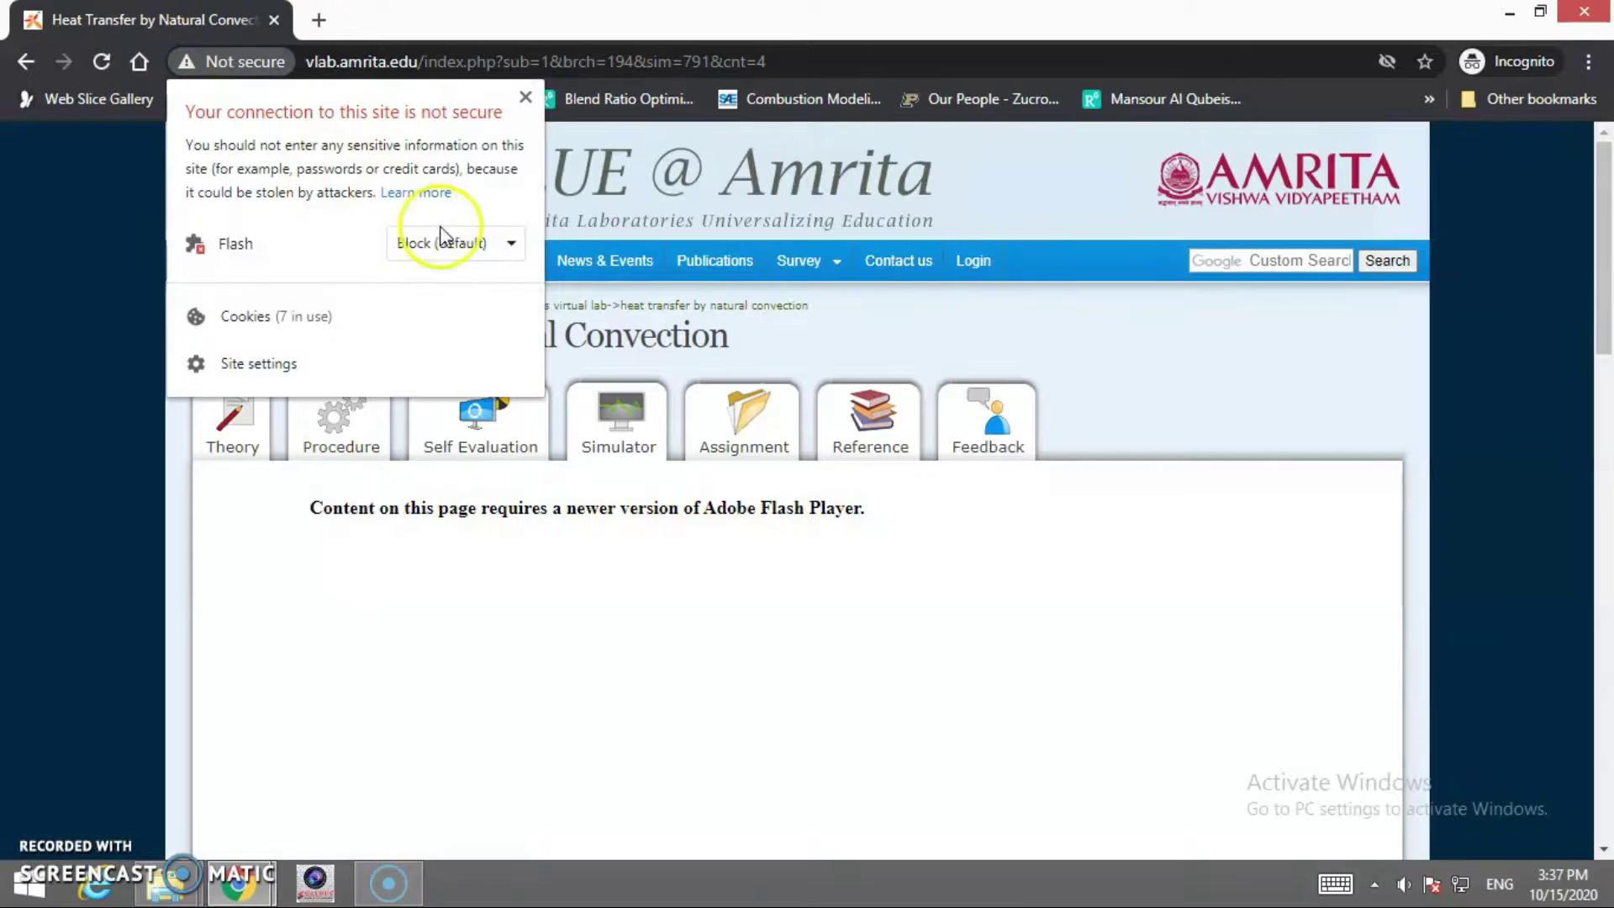
pyautogui.click(484, 242)
pyautogui.click(494, 308)
pyautogui.click(1001, 662)
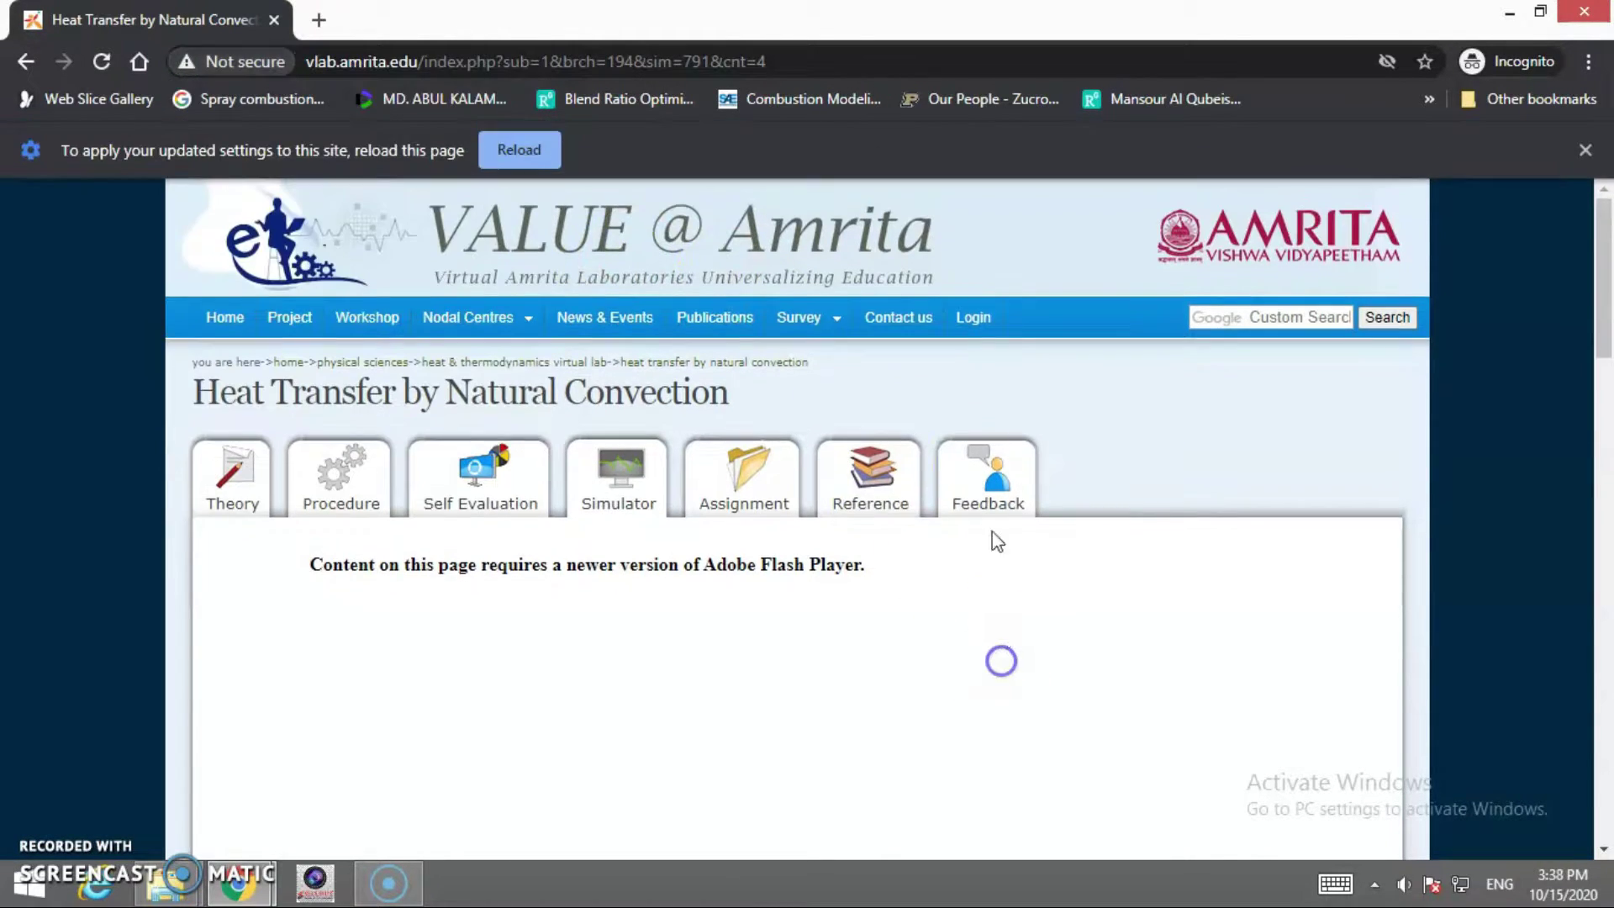
pyautogui.click(512, 142)
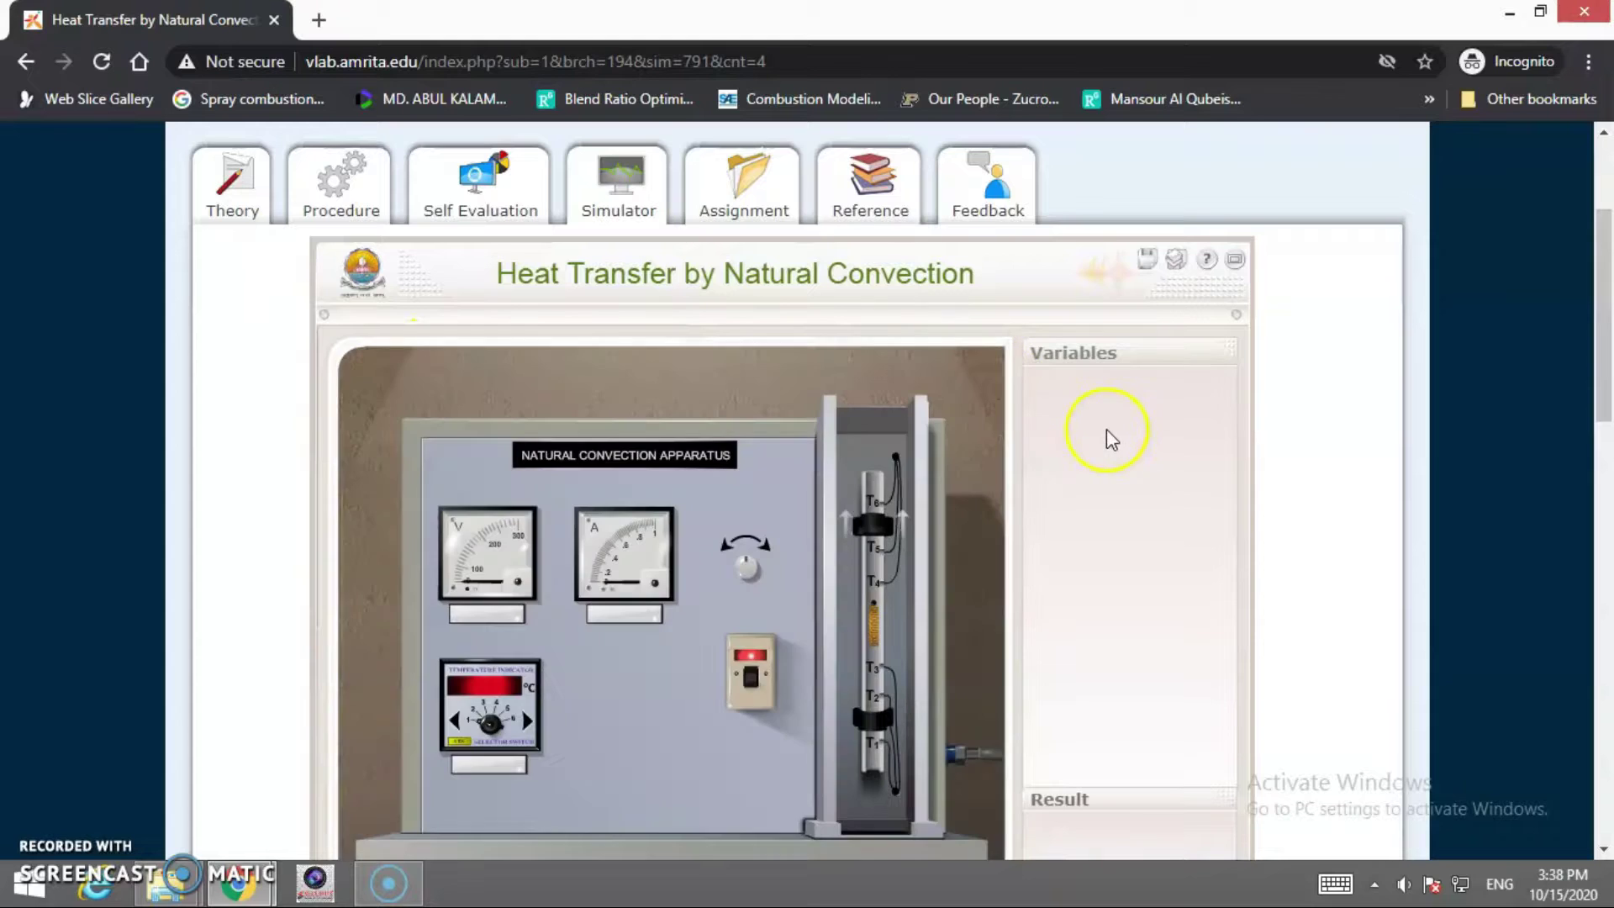
# Show the simulator full screen and choose Silver as the cylinder material
pyautogui.scroll(-3, 841, 416)
pyautogui.scroll(3, 748, 429)
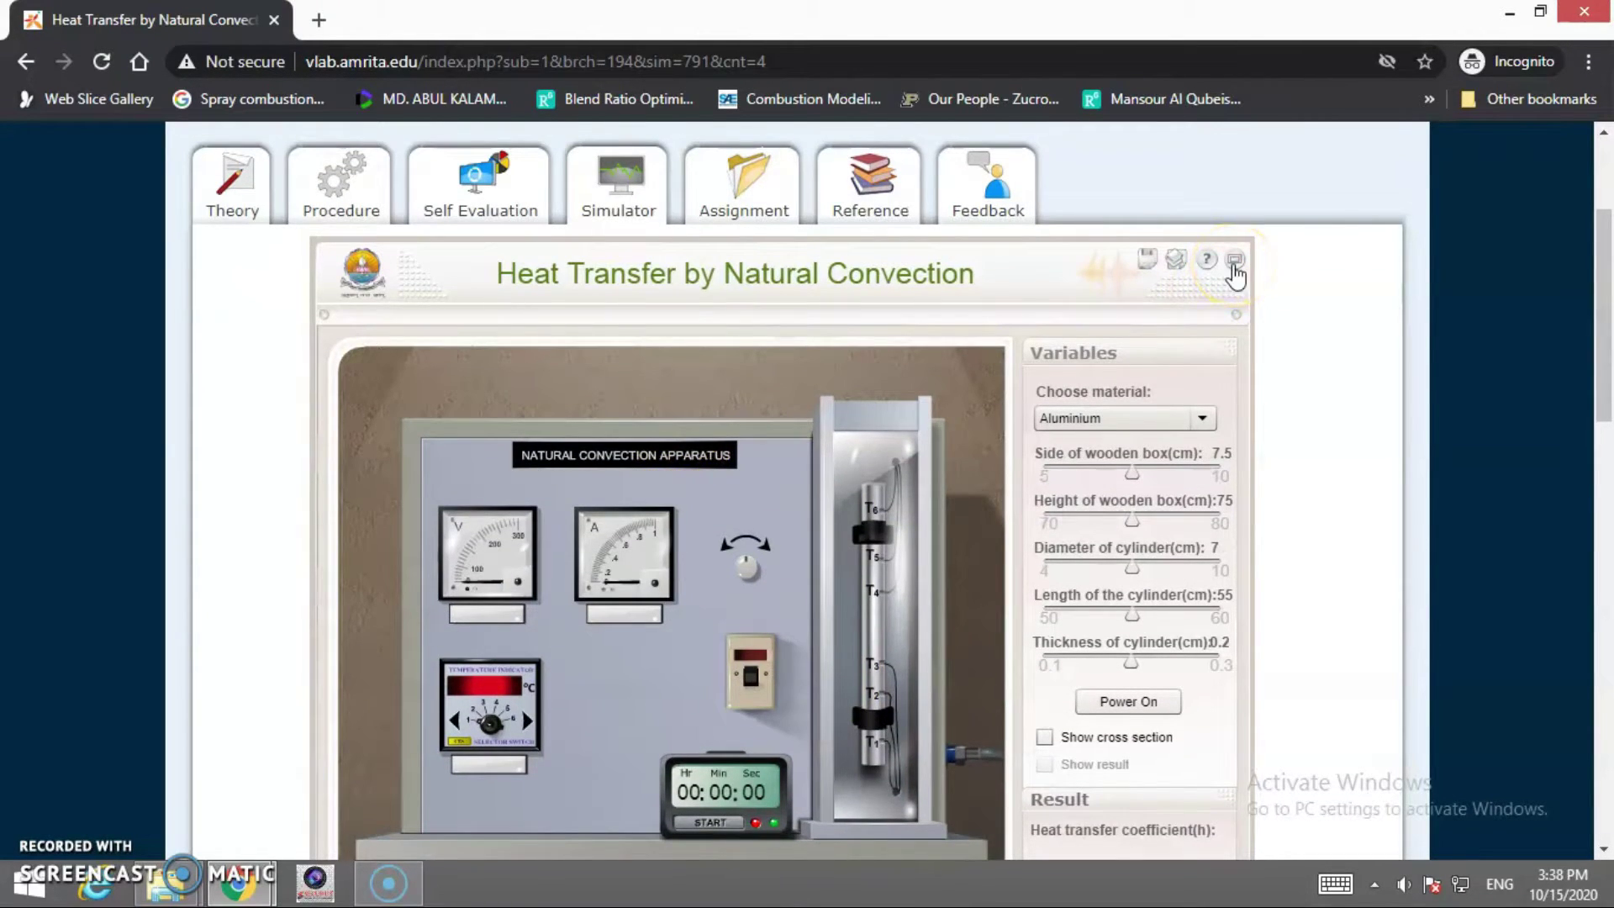
pyautogui.click(1235, 260)
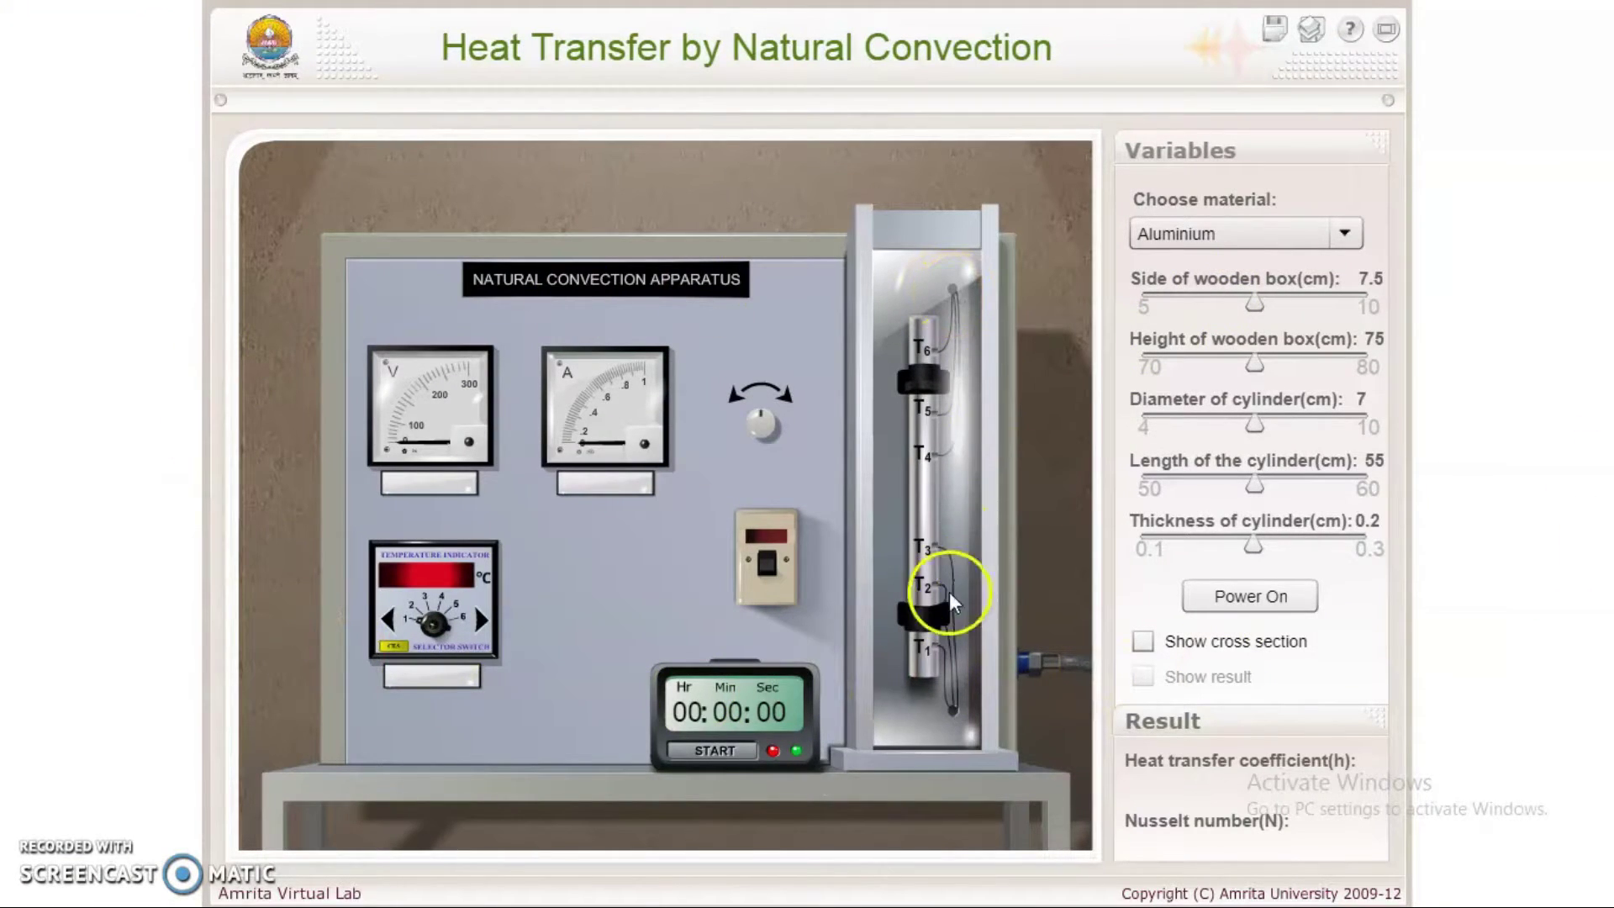
pyautogui.click(1321, 244)
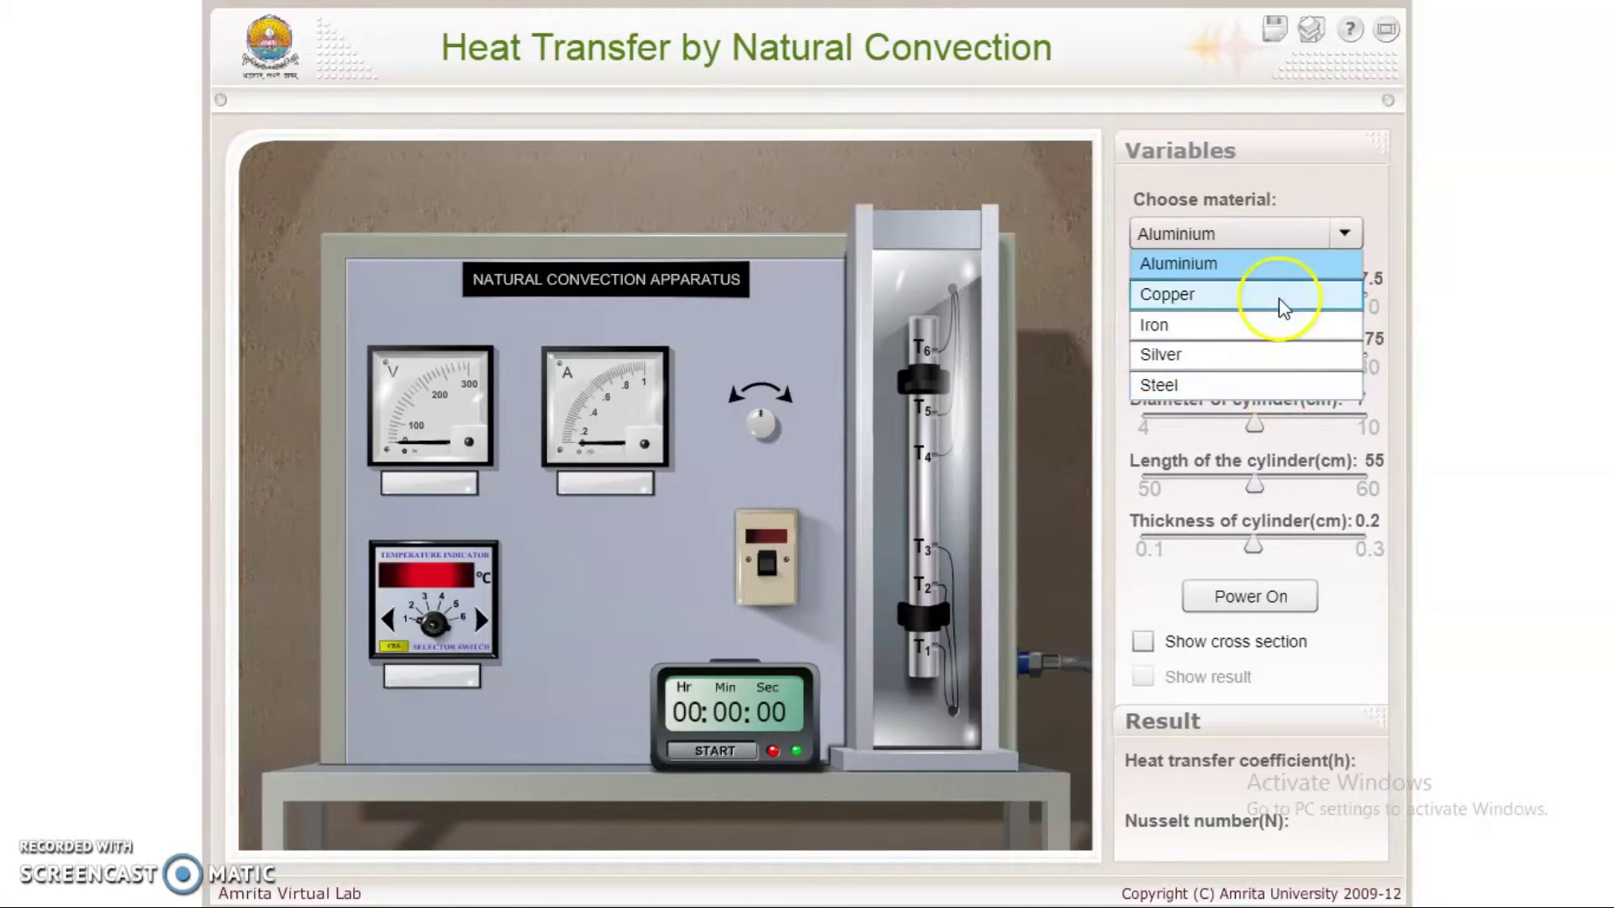
pyautogui.click(1287, 357)
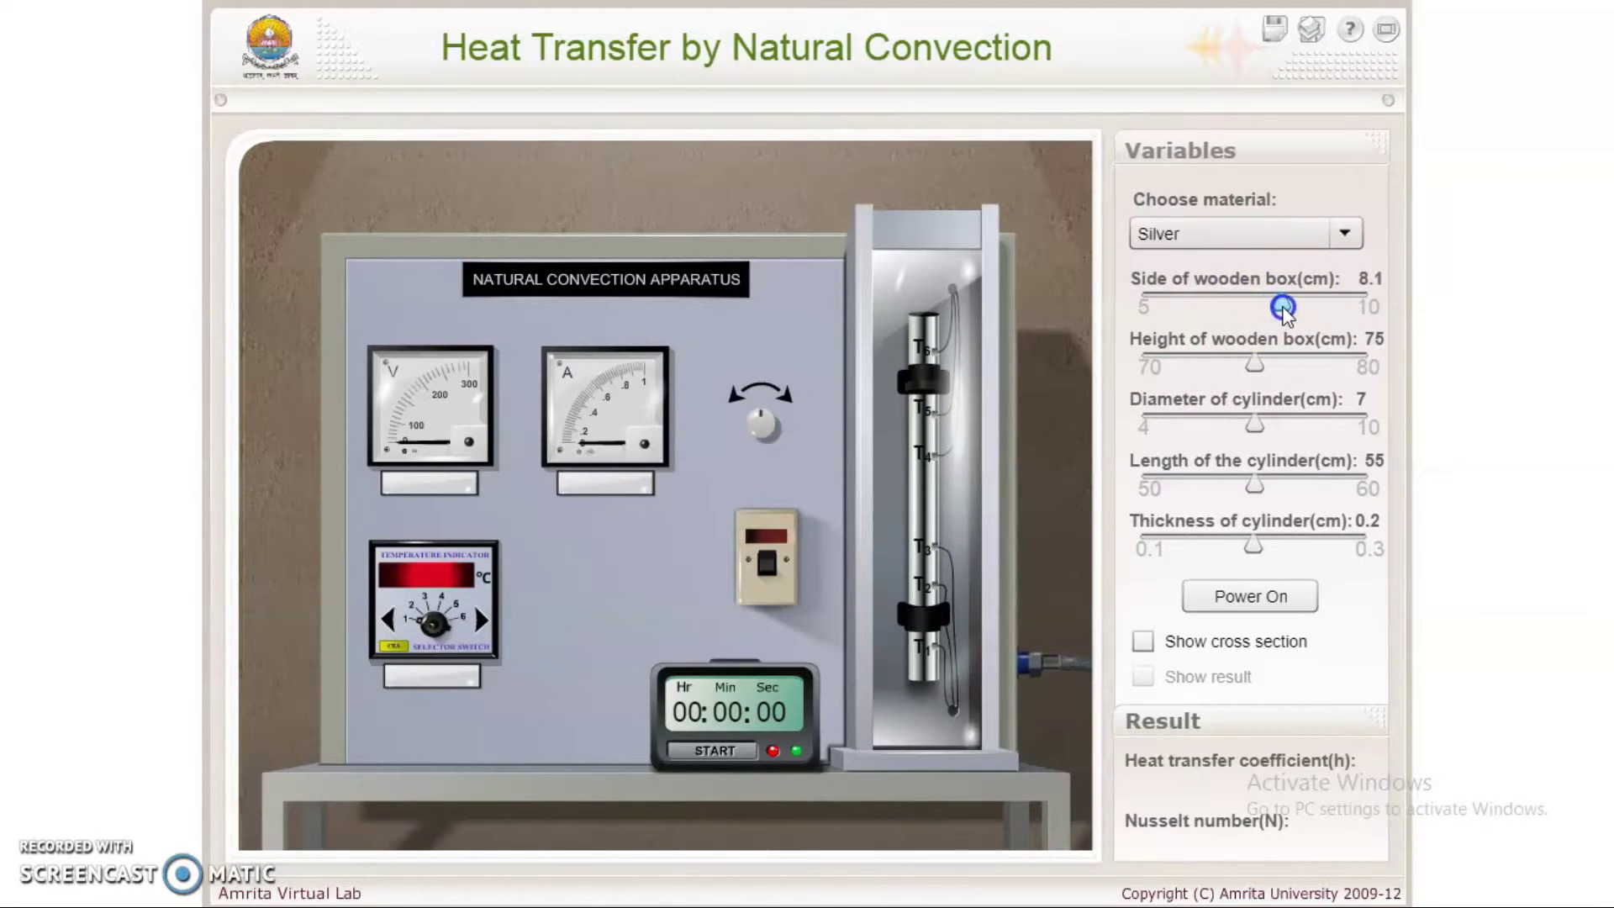
# Set cylinder diameter 8 cm, length 57 cm, thickness 0.23 cm and show the cross section
pyautogui.click(1265, 367)
pyautogui.moveTo(1263, 370); pyautogui.dragTo(1288, 371)
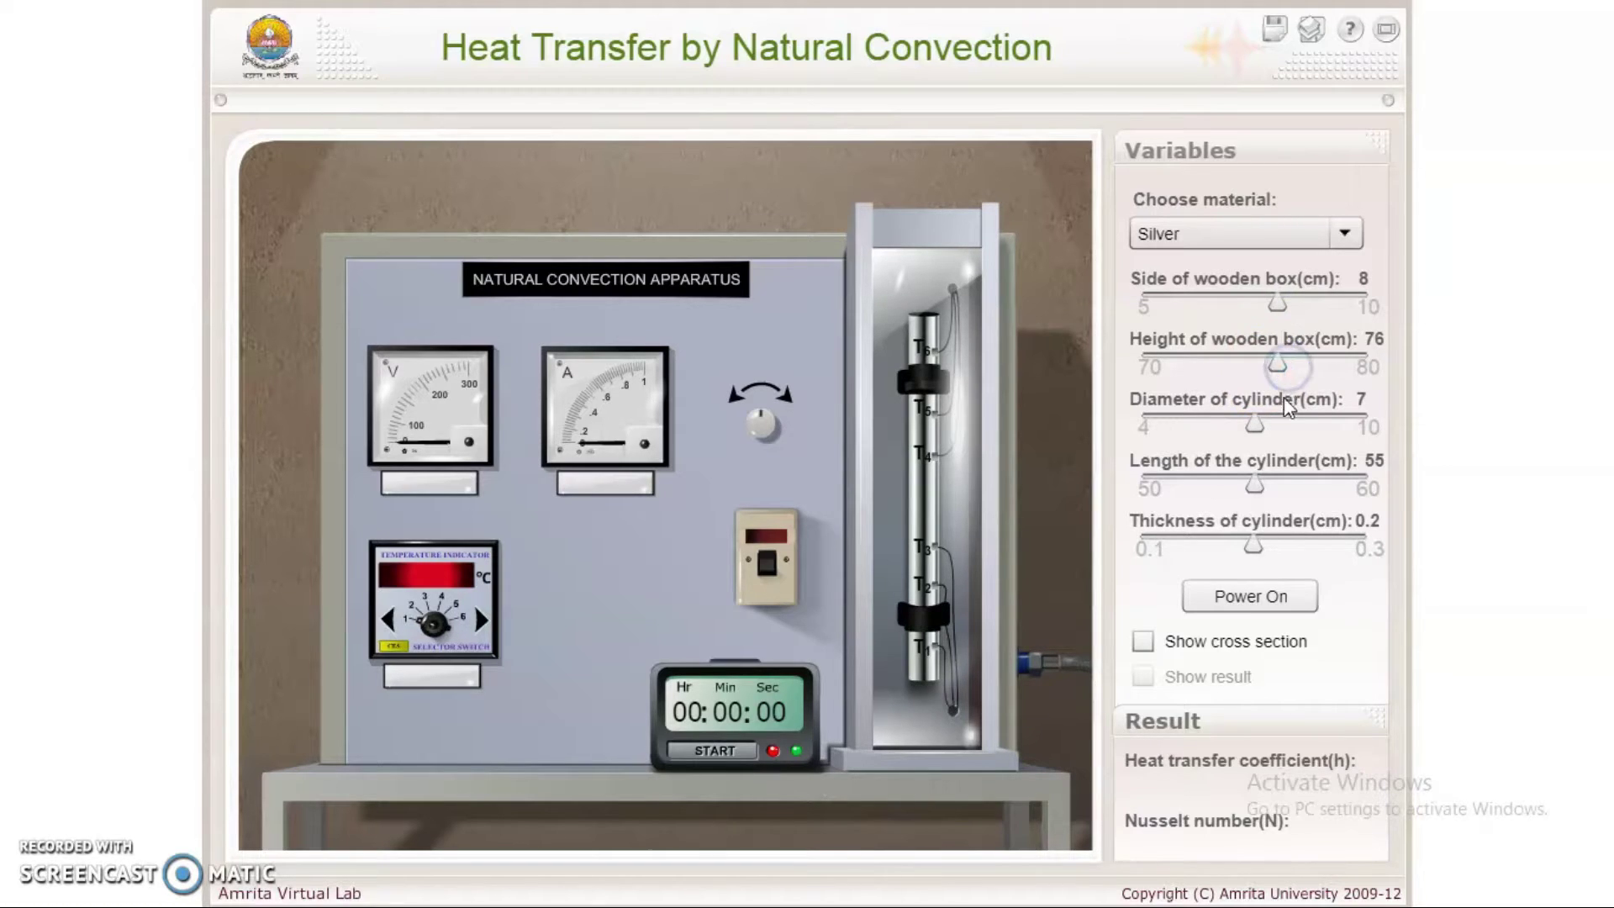
pyautogui.click(1256, 426)
pyautogui.moveTo(1254, 486); pyautogui.dragTo(1299, 488)
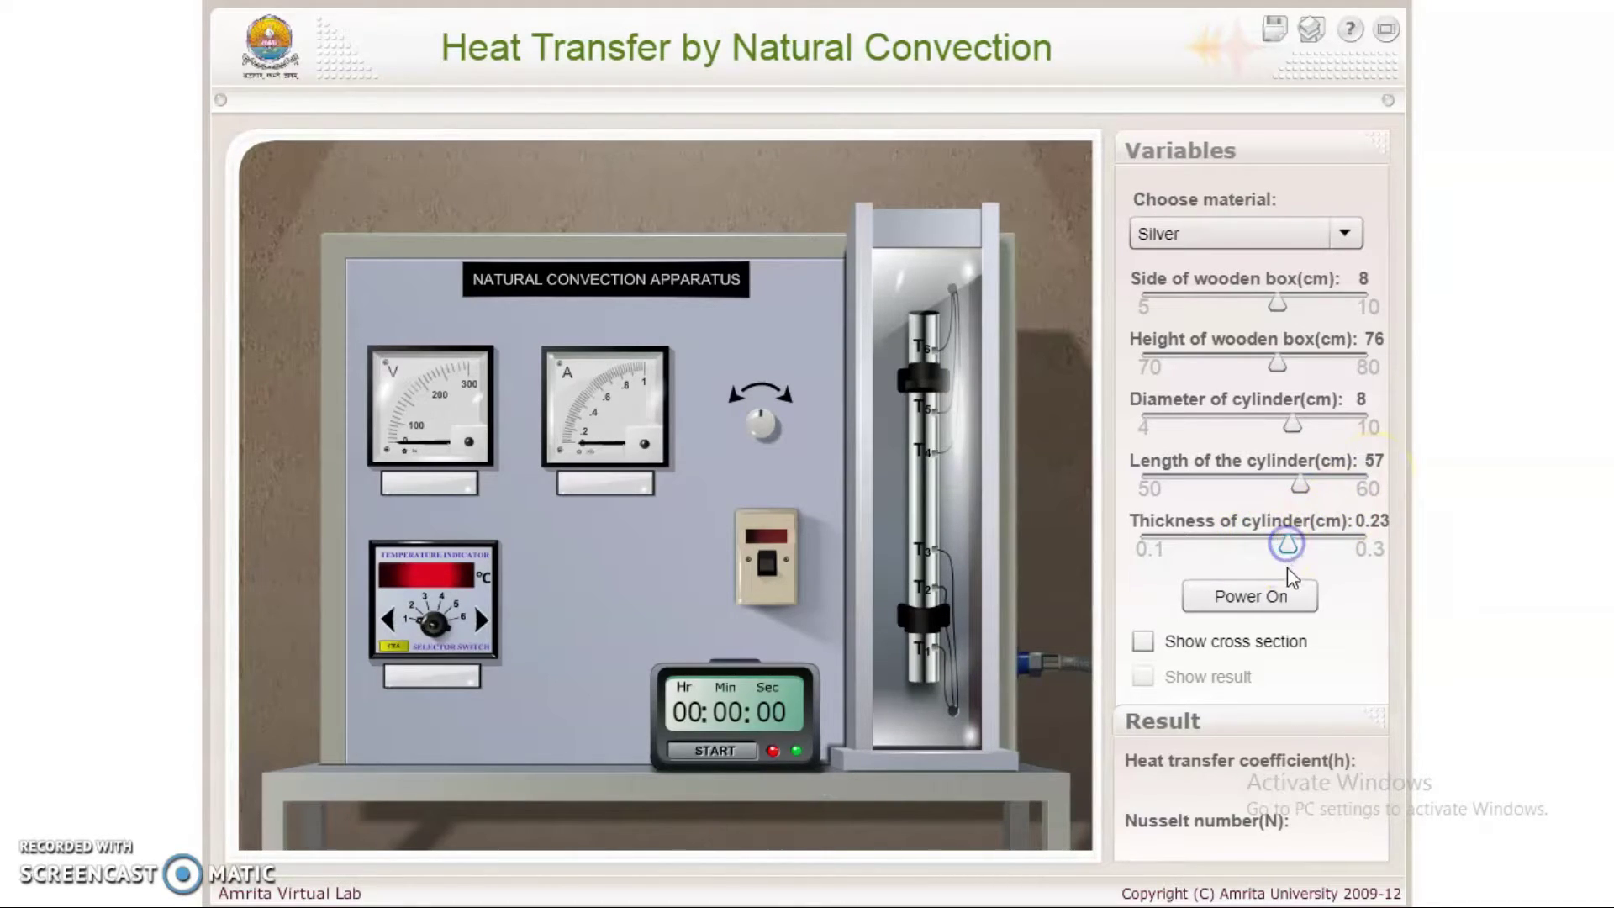
pyautogui.click(1143, 643)
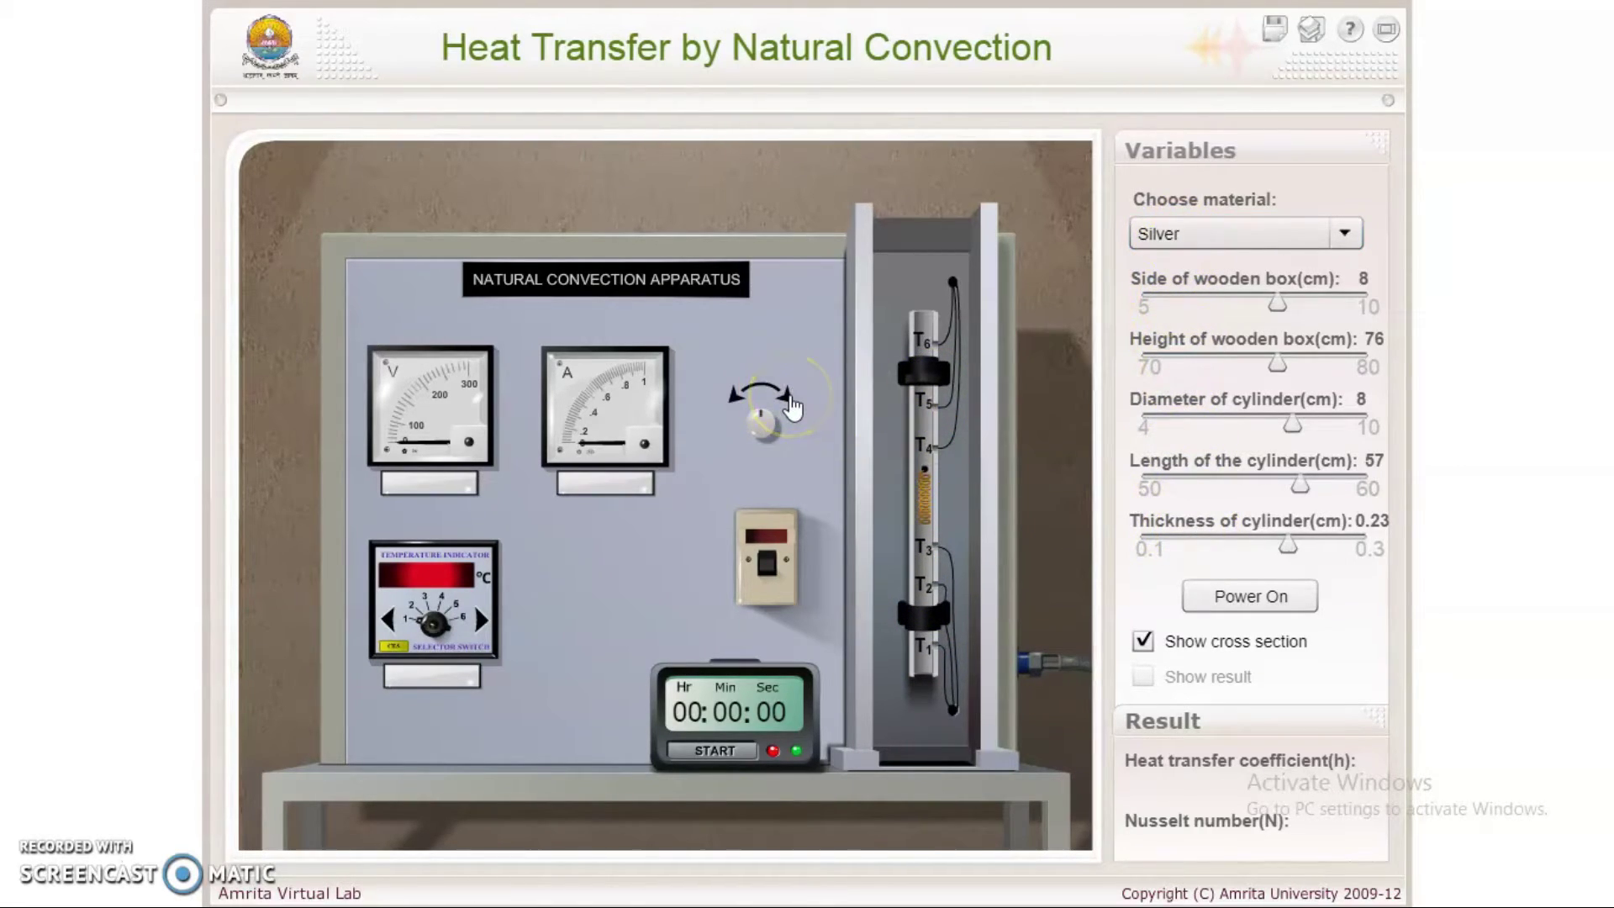
# Run the heater at 110 V and 0.3 A until 00:20:00, then exit full screen
pyautogui.click(790, 394)
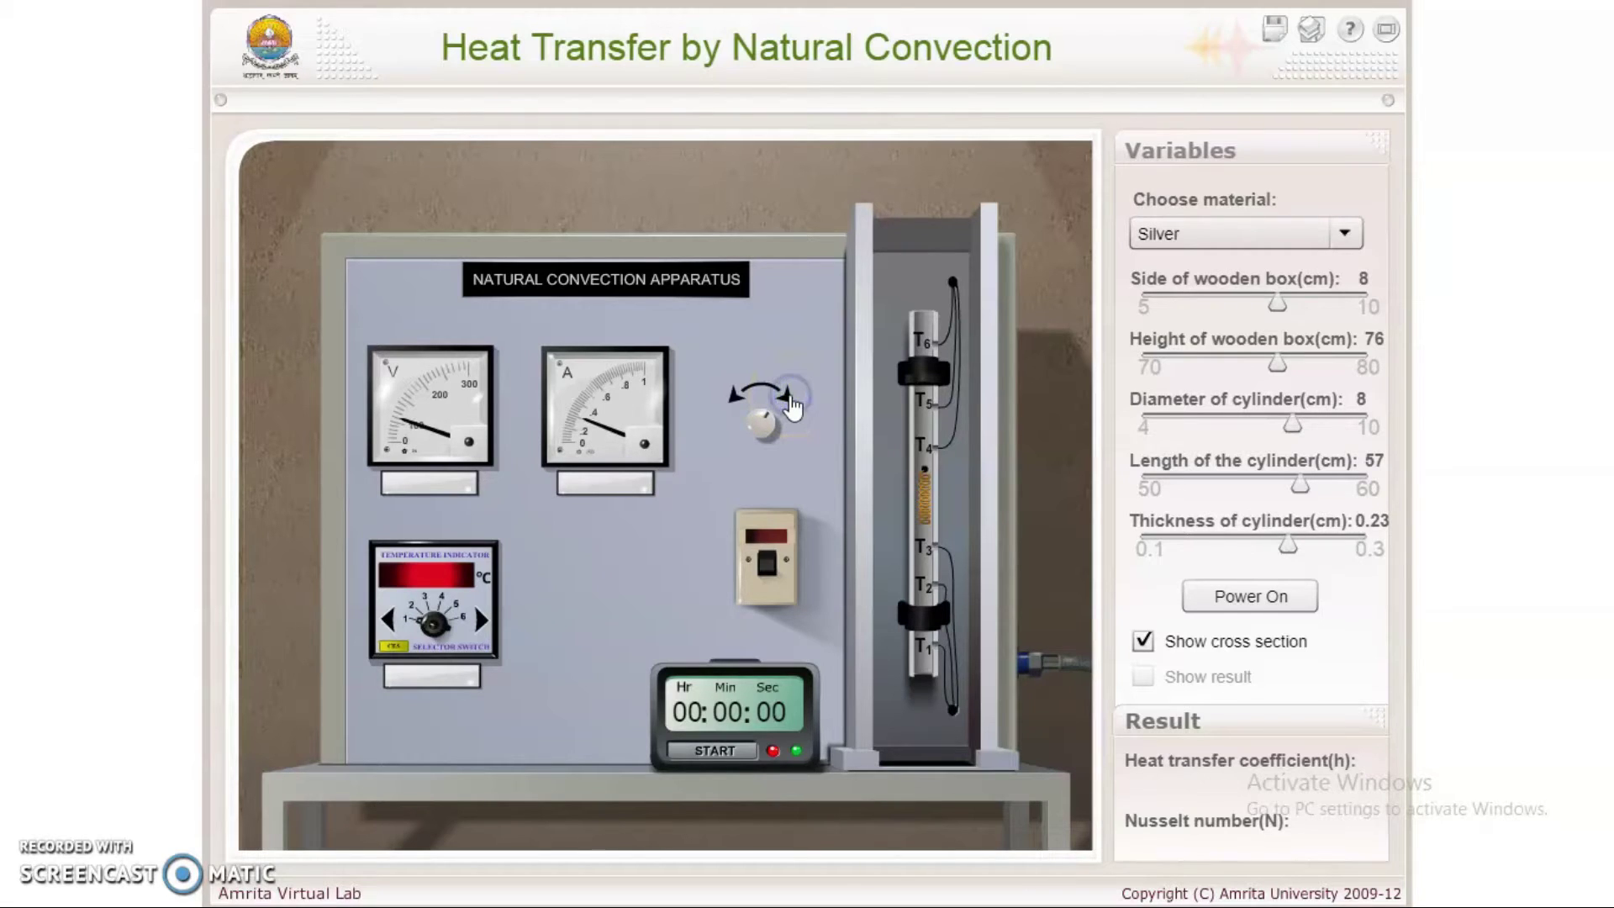
pyautogui.click(1242, 607)
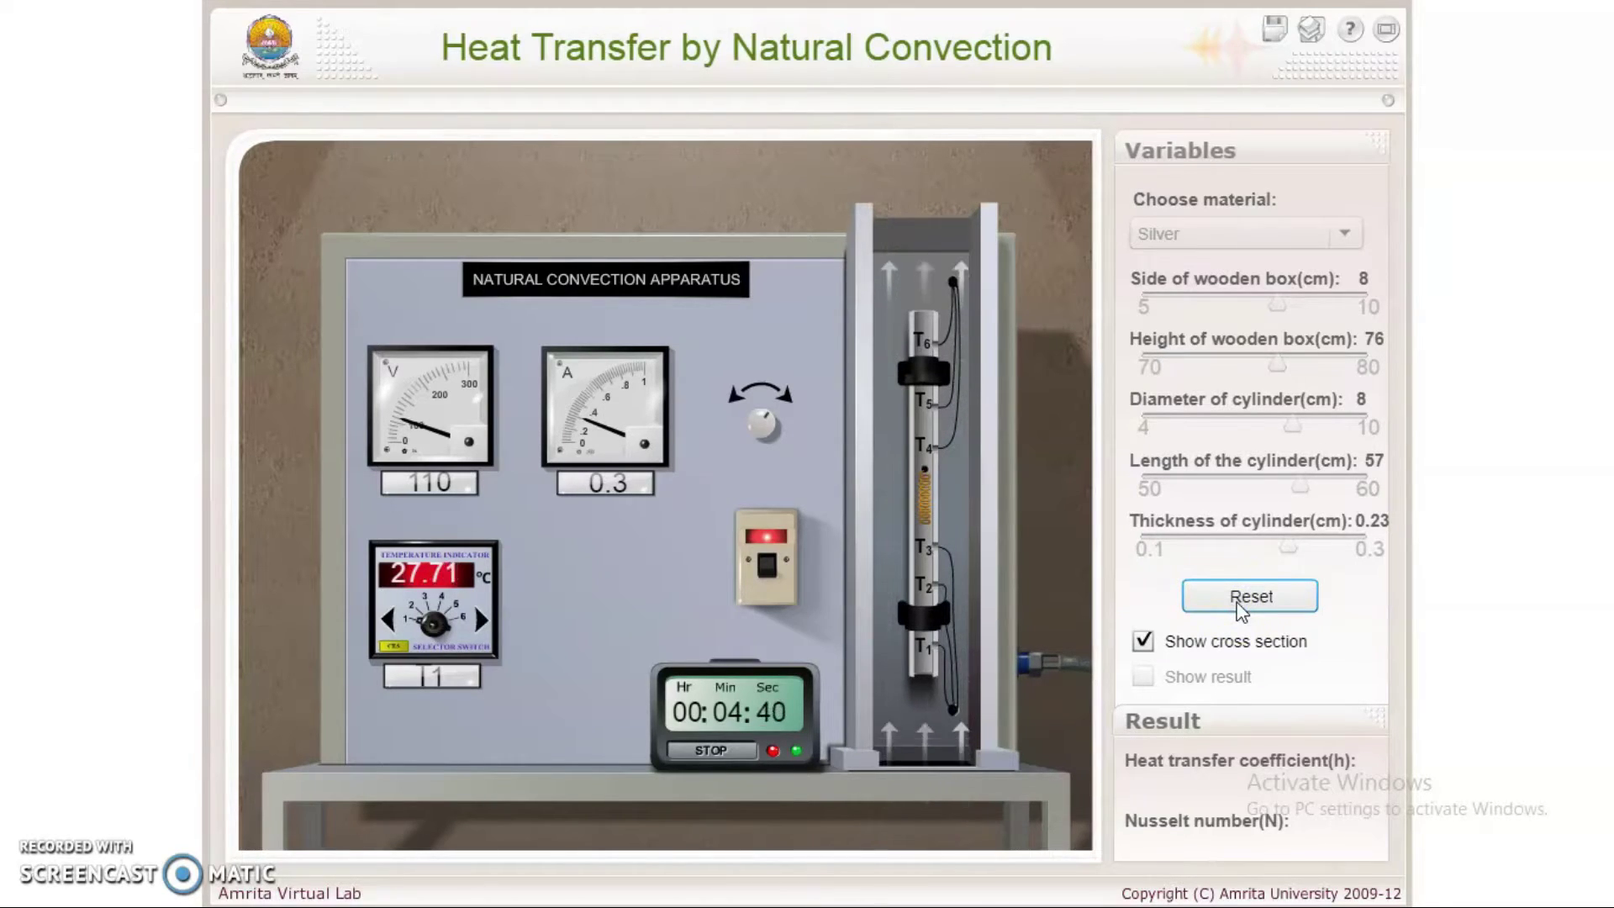
pyautogui.click(1047, 636)
pyautogui.click(886, 679)
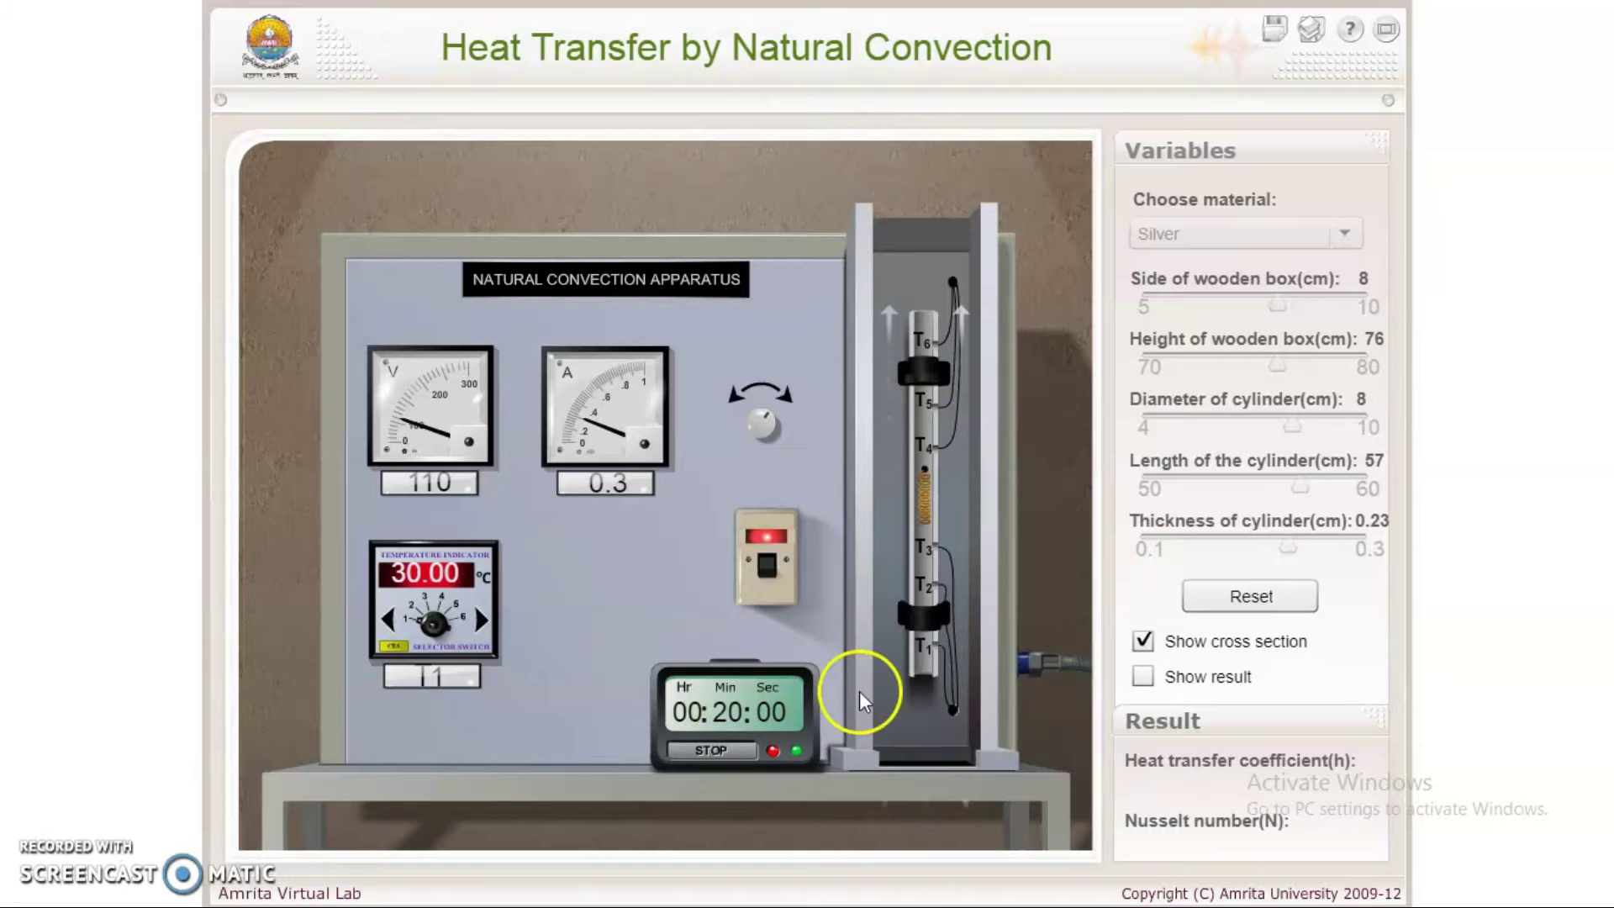
pyautogui.click(1387, 29)
# Enter 110 V and 0.3 A as the Silver row's voltmeter and ammeter readings
pyautogui.scroll(-4, 1156, 391)
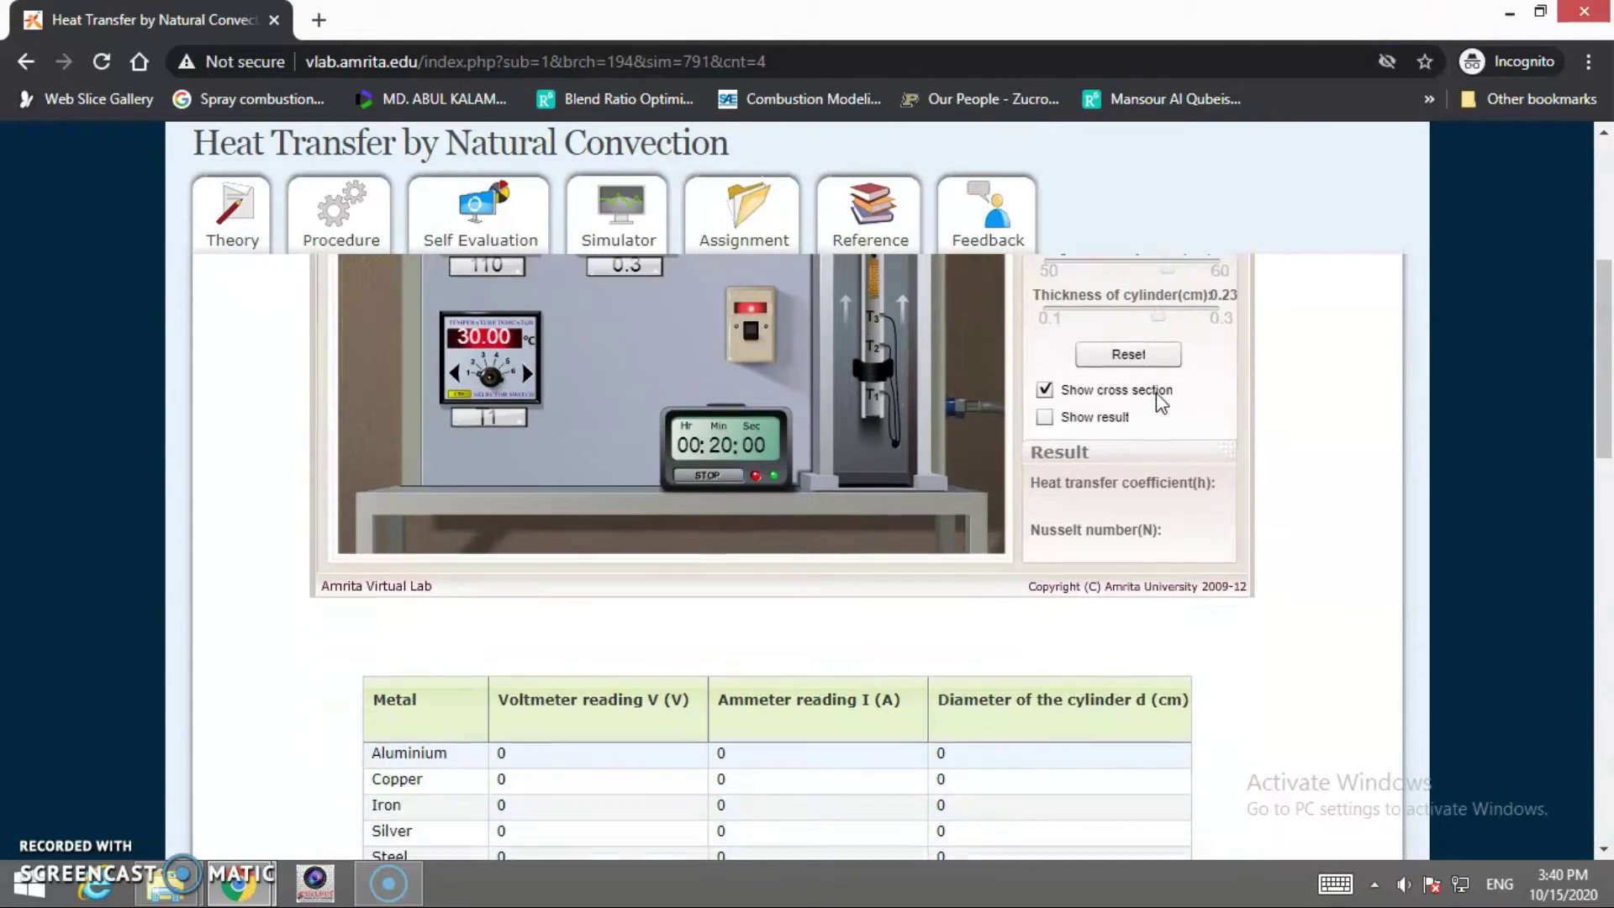
pyautogui.scroll(1, 1158, 552)
pyautogui.scroll(3, 1159, 553)
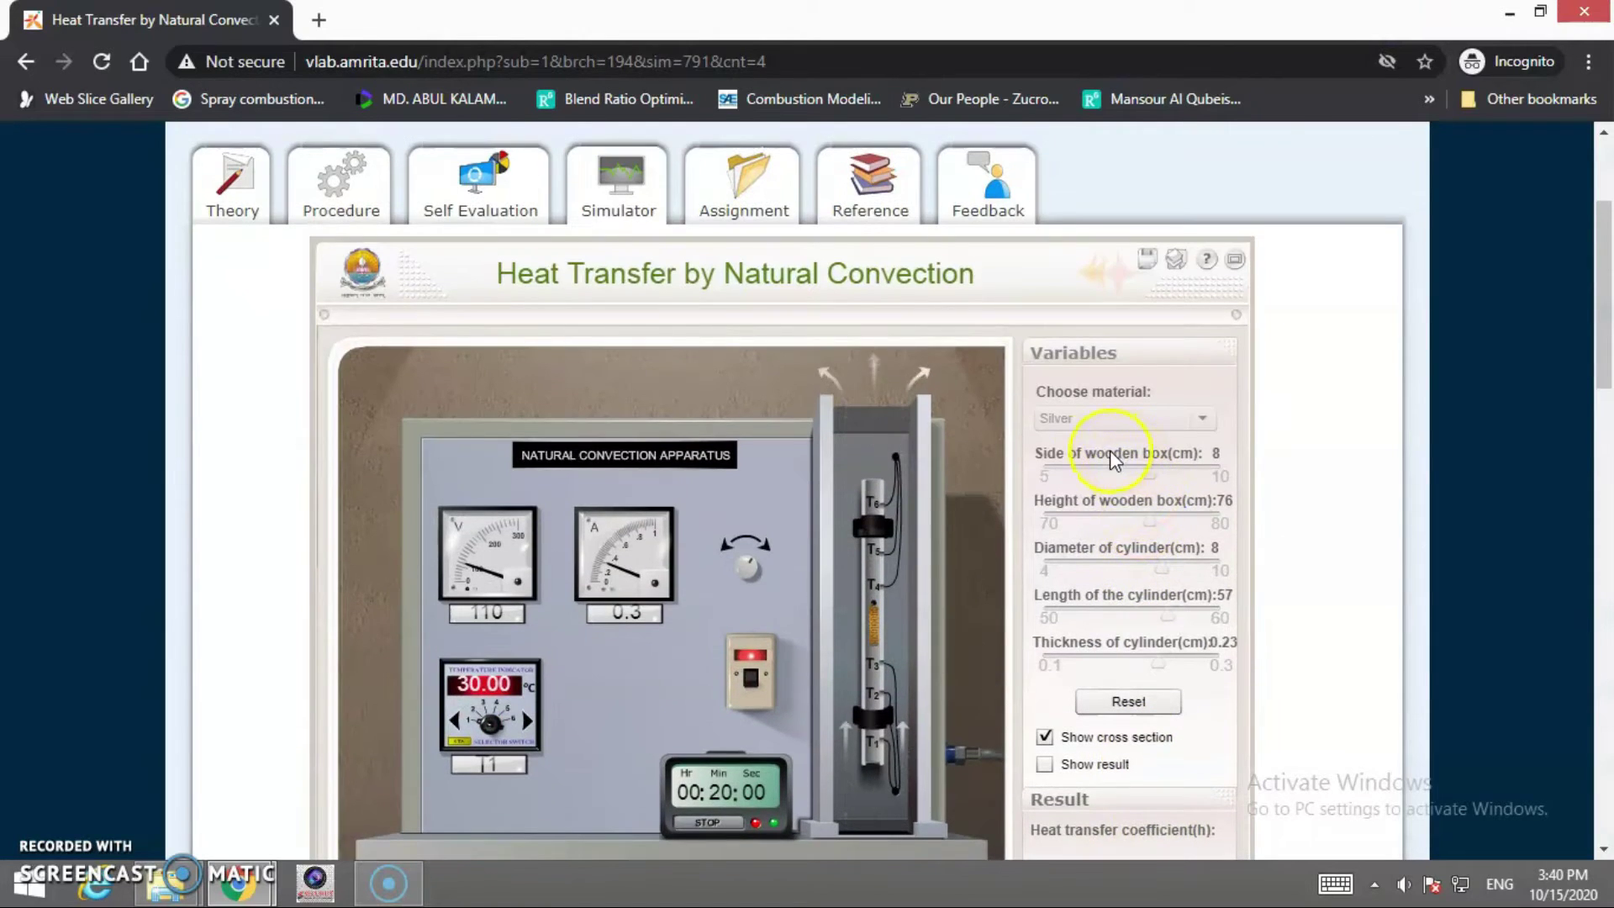
pyautogui.scroll(-3, 1059, 429)
pyautogui.scroll(-4, 918, 483)
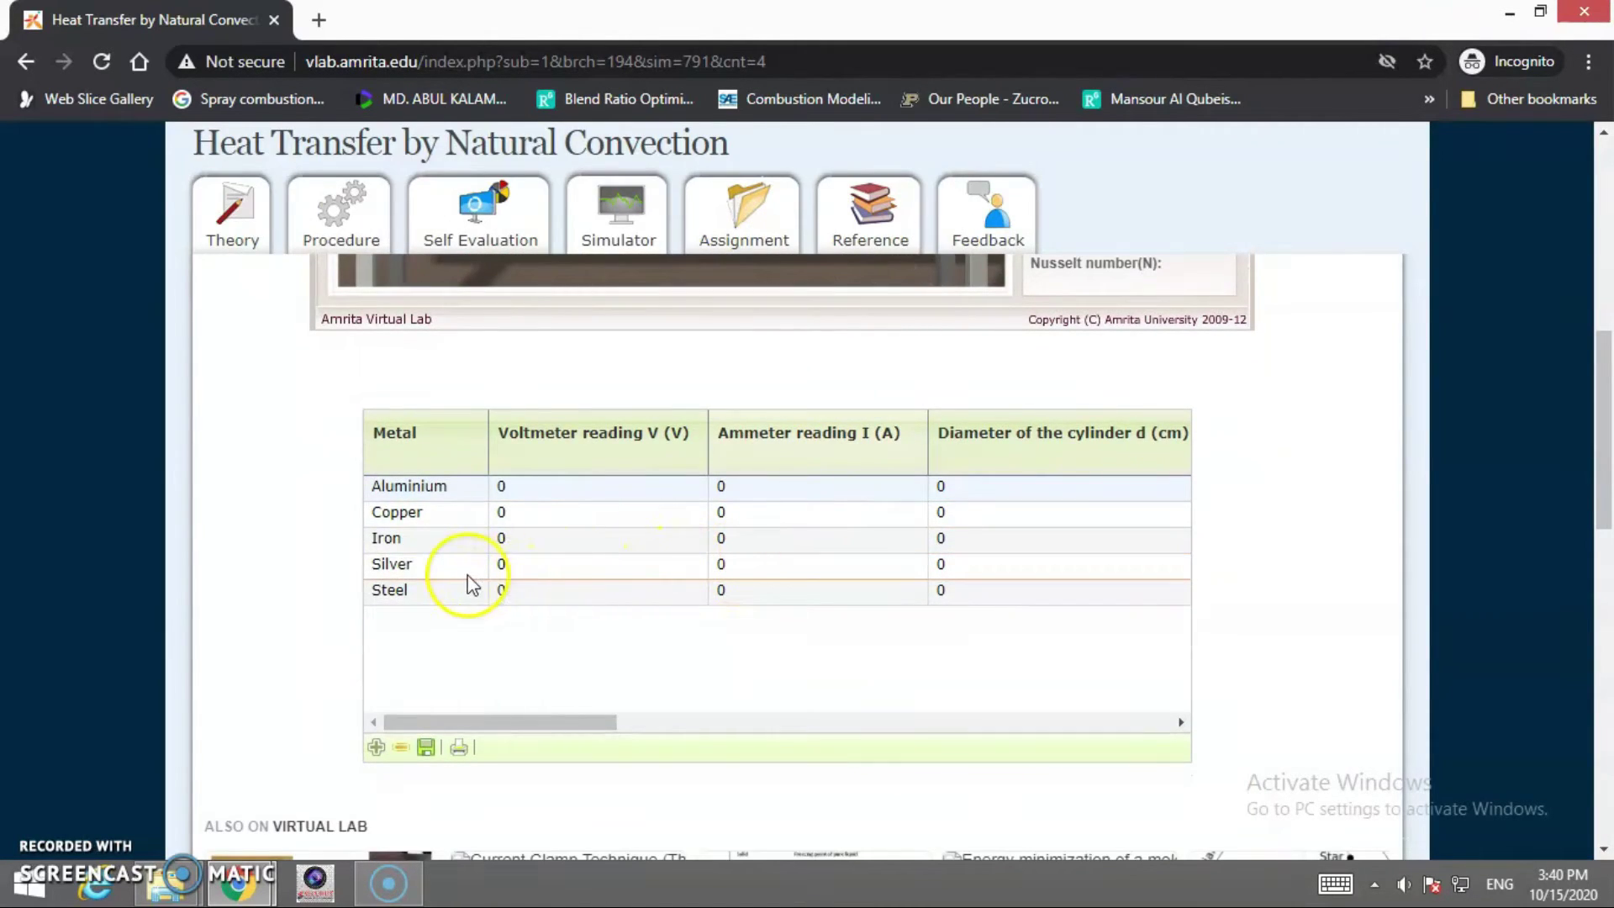
pyautogui.click(527, 574)
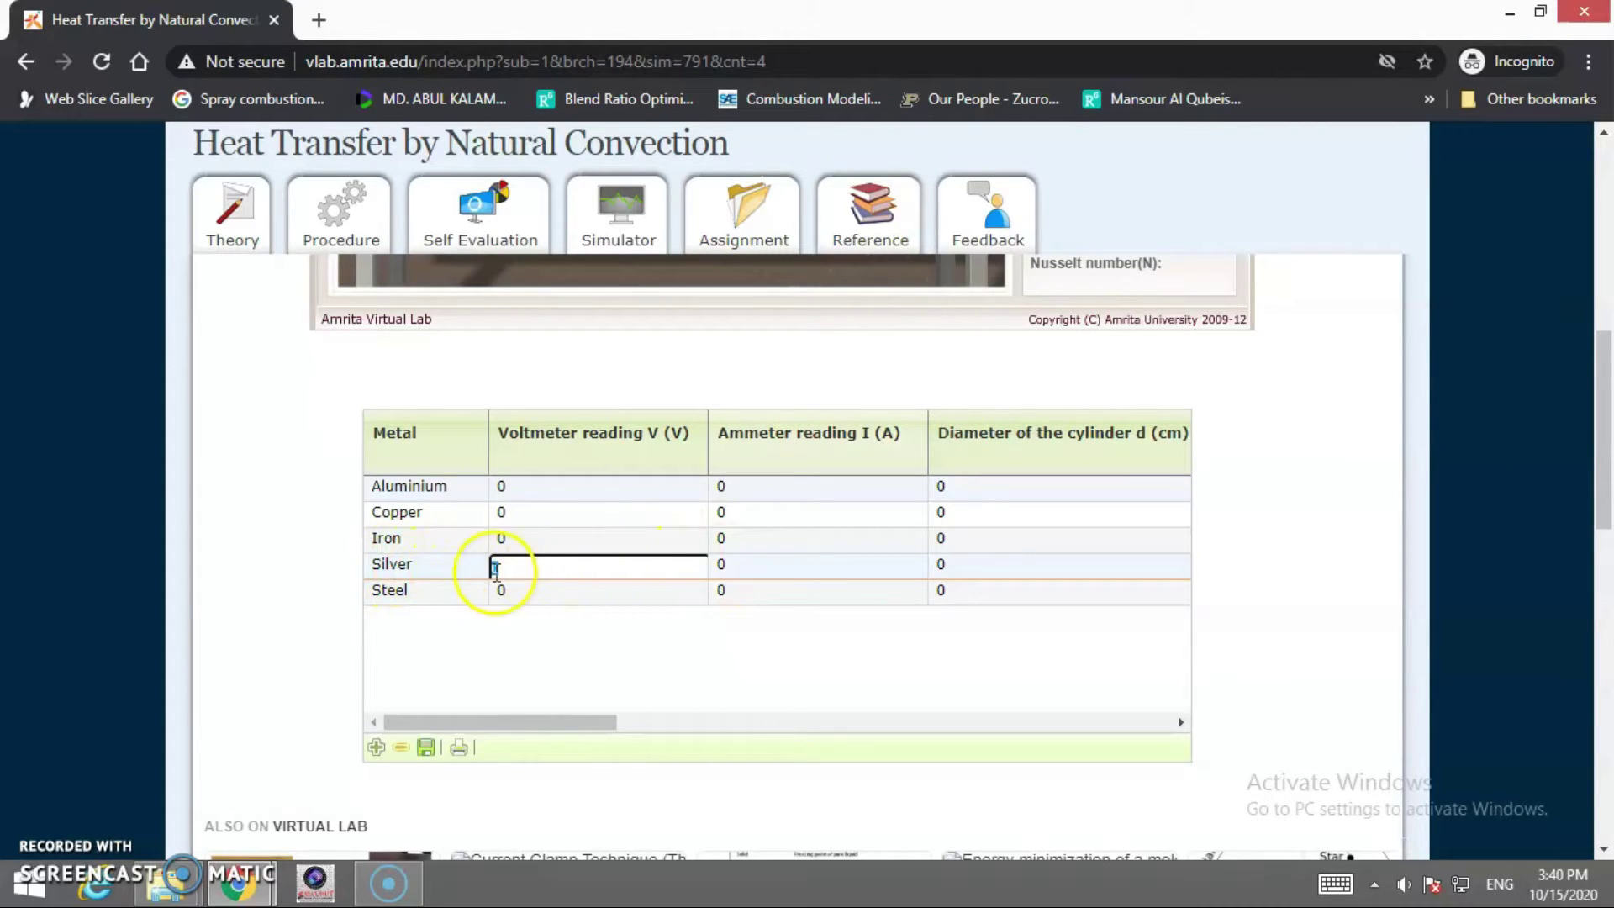
pyautogui.scroll(3, 647, 598)
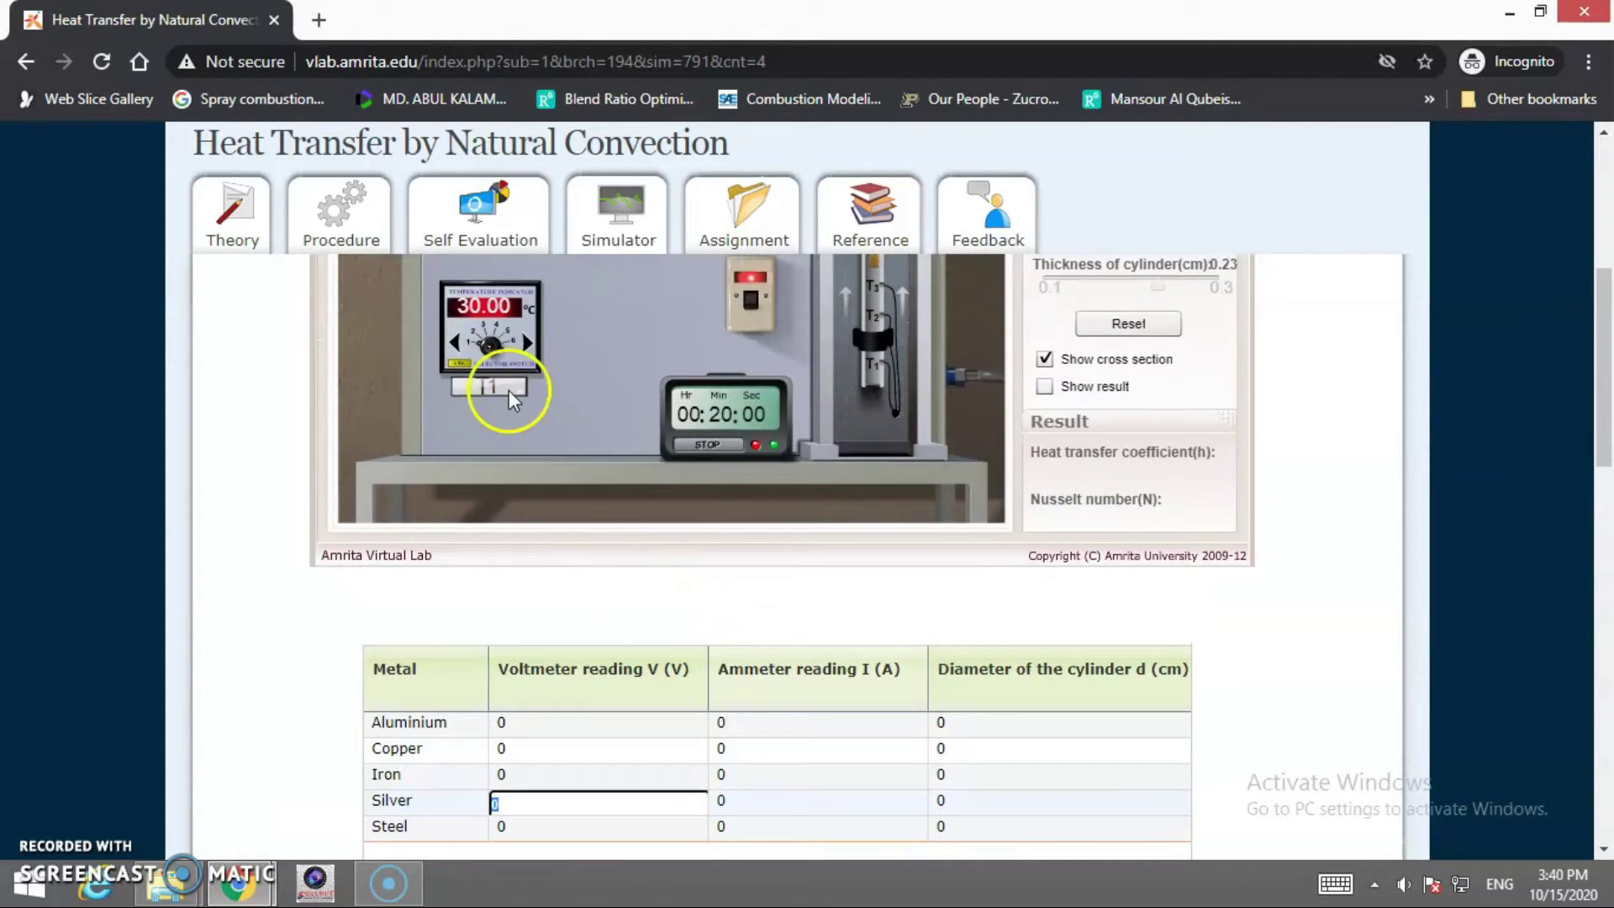
pyautogui.scroll(1, 508, 390)
pyautogui.scroll(-1, 589, 471)
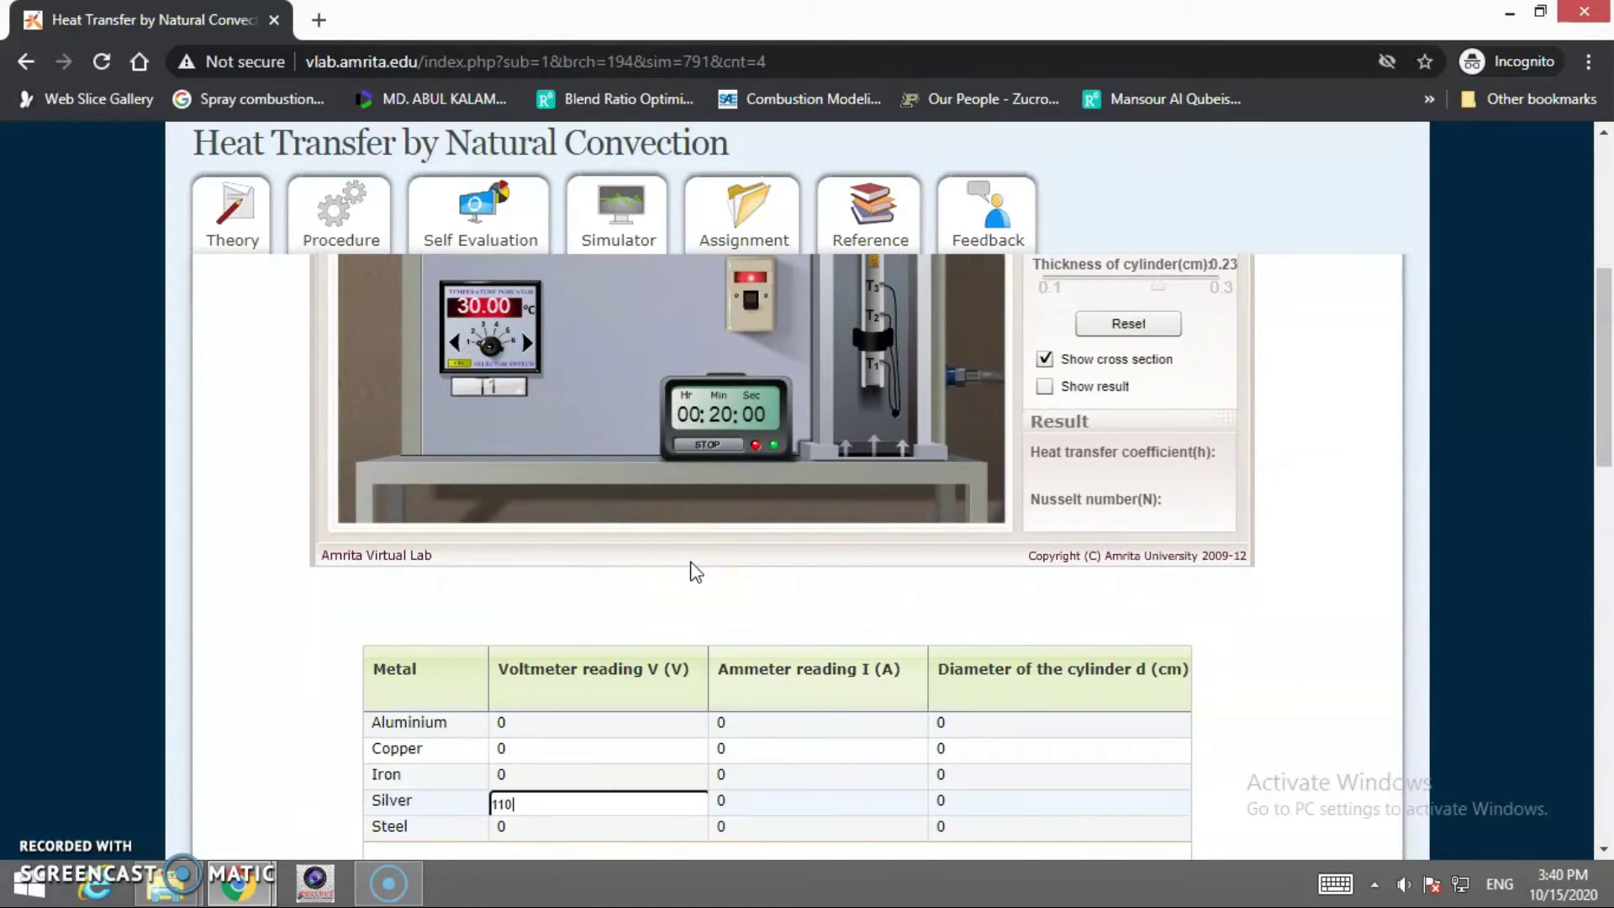
pyautogui.click(826, 794)
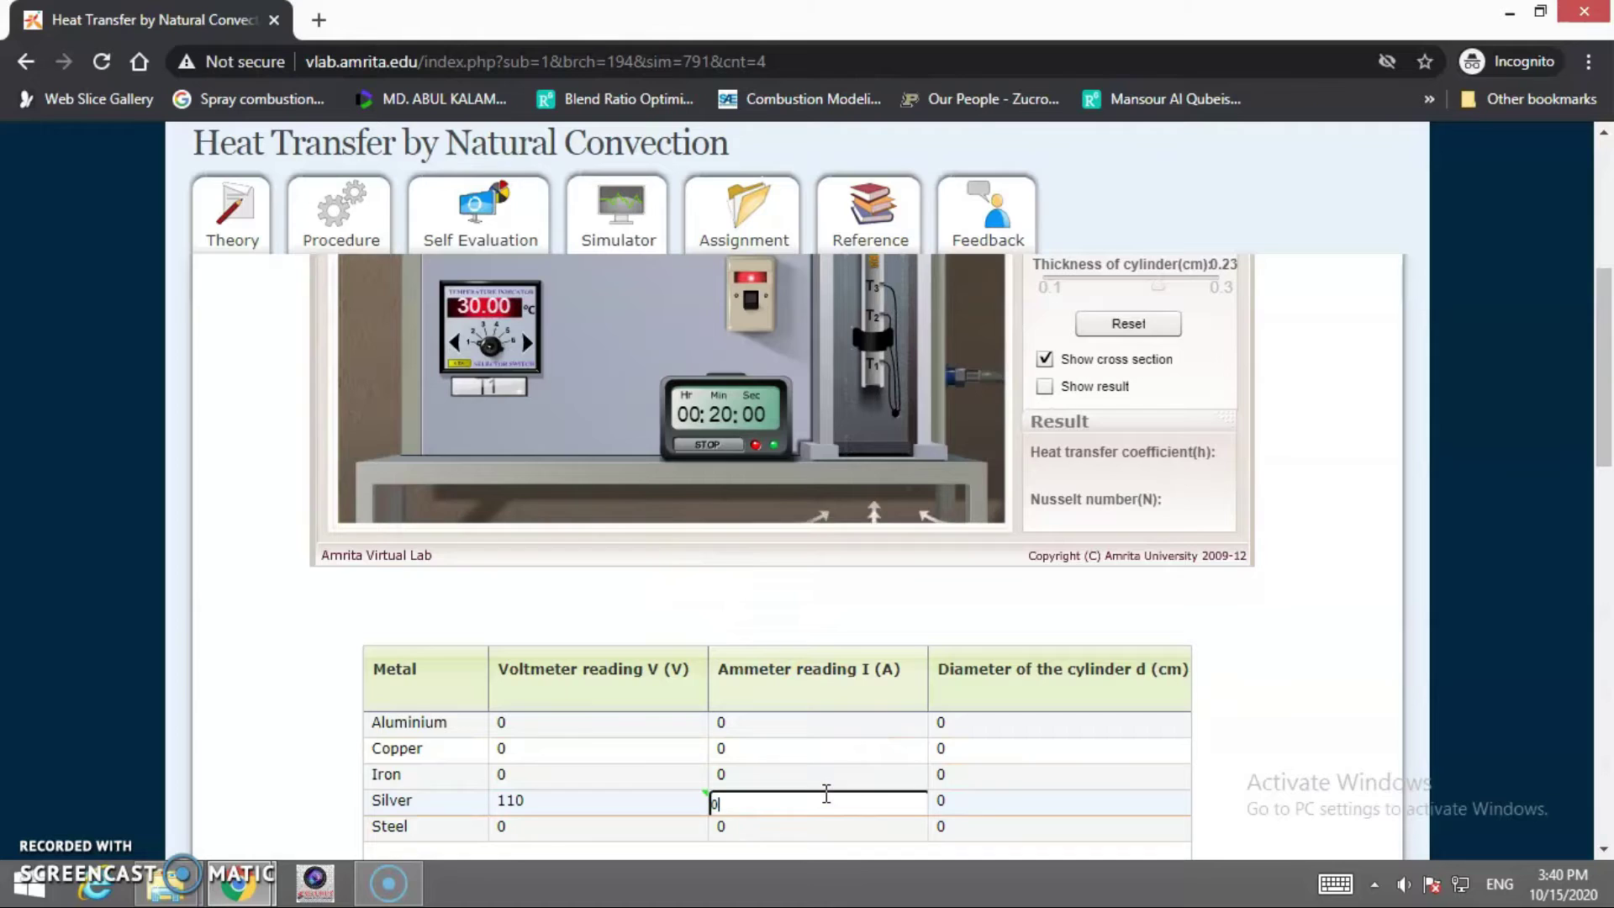
pyautogui.click(1000, 799)
# Fill in the Silver row's cylinder diameter and length so the area computes
pyautogui.scroll(3, 1004, 802)
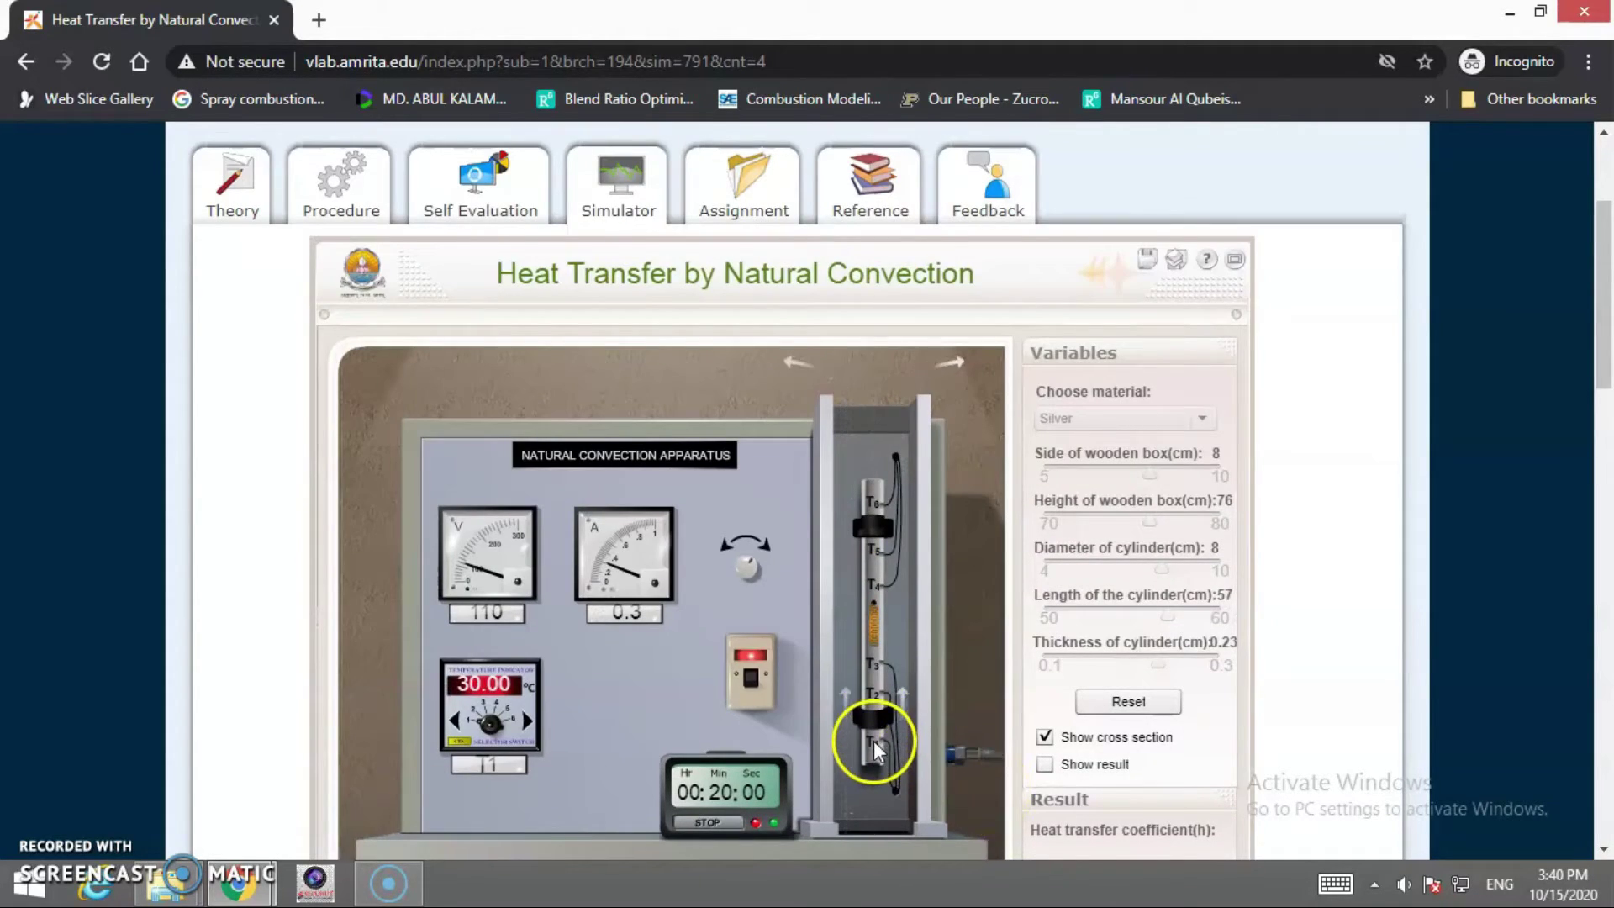
pyautogui.scroll(-5, 875, 740)
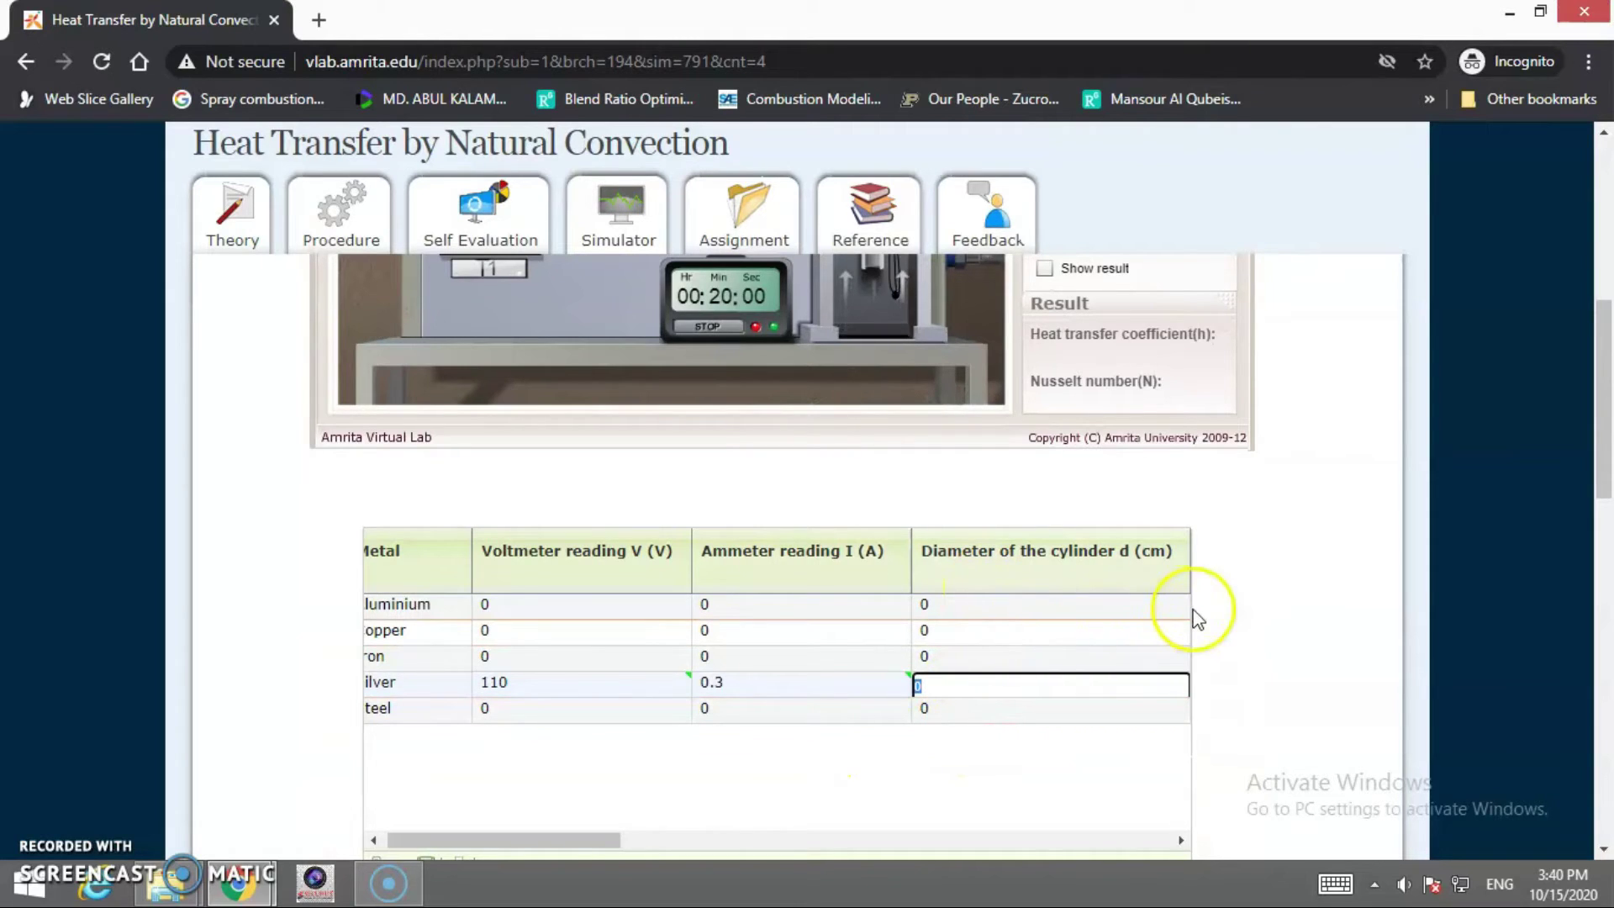
pyautogui.scroll(5, 1261, 622)
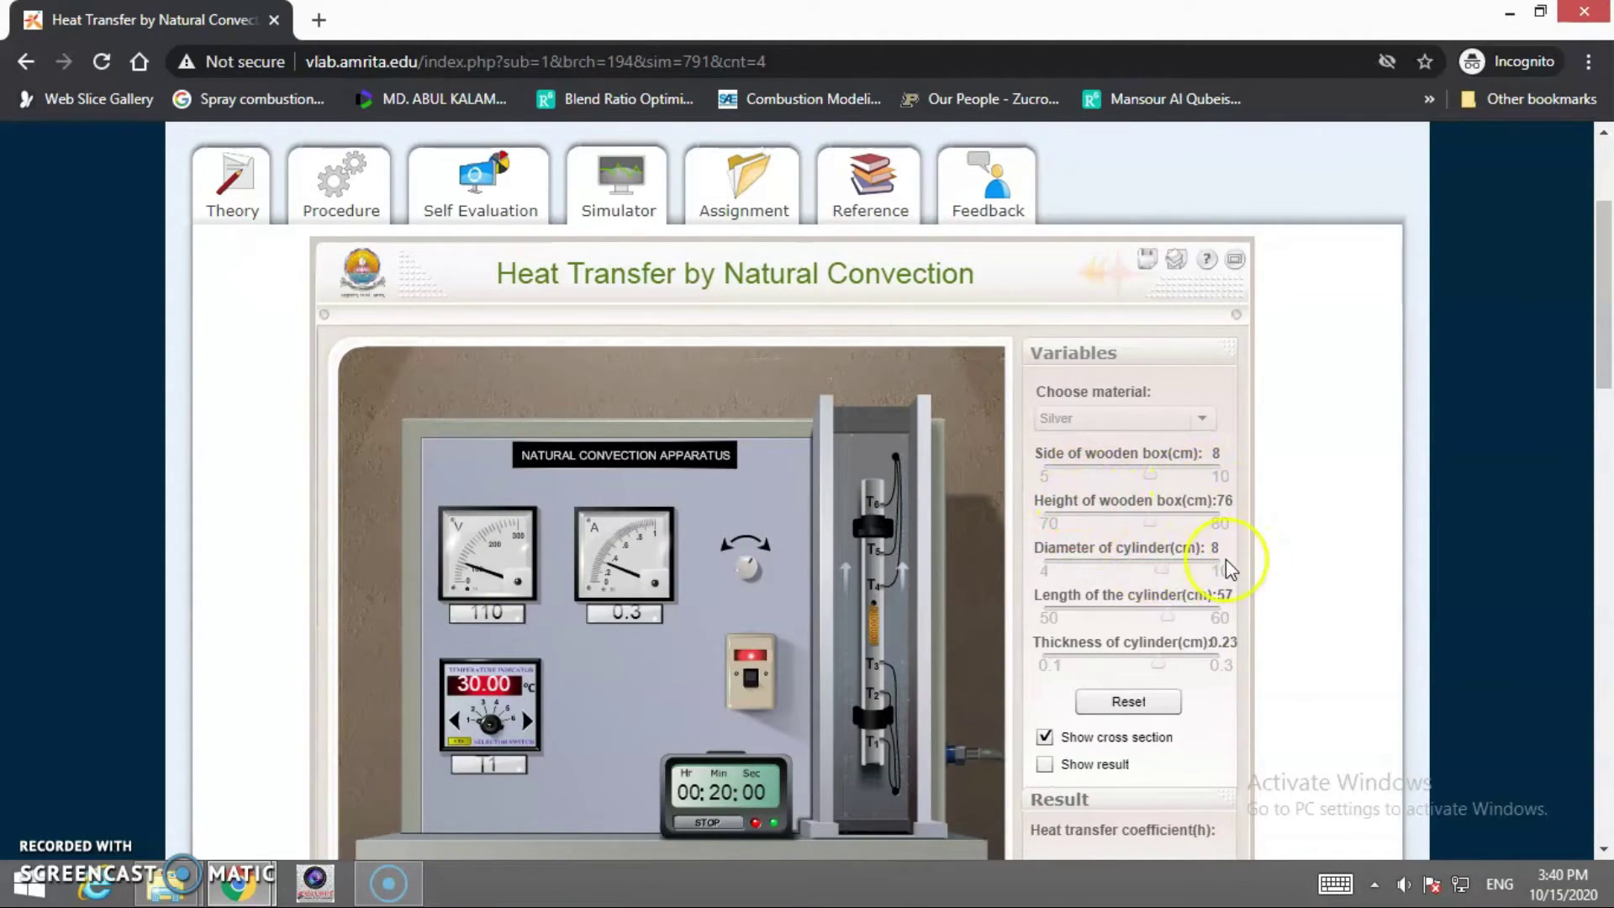
pyautogui.scroll(-5, 1295, 602)
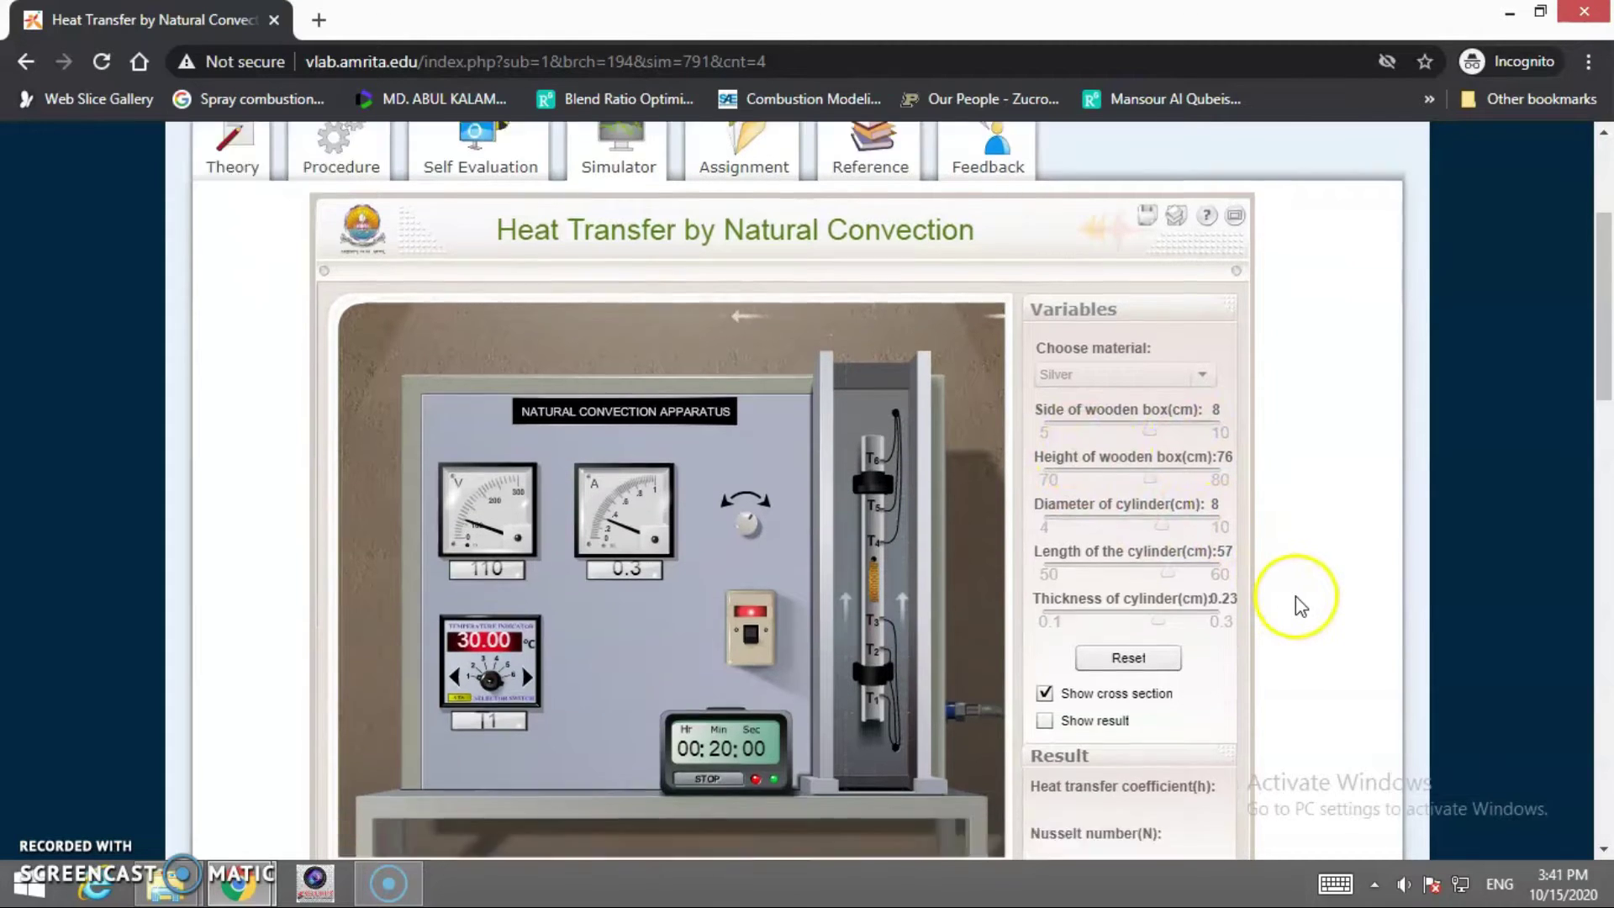
pyautogui.scroll(-1, 1188, 675)
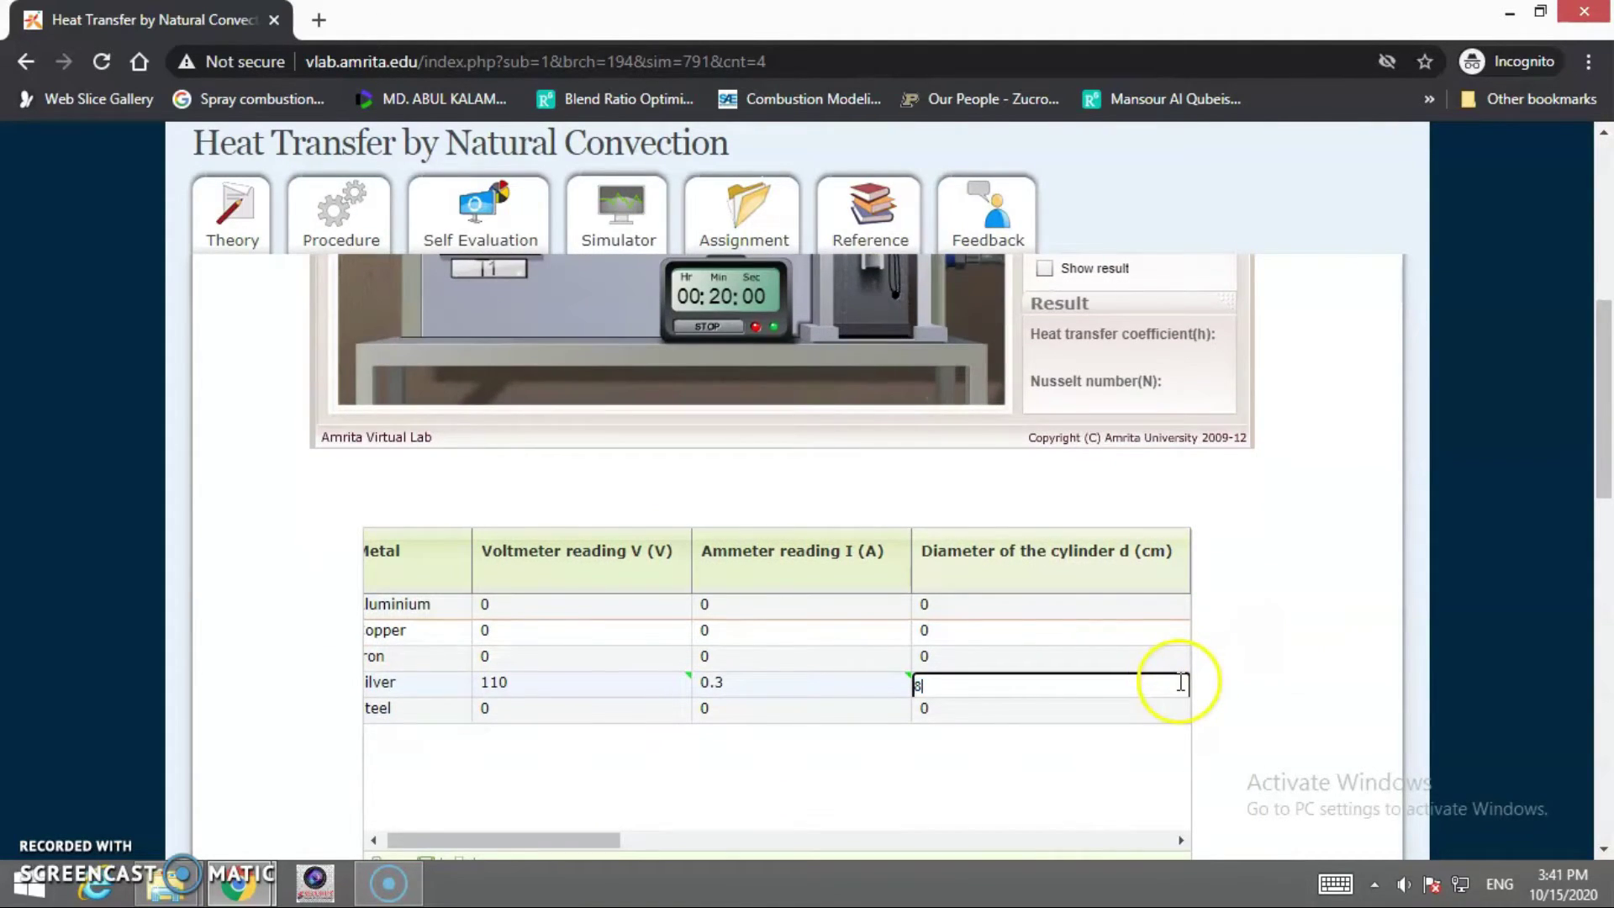
pyautogui.moveTo(565, 837); pyautogui.dragTo(726, 837)
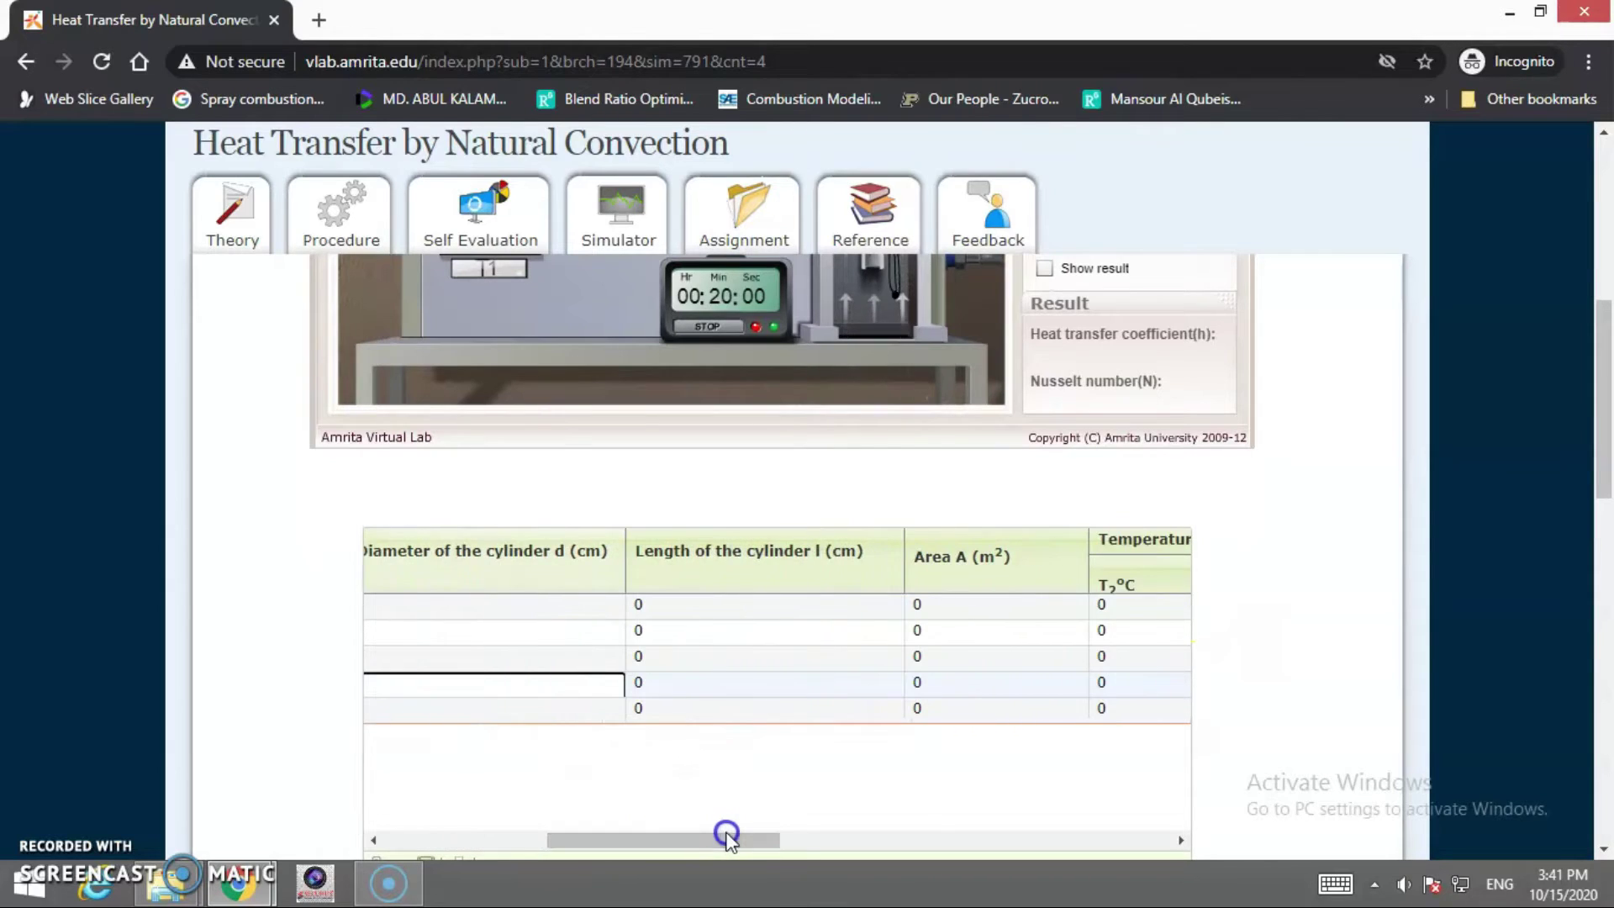
pyautogui.click(736, 683)
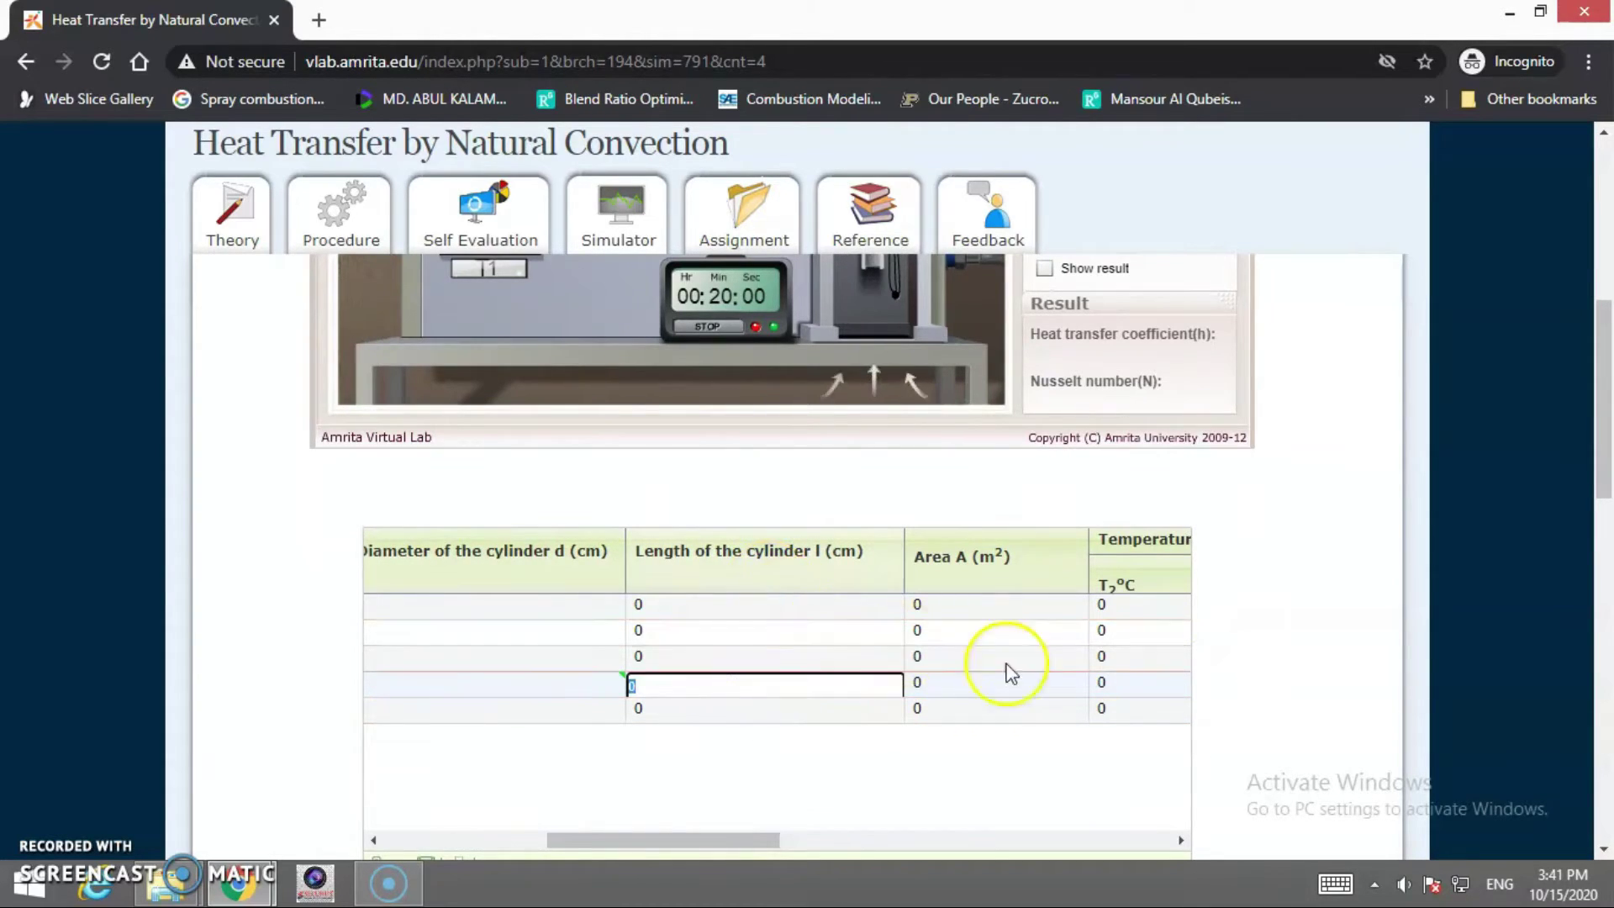
pyautogui.scroll(5, 1011, 673)
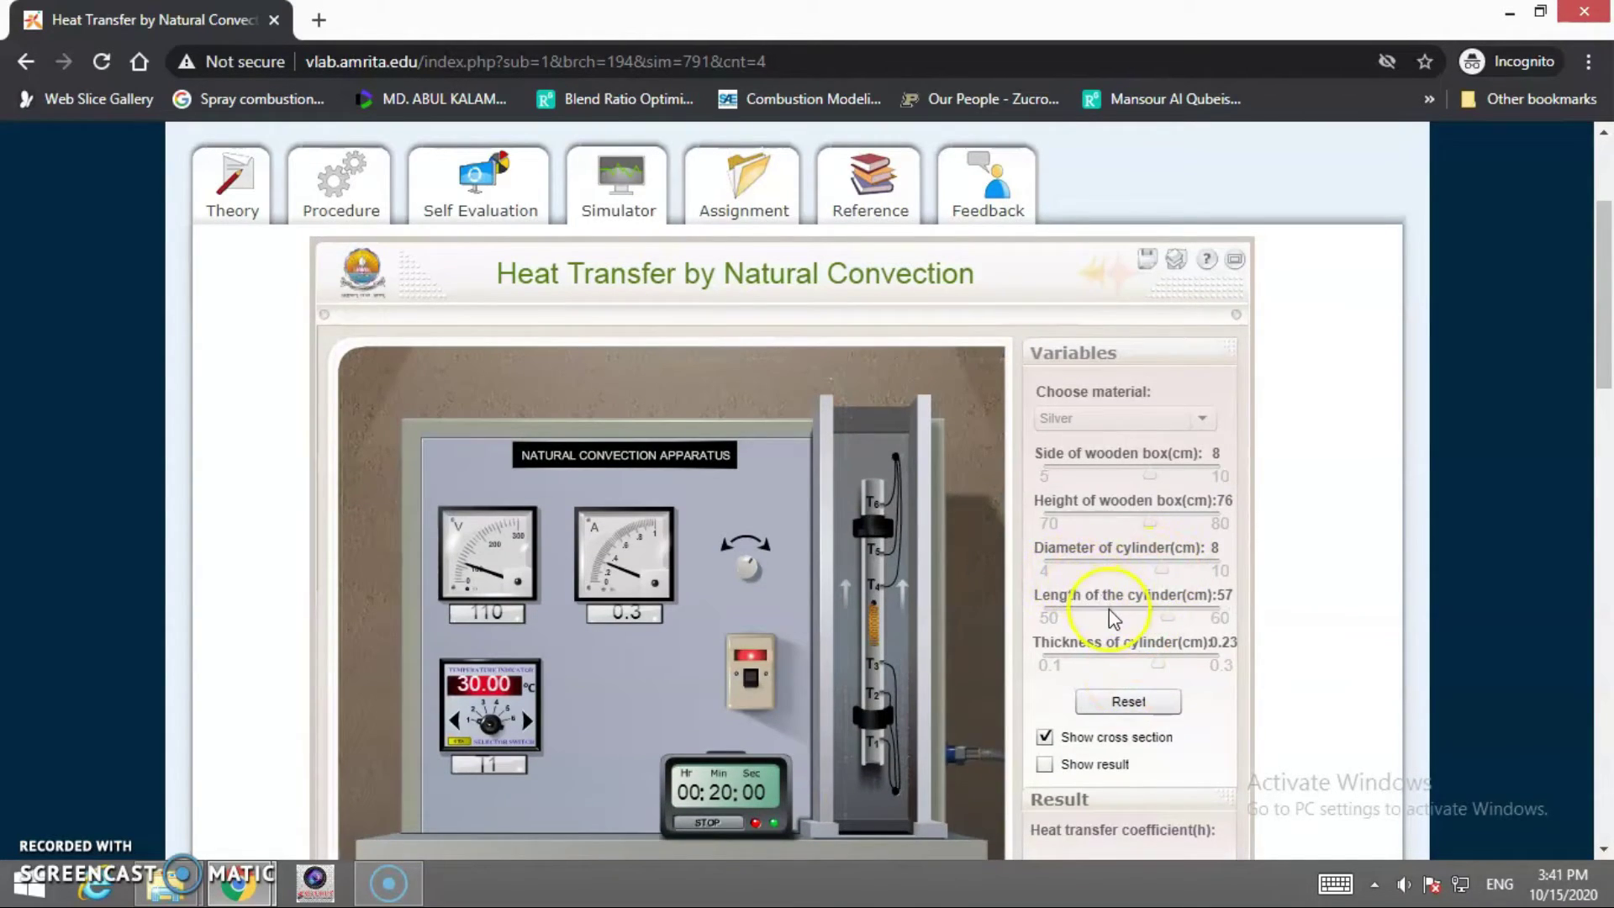
pyautogui.scroll(-5, 1208, 620)
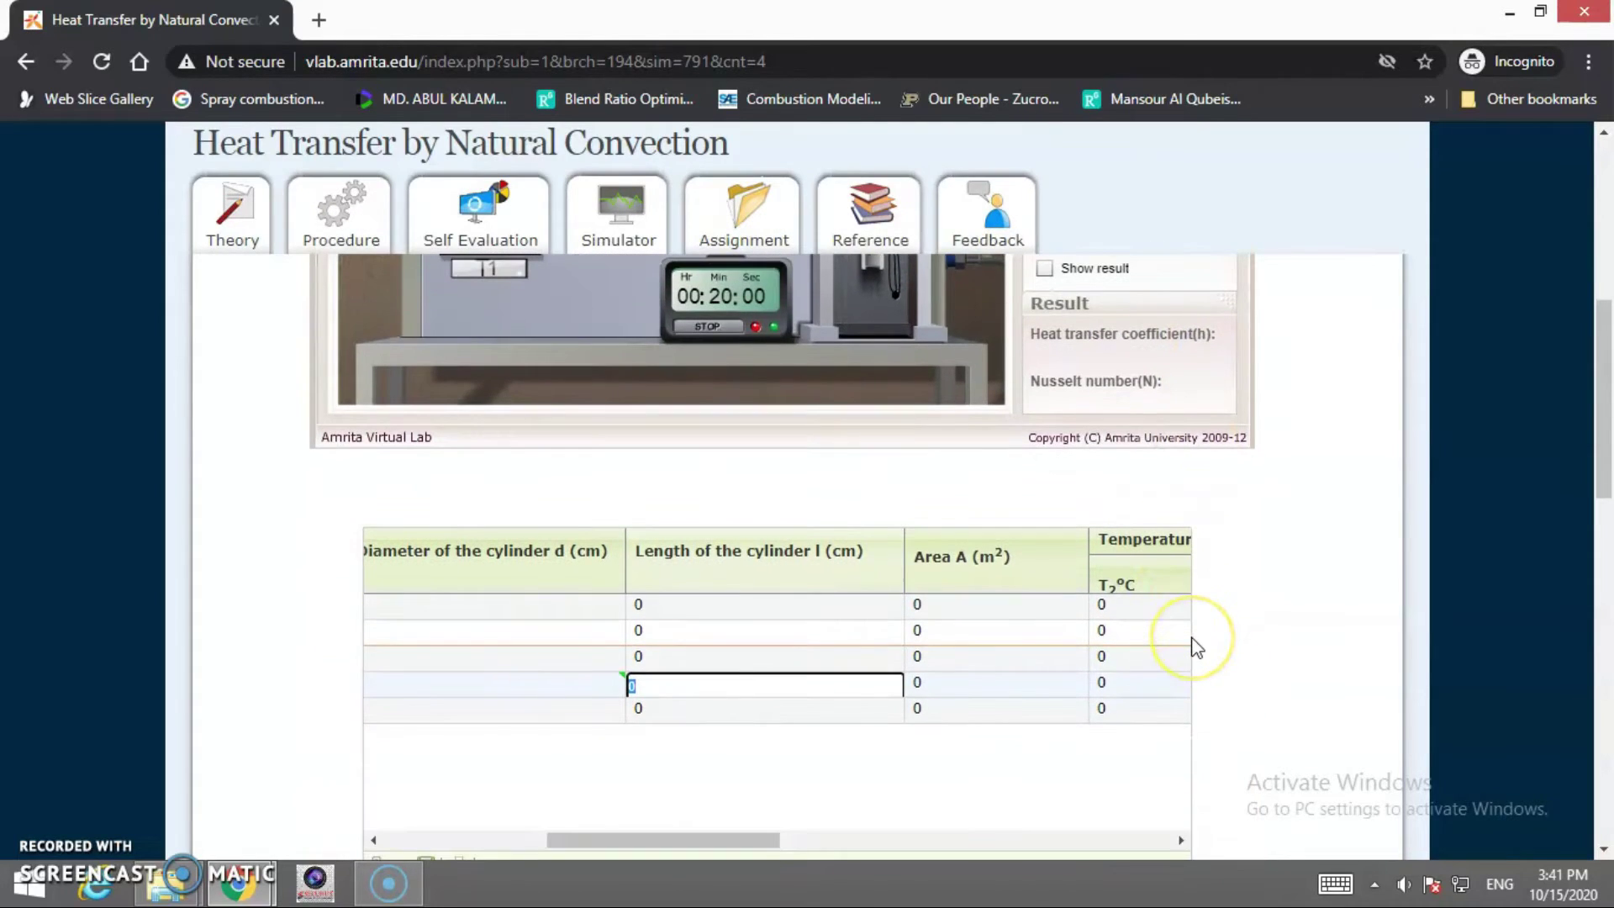
pyautogui.click(998, 682)
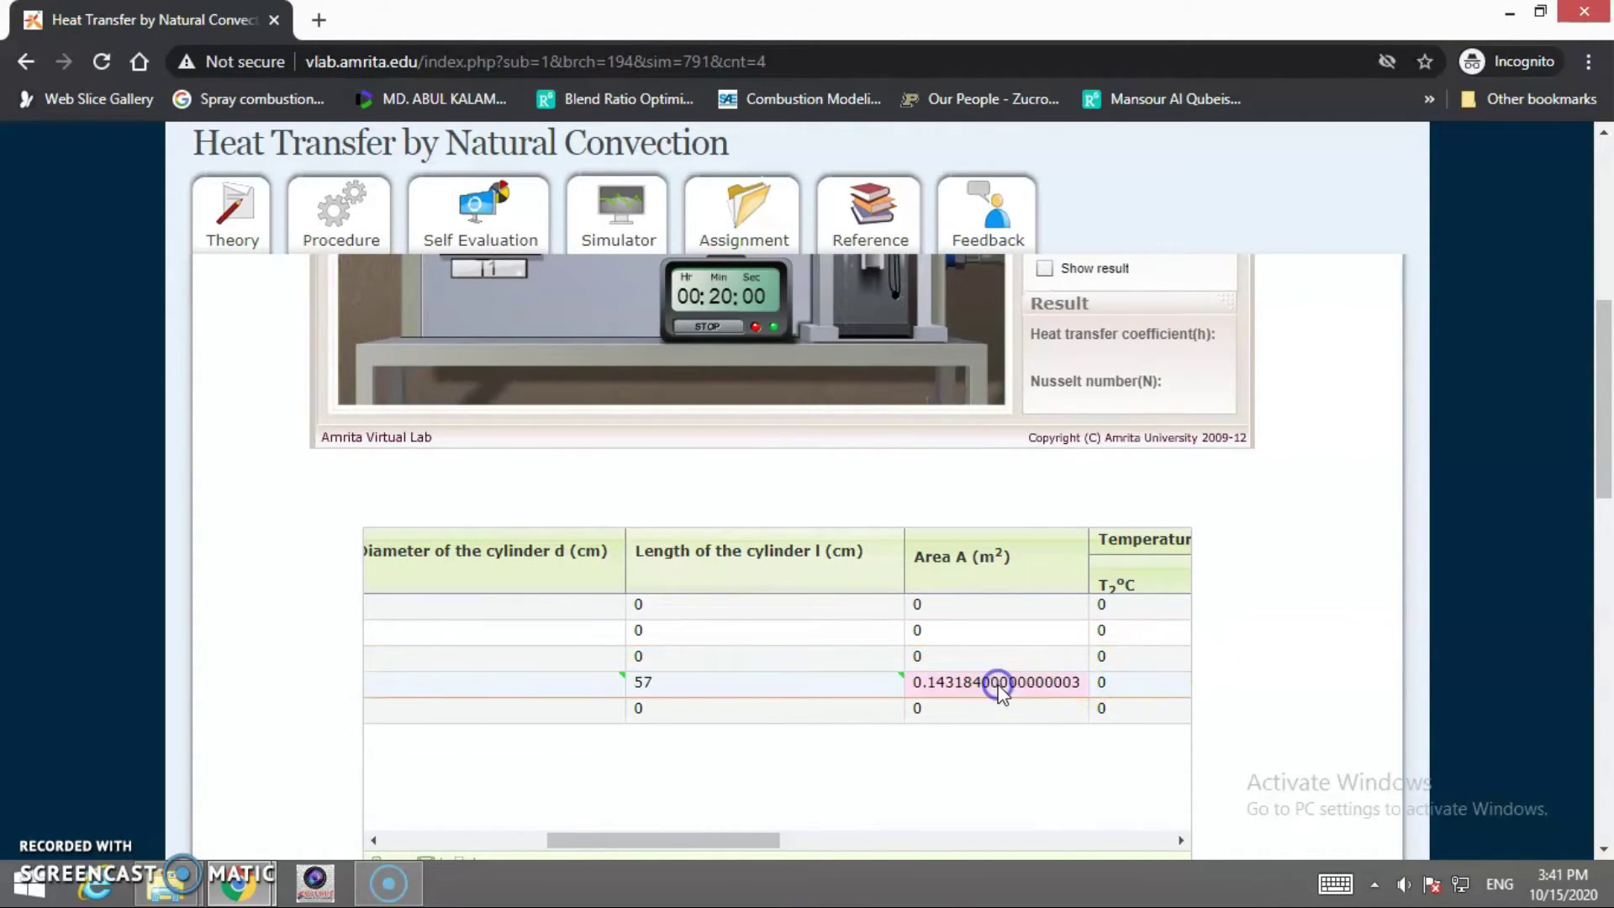
pyautogui.click(647, 846)
pyautogui.moveTo(657, 844); pyautogui.dragTo(760, 842)
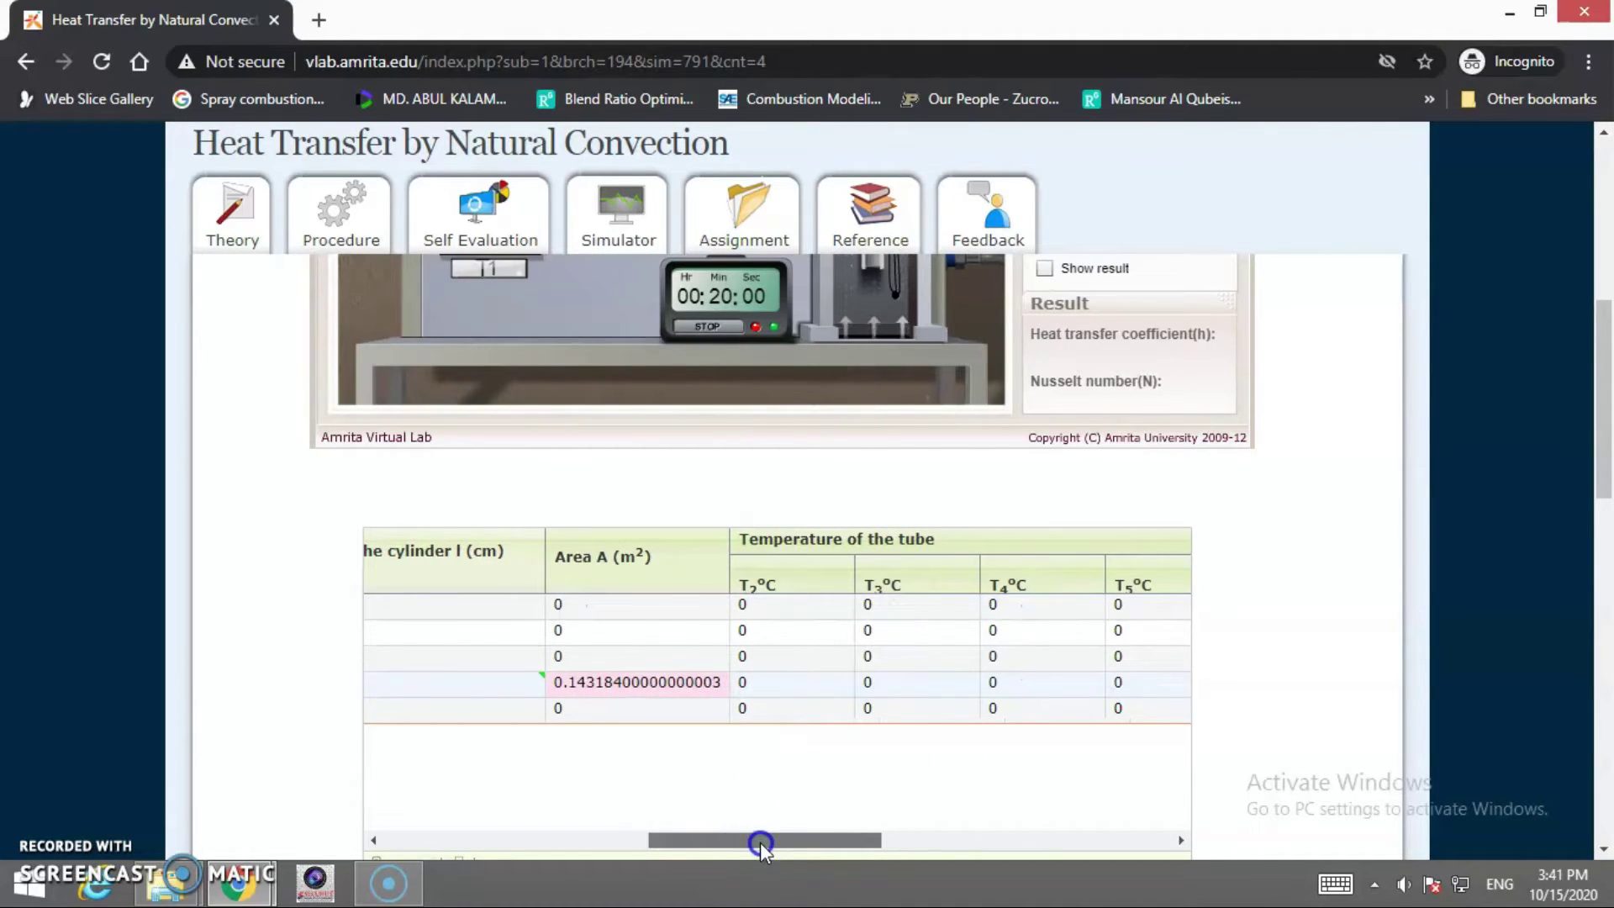
# Record tube temperatures T2 = 52.14 °C and T3 = 66.14 °C from the indicator
pyautogui.click(816, 681)
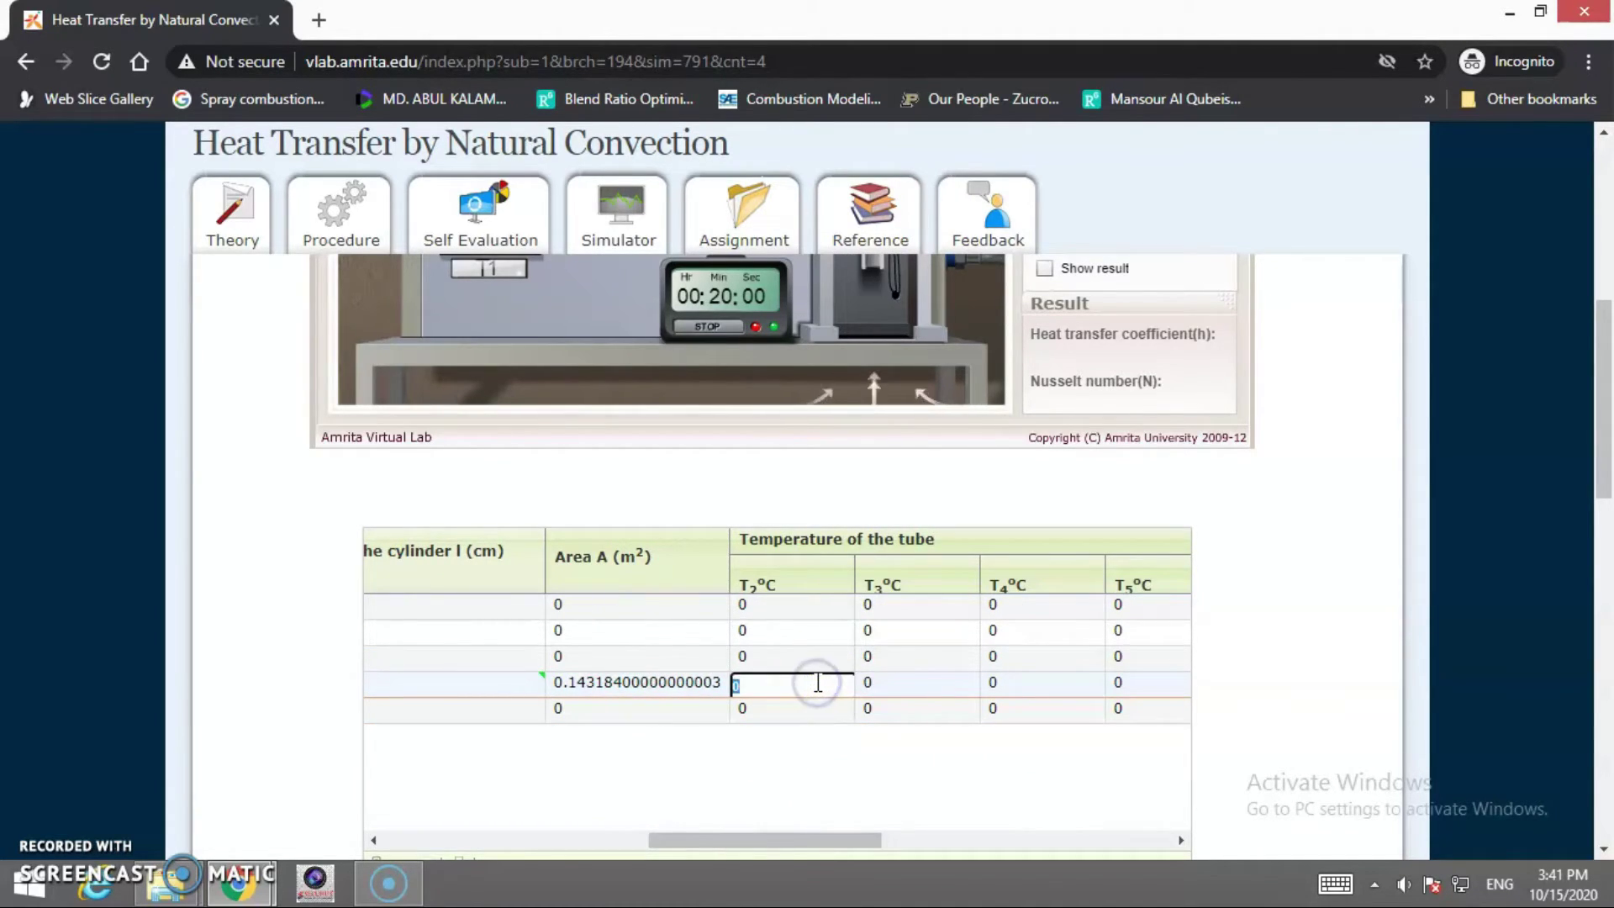
pyautogui.scroll(1, 821, 678)
pyautogui.click(529, 352)
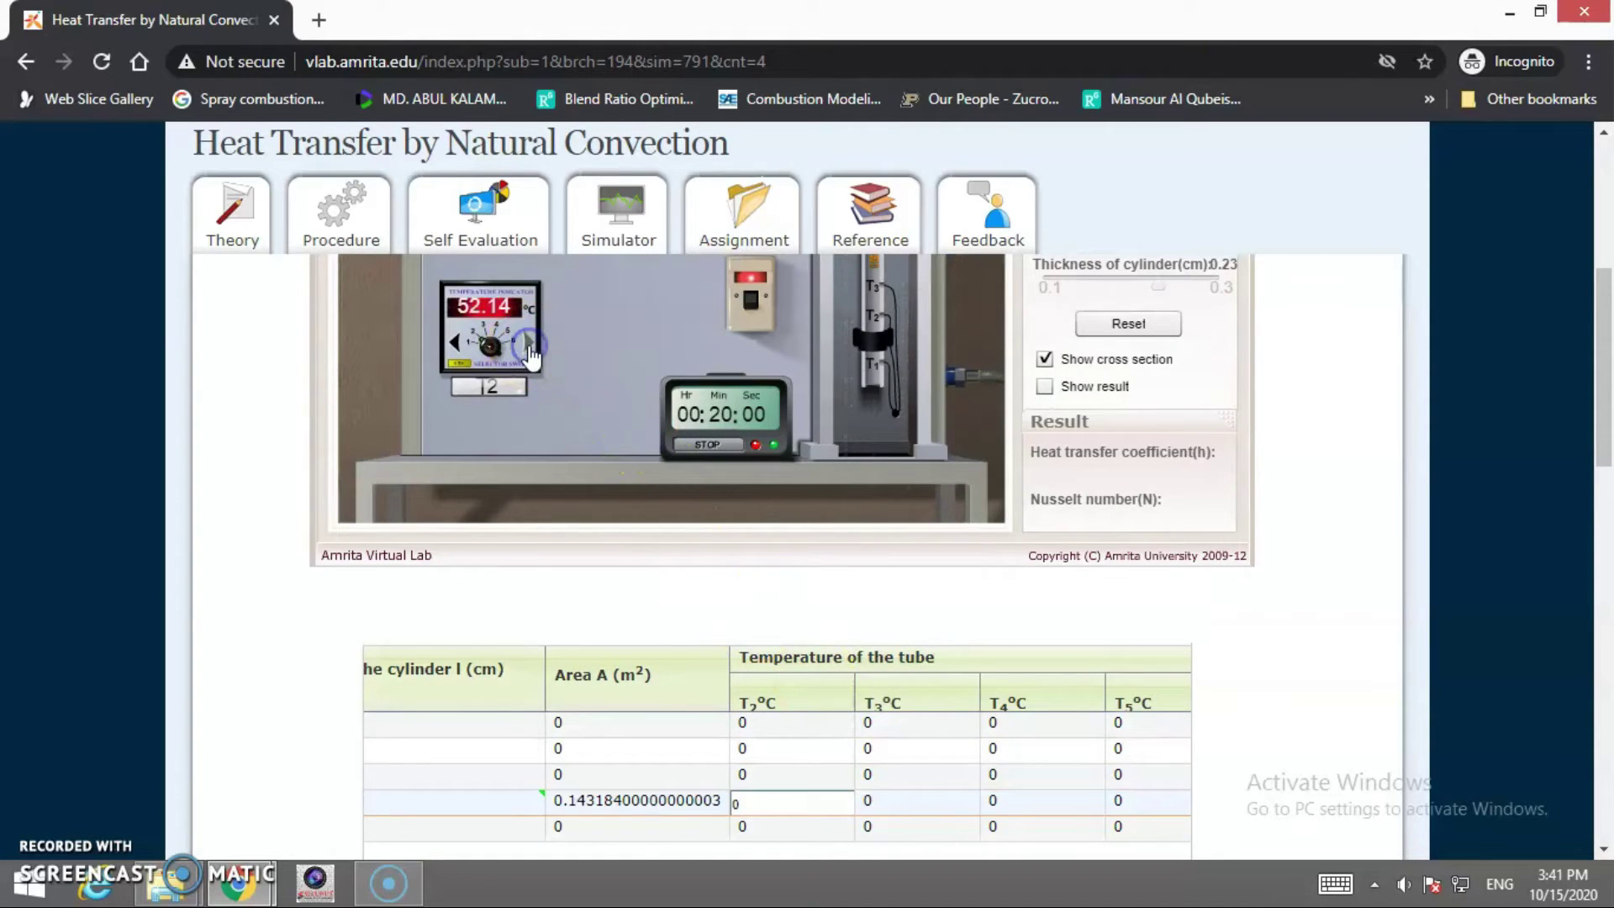
pyautogui.click(806, 803)
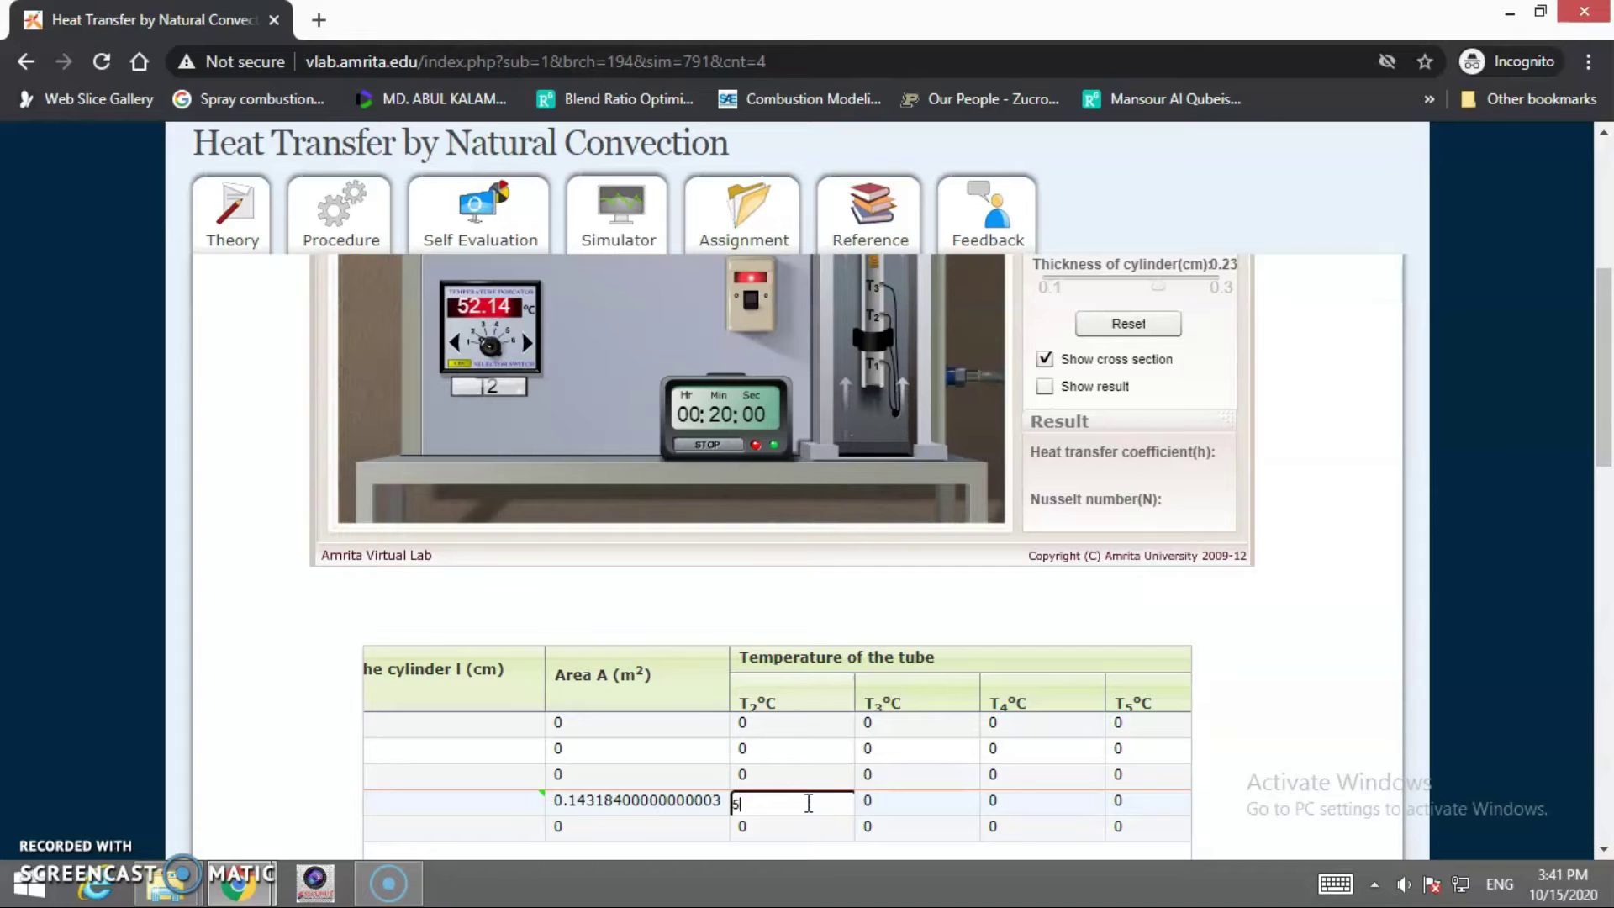
pyautogui.write('52.14')
pyautogui.click(924, 803)
pyautogui.click(528, 345)
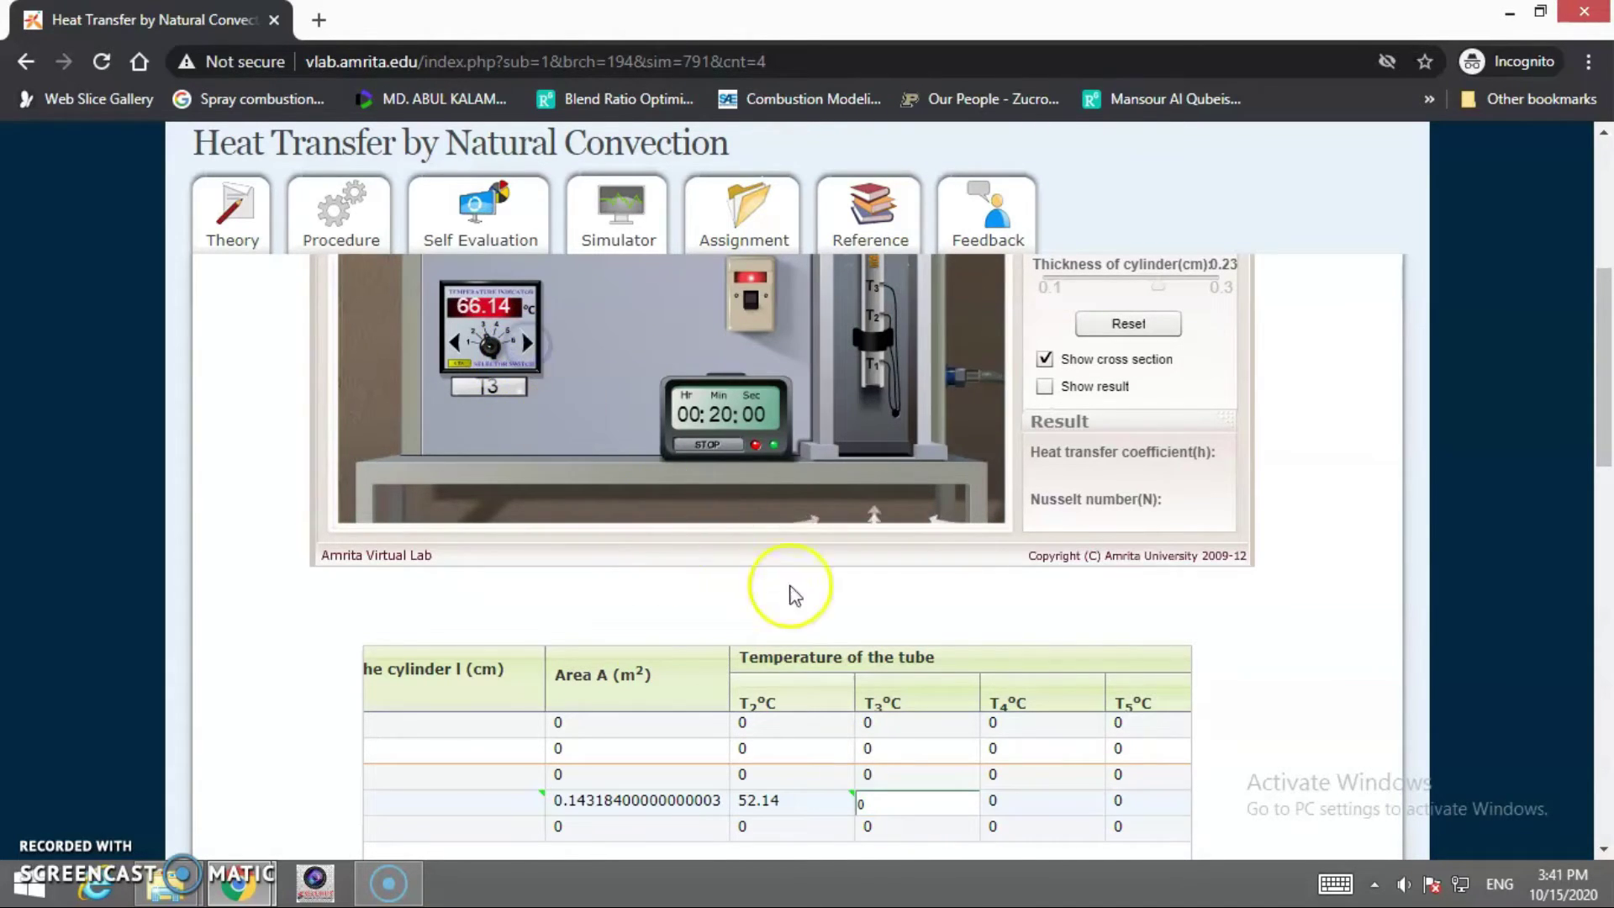
pyautogui.click(901, 801)
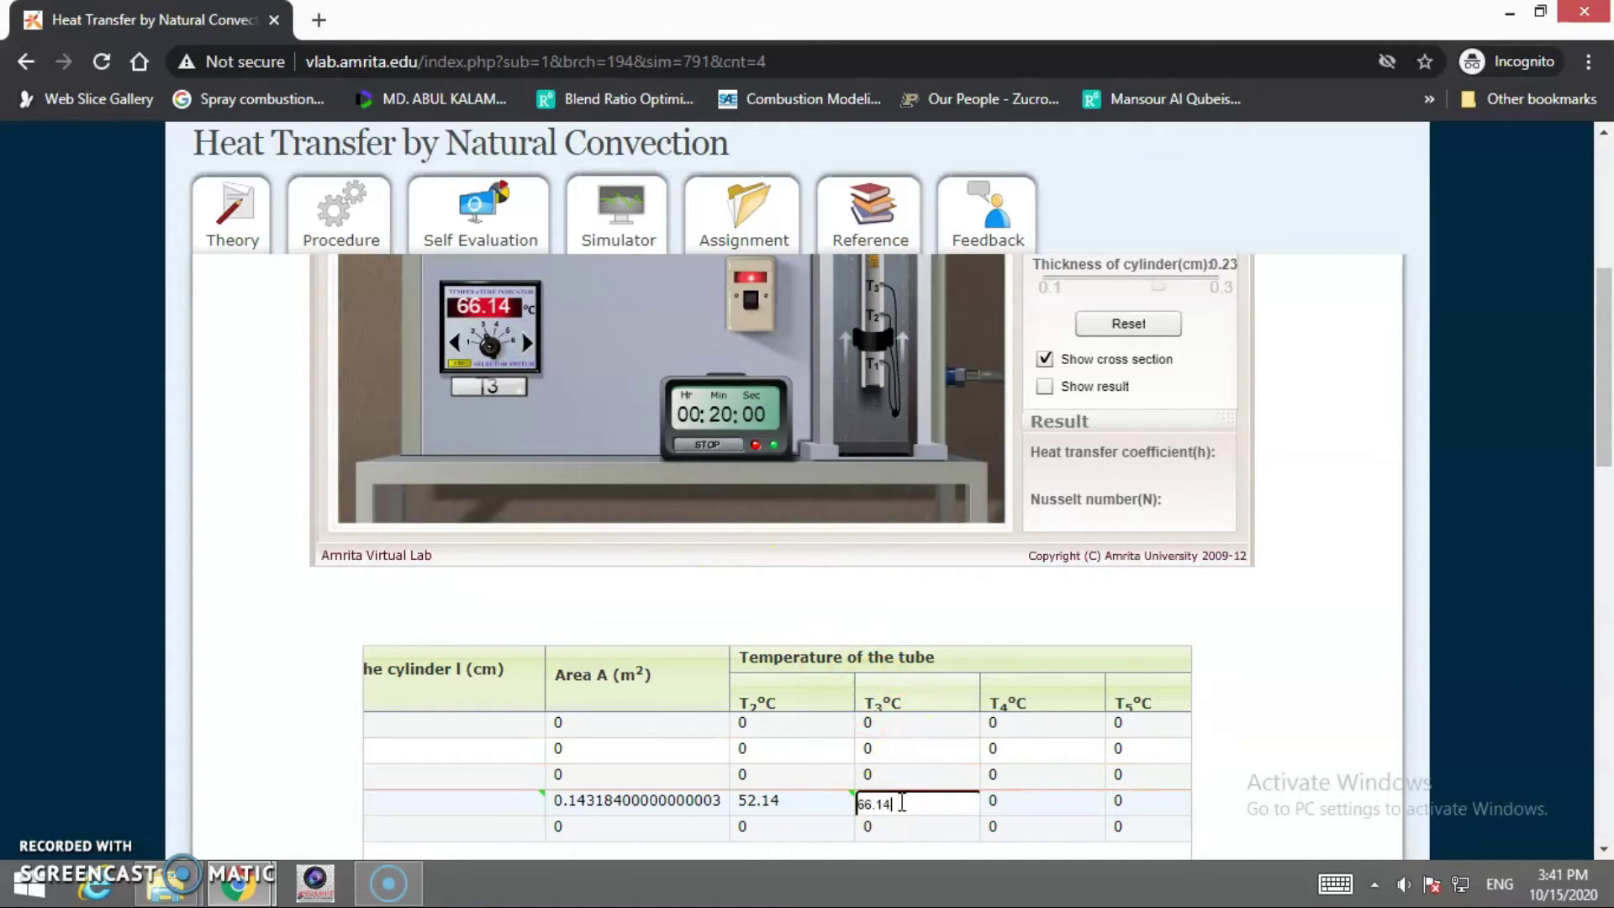
pyautogui.click(1029, 800)
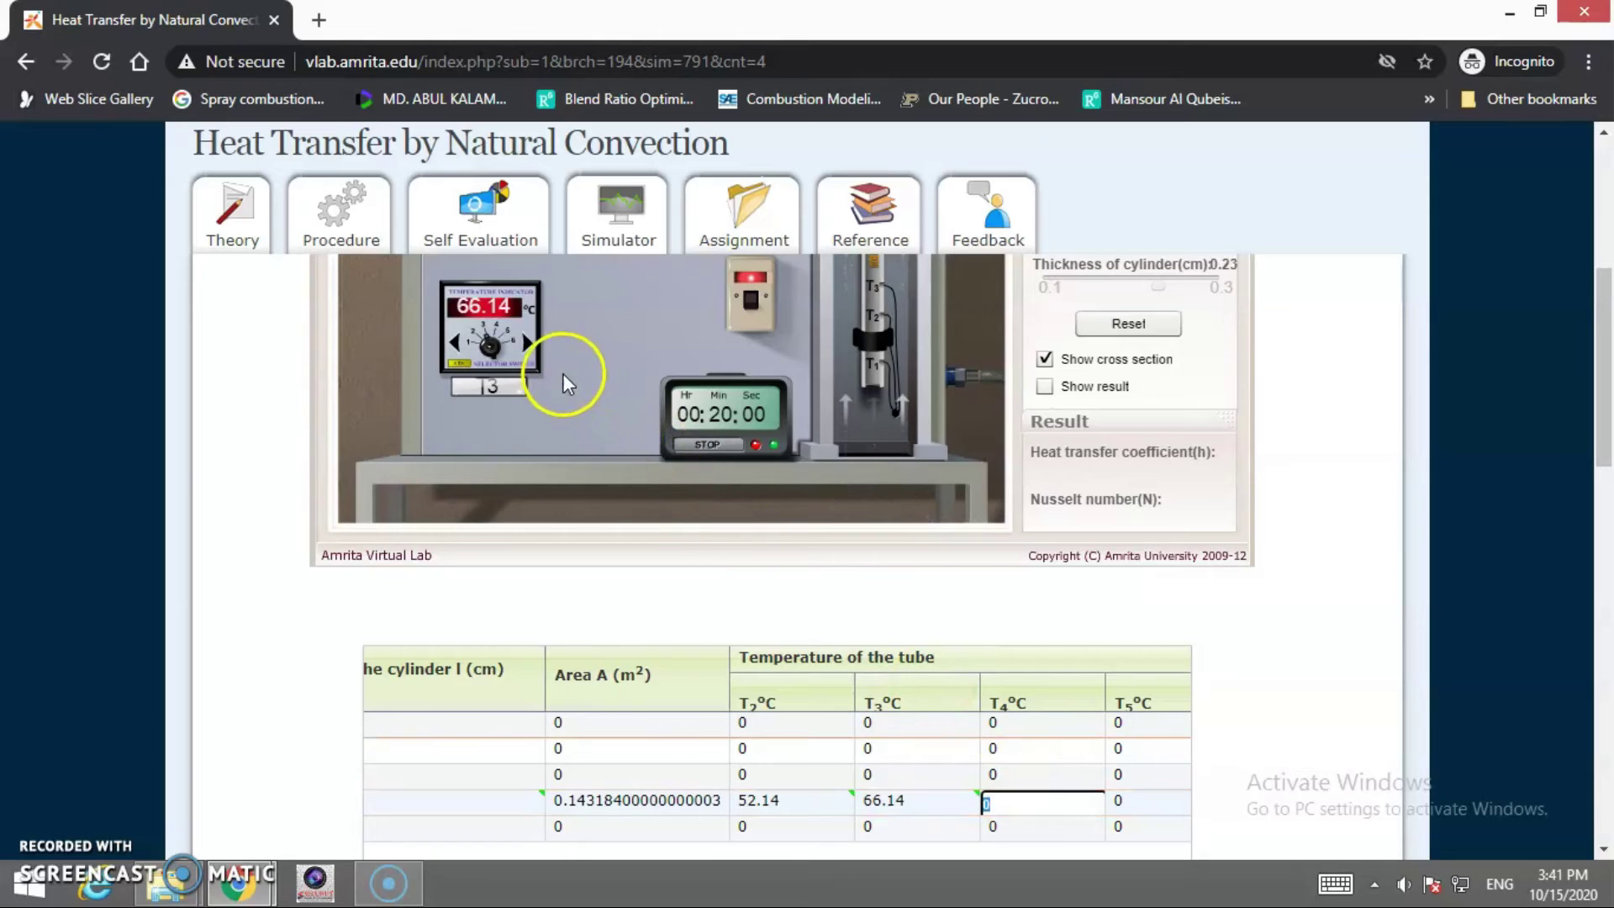
# Record T4 = 68.14 °C and T5 = 54.14 °C, switching the indicator to each sensor
pyautogui.click(529, 342)
pyautogui.click(1019, 803)
pyautogui.doubleClick(1018, 803)
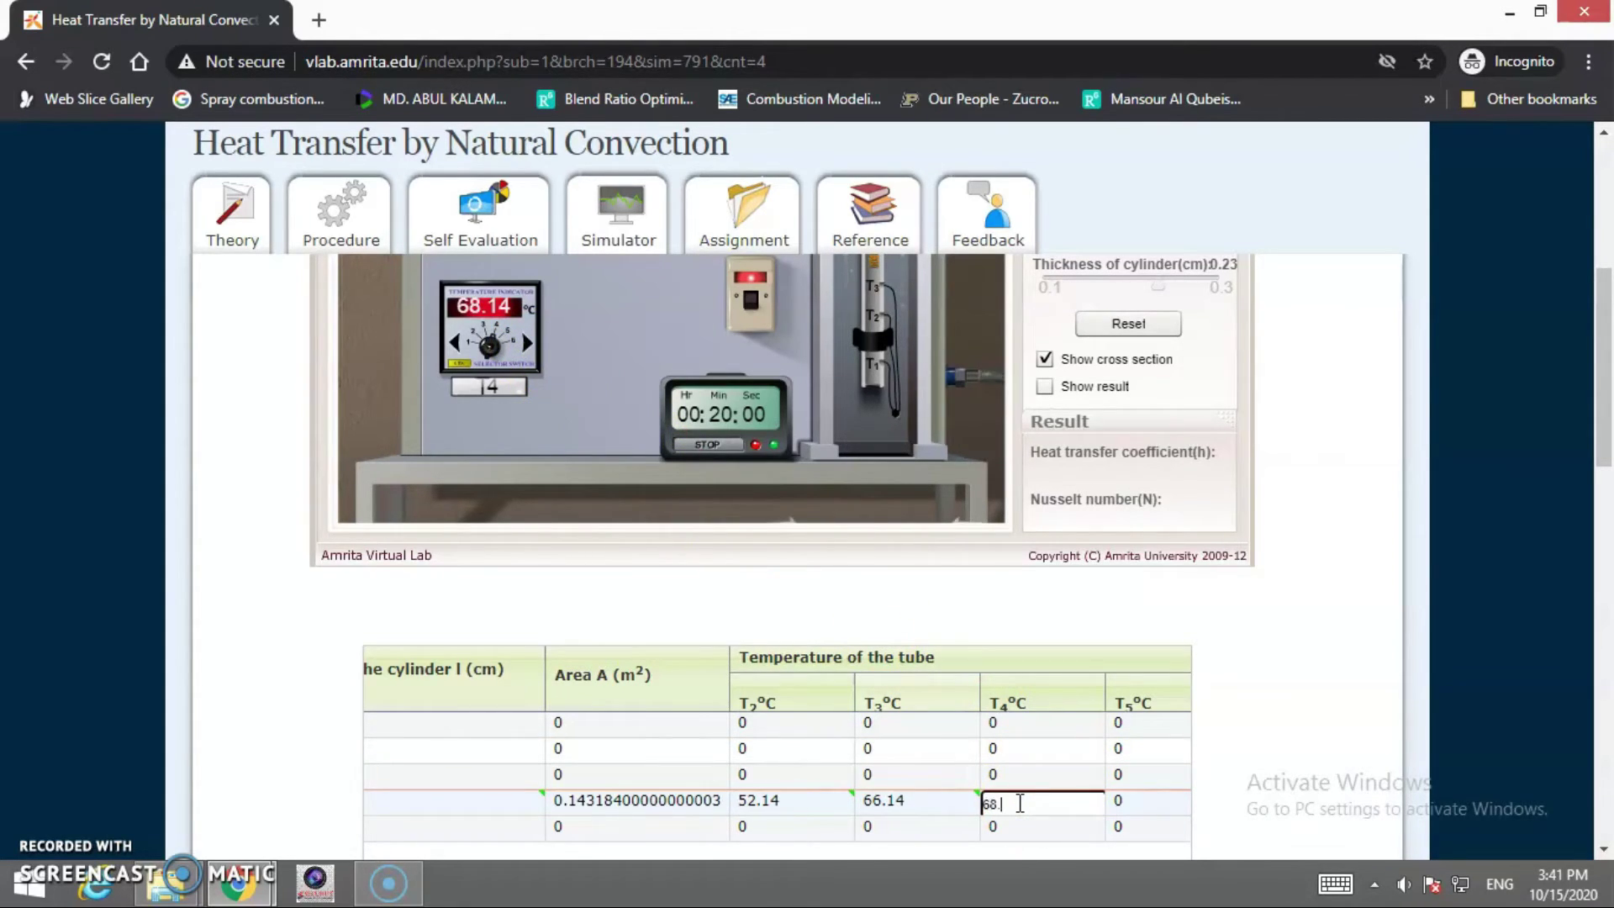
pyautogui.click(1130, 803)
pyautogui.click(530, 345)
pyautogui.click(1145, 800)
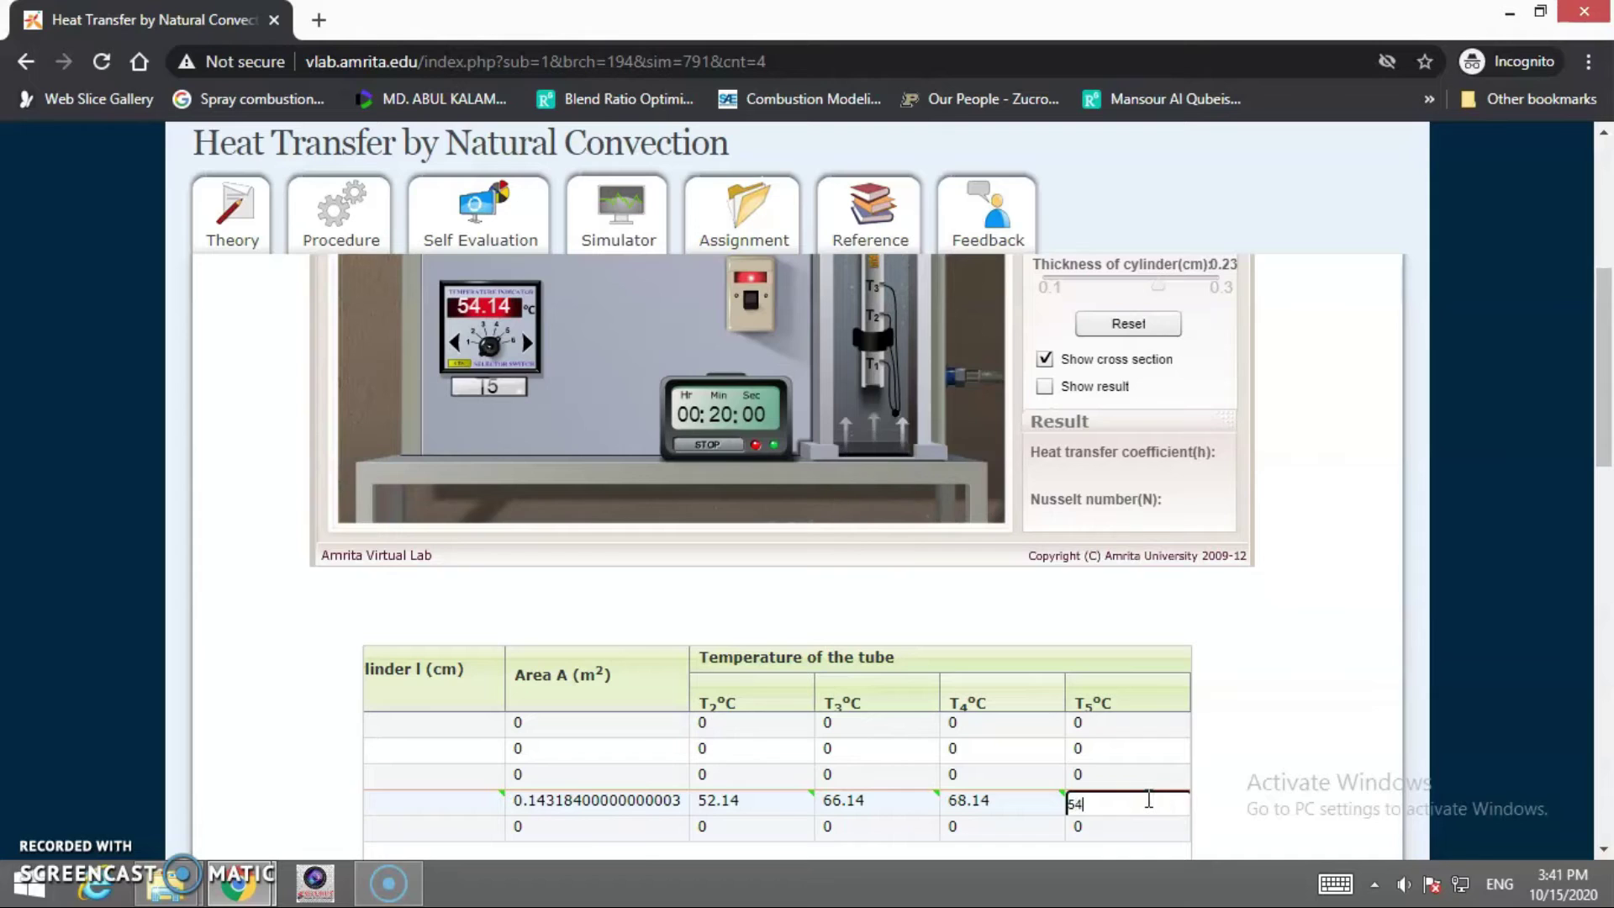
# Scroll the observation table right and start editing the Silver row's T1 cell
pyautogui.scroll(-2, 948, 706)
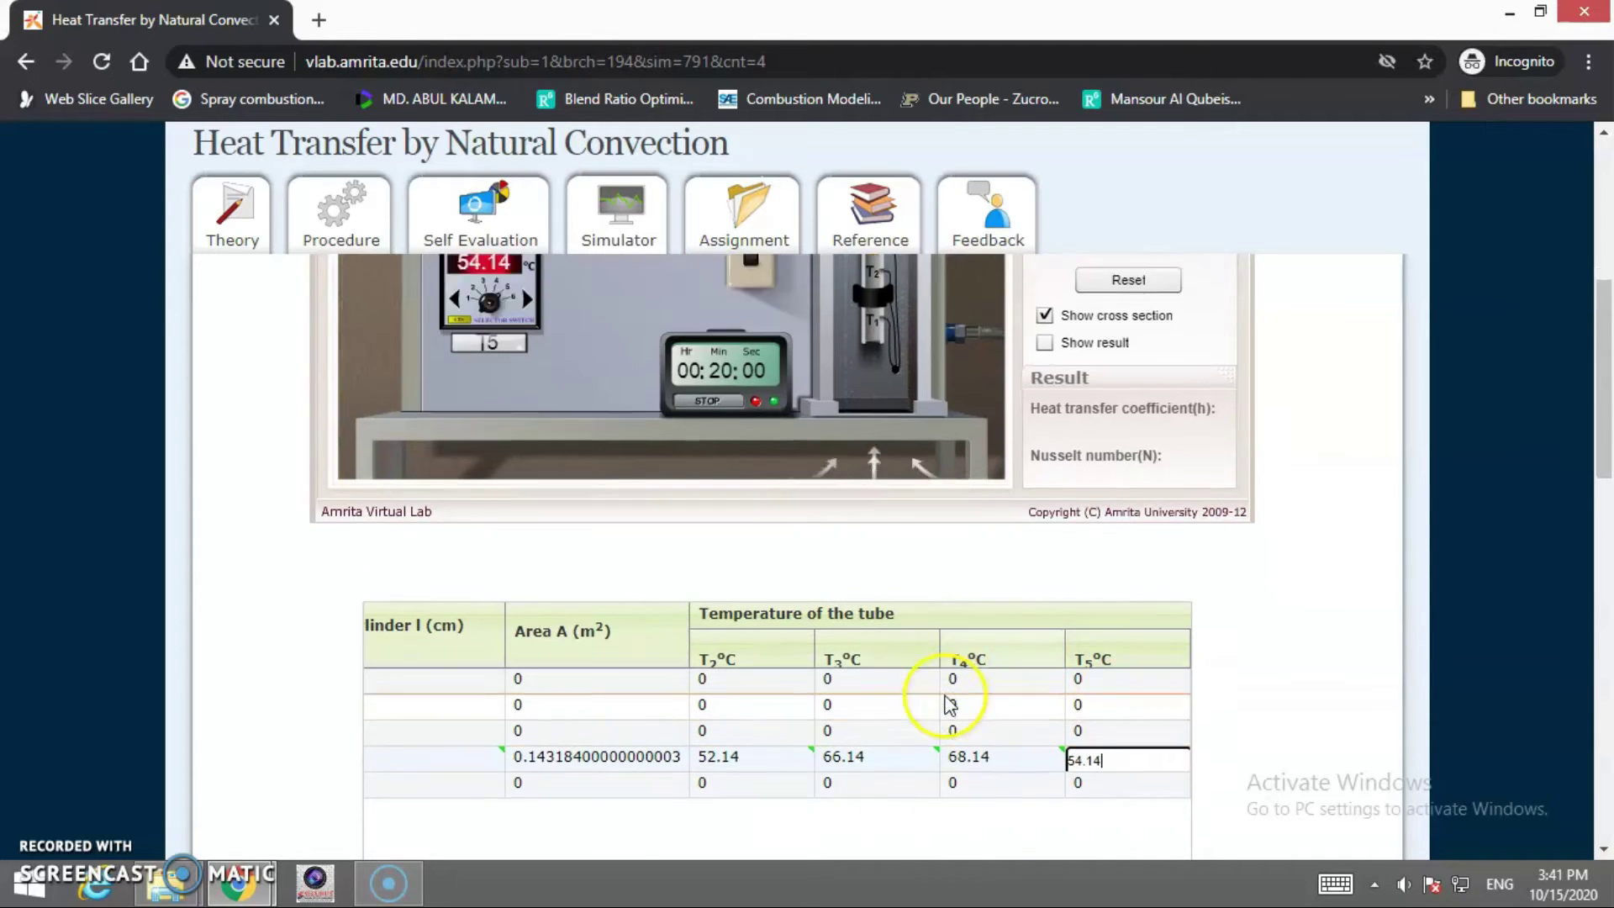
pyautogui.click(853, 841)
pyautogui.moveTo(853, 841); pyautogui.dragTo(993, 841)
pyautogui.doubleClick(910, 698)
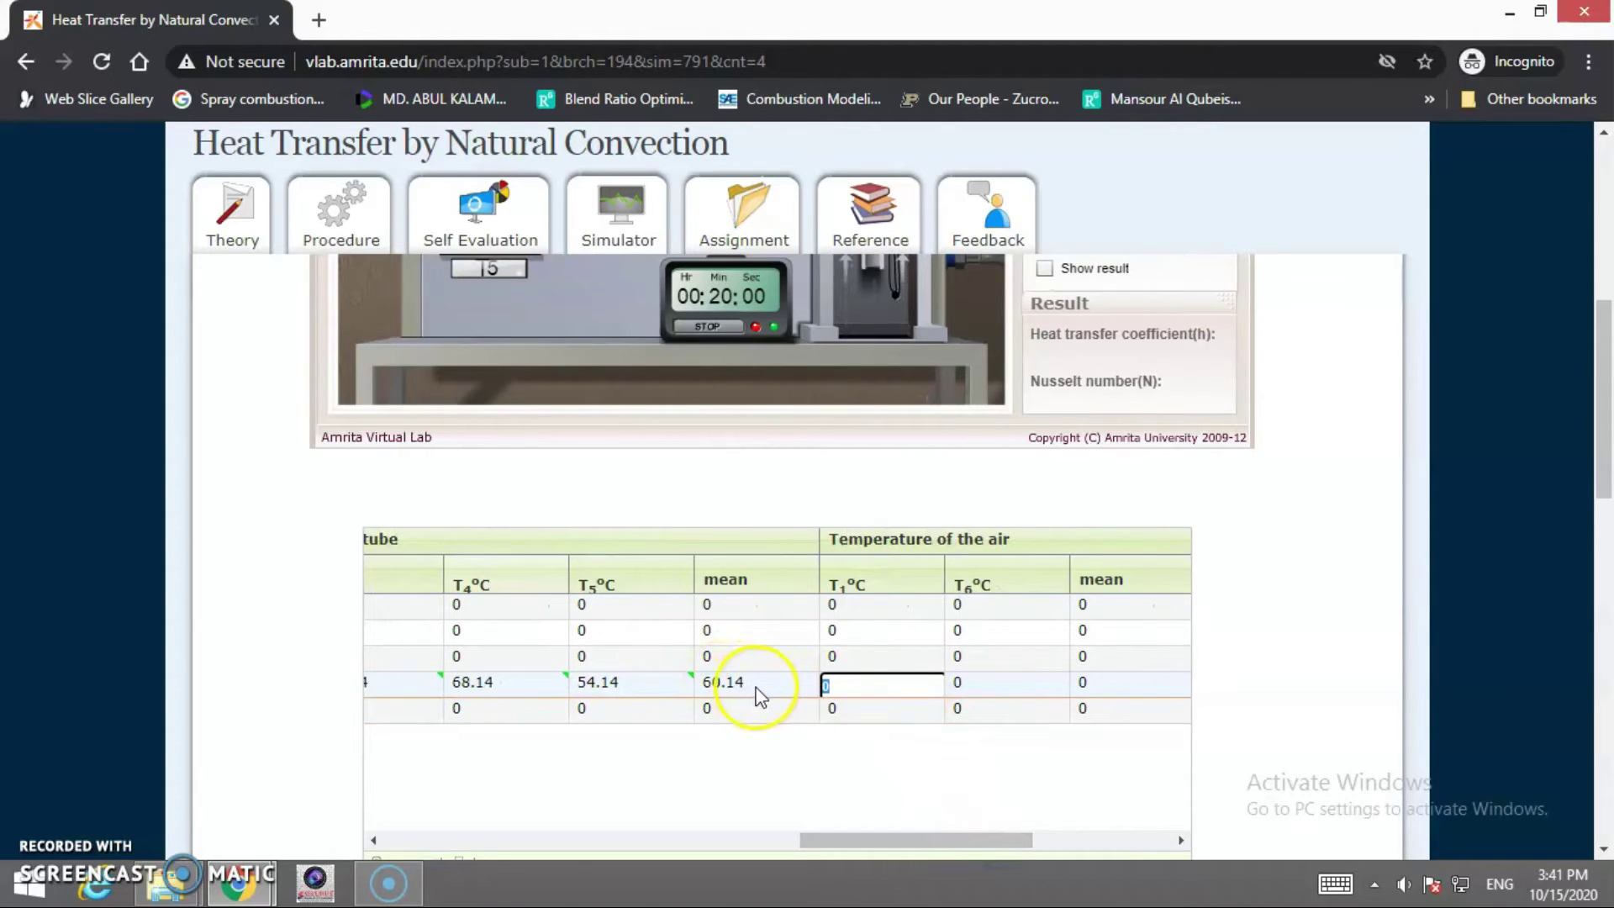
# Read sensor 1 and record 30 in the silver row's T1 cell
pyautogui.scroll(1, 1386, 681)
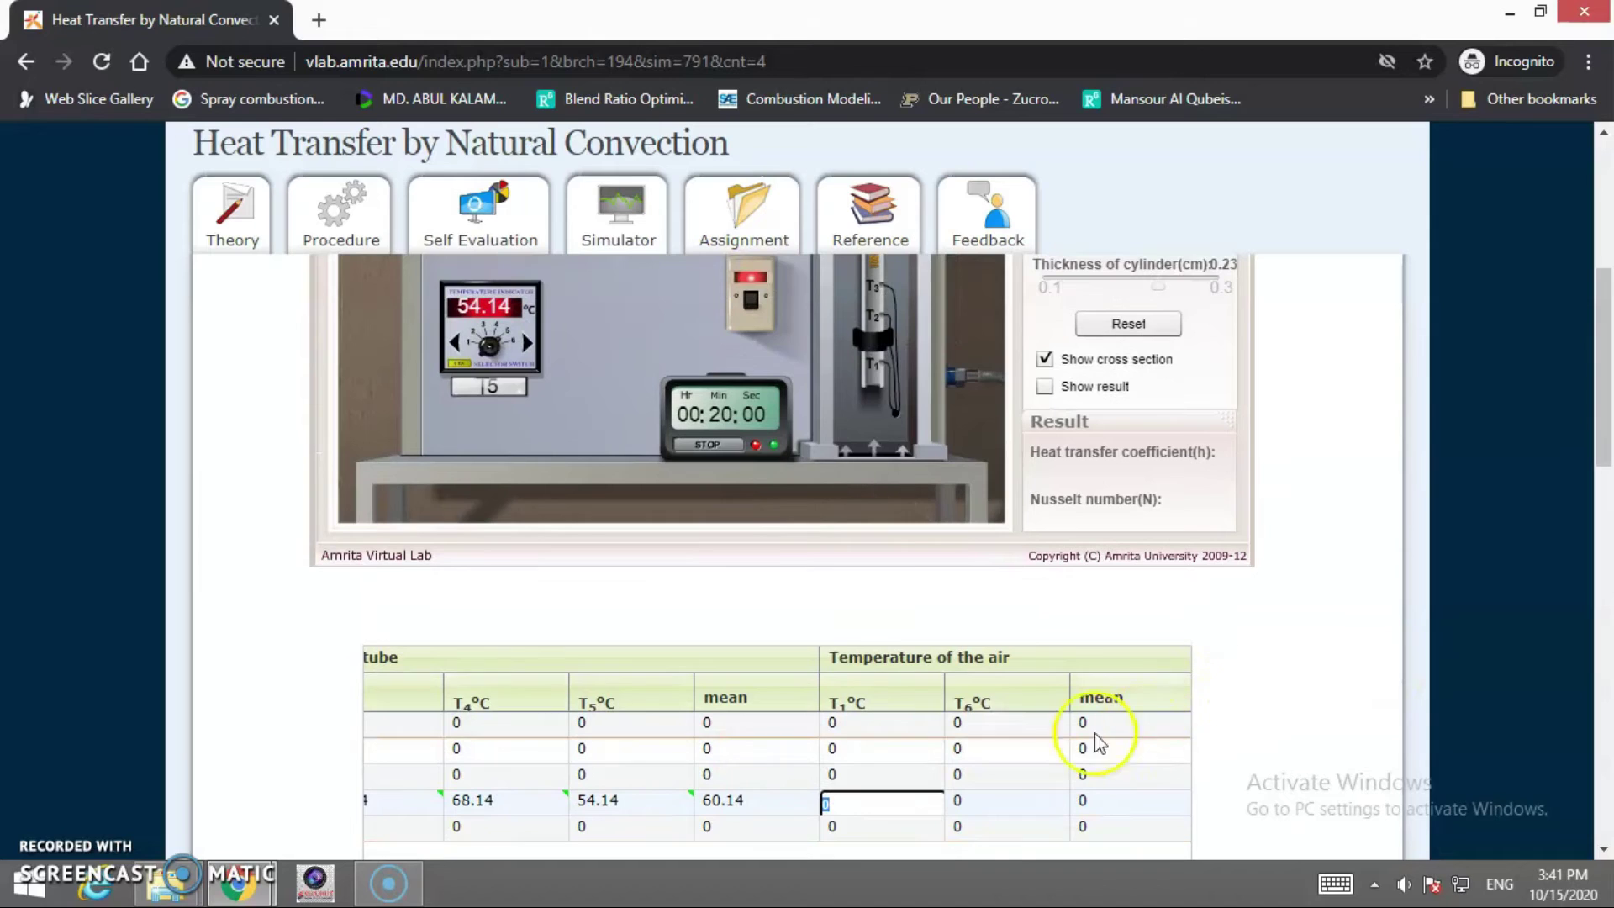
pyautogui.scroll(1, 950, 673)
pyautogui.click(460, 467)
pyautogui.click(461, 467)
pyautogui.click(461, 467)
pyautogui.click(458, 471)
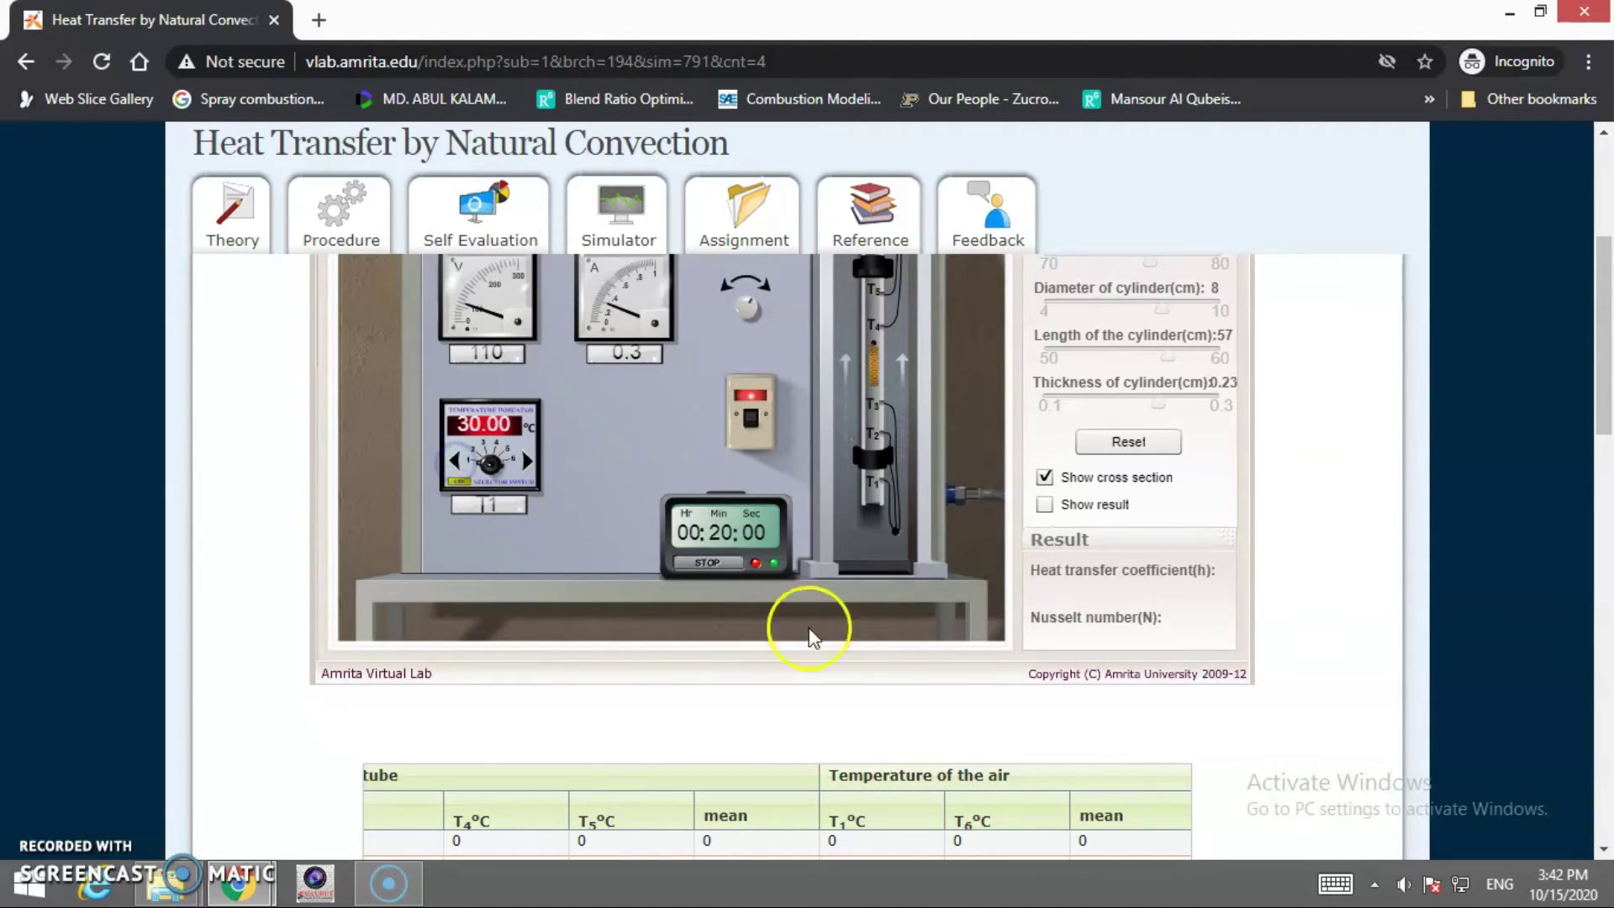
pyautogui.scroll(-1, 814, 634)
pyautogui.click(878, 804)
pyautogui.doubleClick(878, 803)
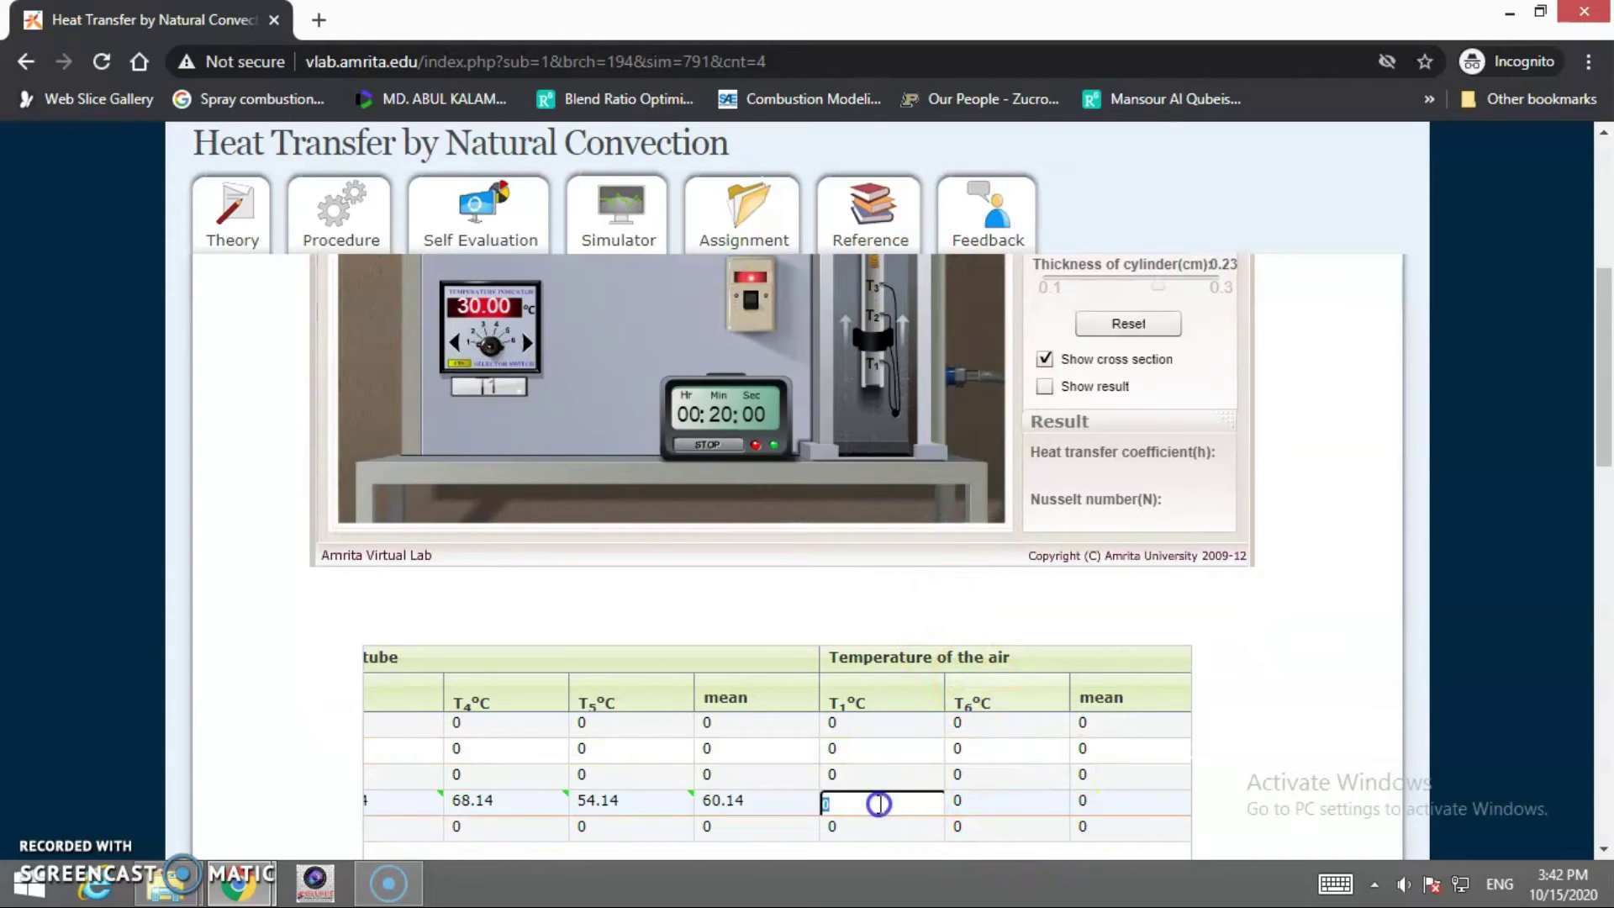
pyautogui.click(994, 804)
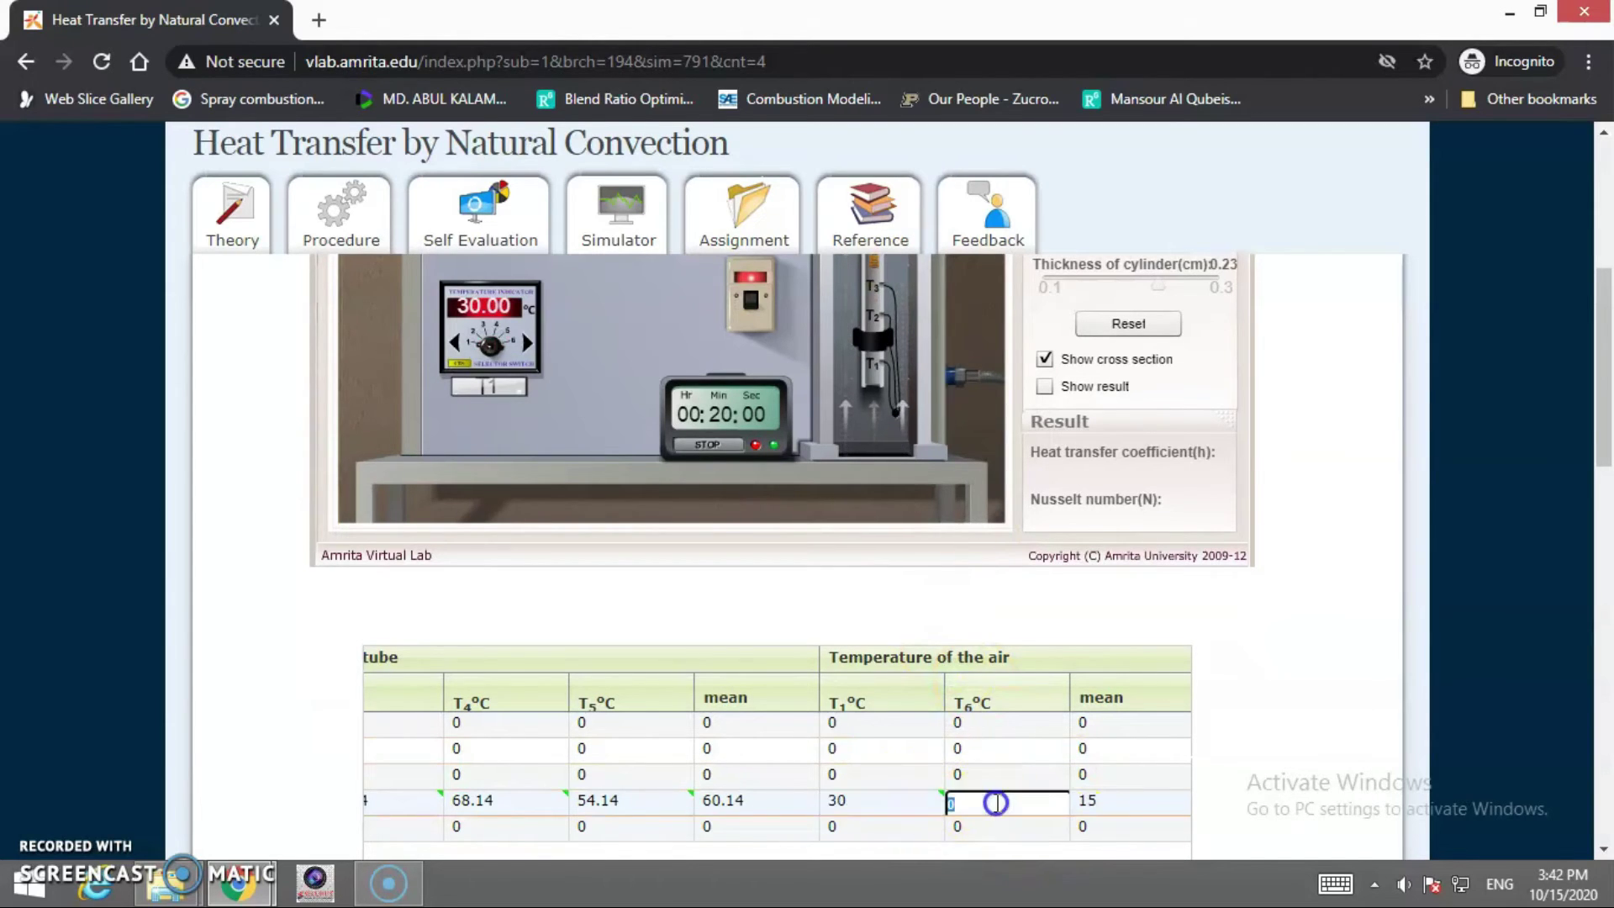
# Read sensor 6 and record 36 in the silver row's T6 cell, giving an air mean of 33
pyautogui.click(524, 342)
pyautogui.click(527, 343)
pyautogui.click(527, 343)
pyautogui.click(528, 344)
pyautogui.click(530, 345)
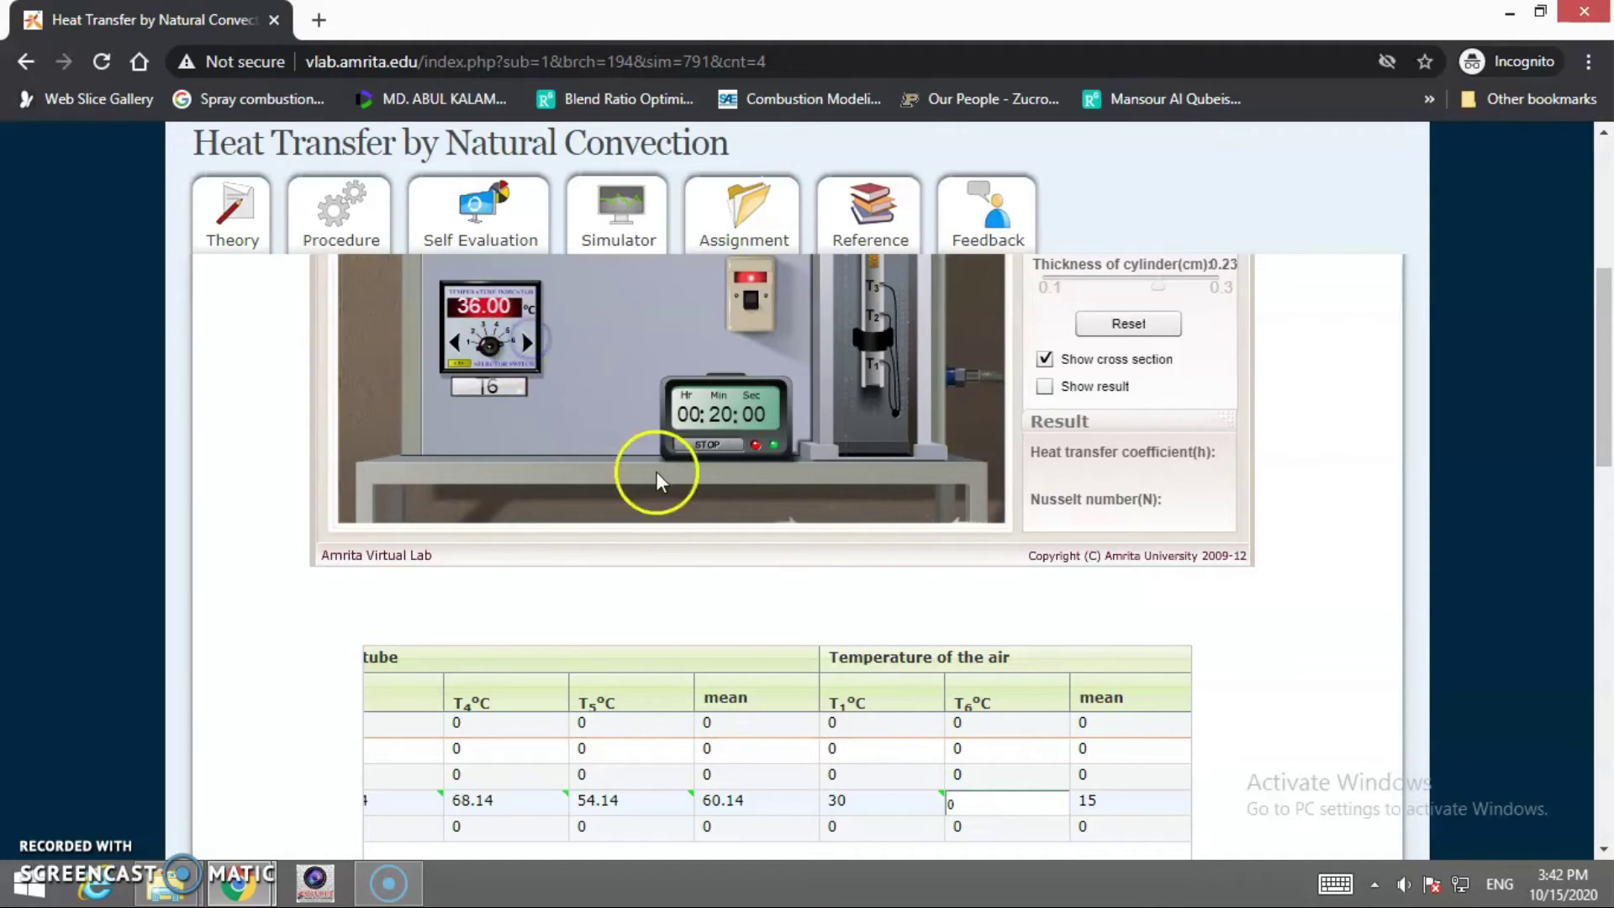
pyautogui.click(1013, 797)
pyautogui.doubleClick(1013, 795)
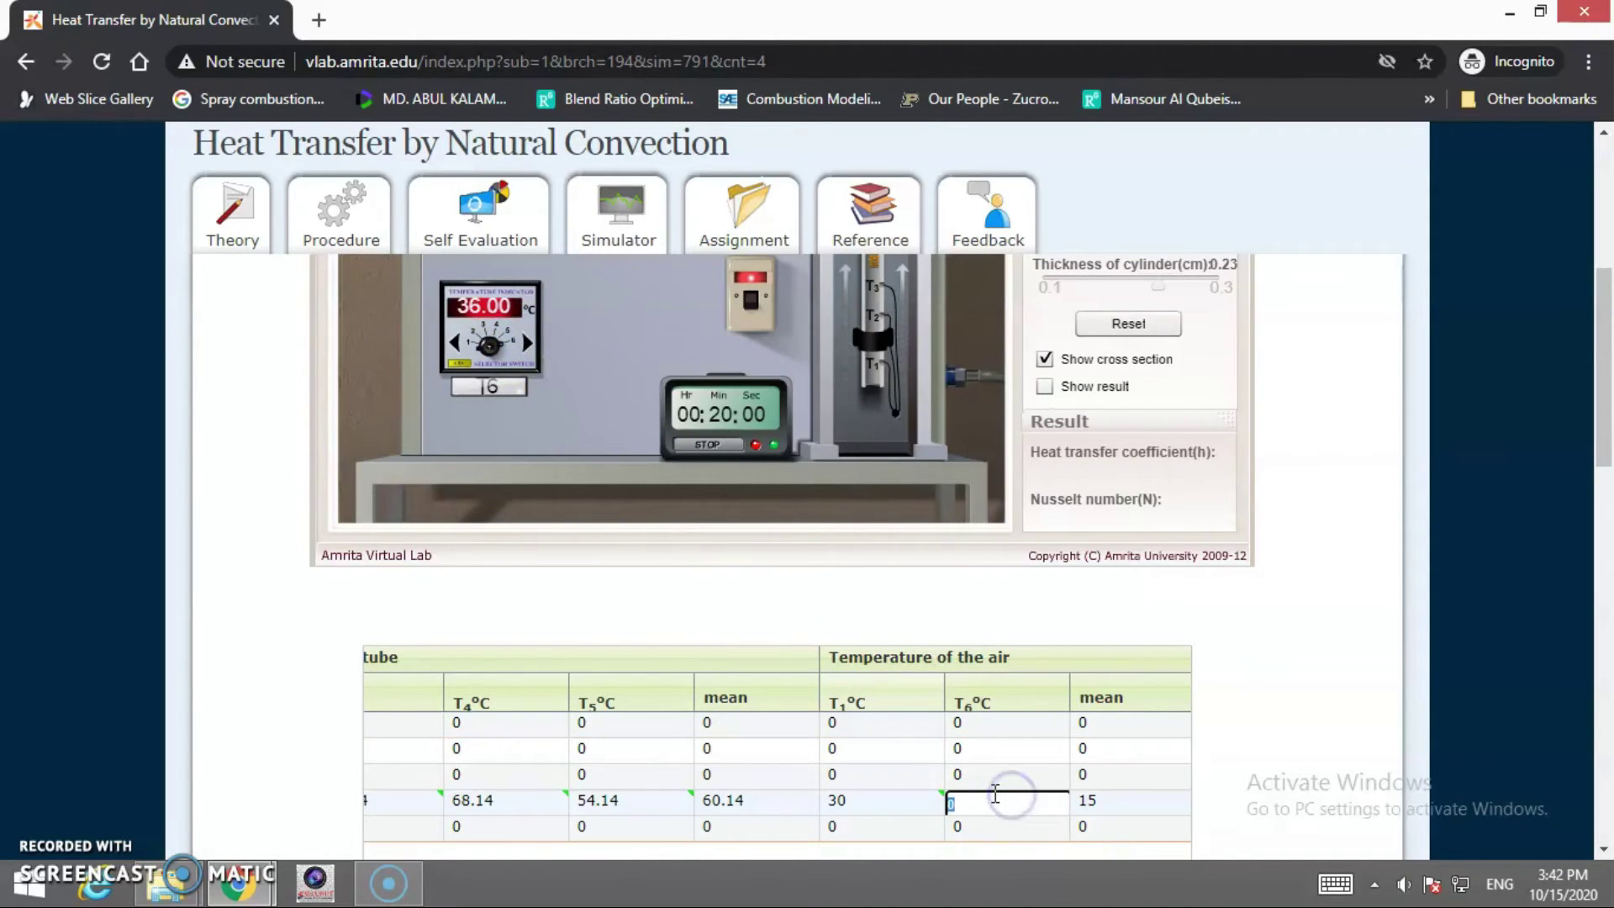
pyautogui.write('36')
pyautogui.click(1118, 800)
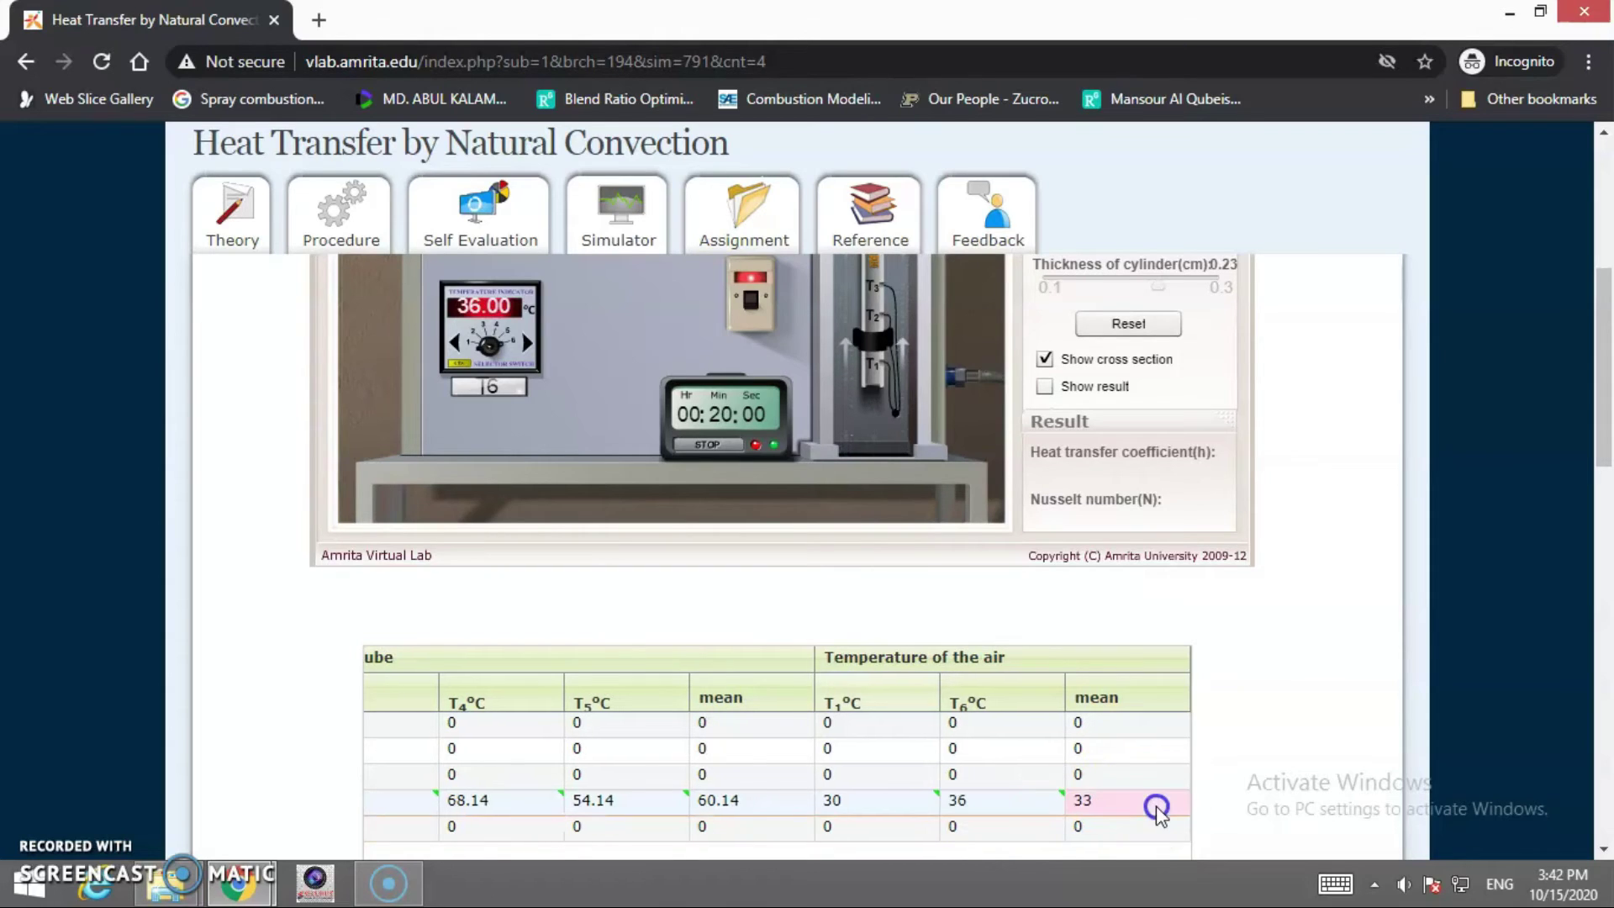
# Scroll the worksheet to the silver row's h (about 8.49) and Nusselt number (about 201.68)
pyautogui.moveTo(1603, 432); pyautogui.dragTo(1603, 473)
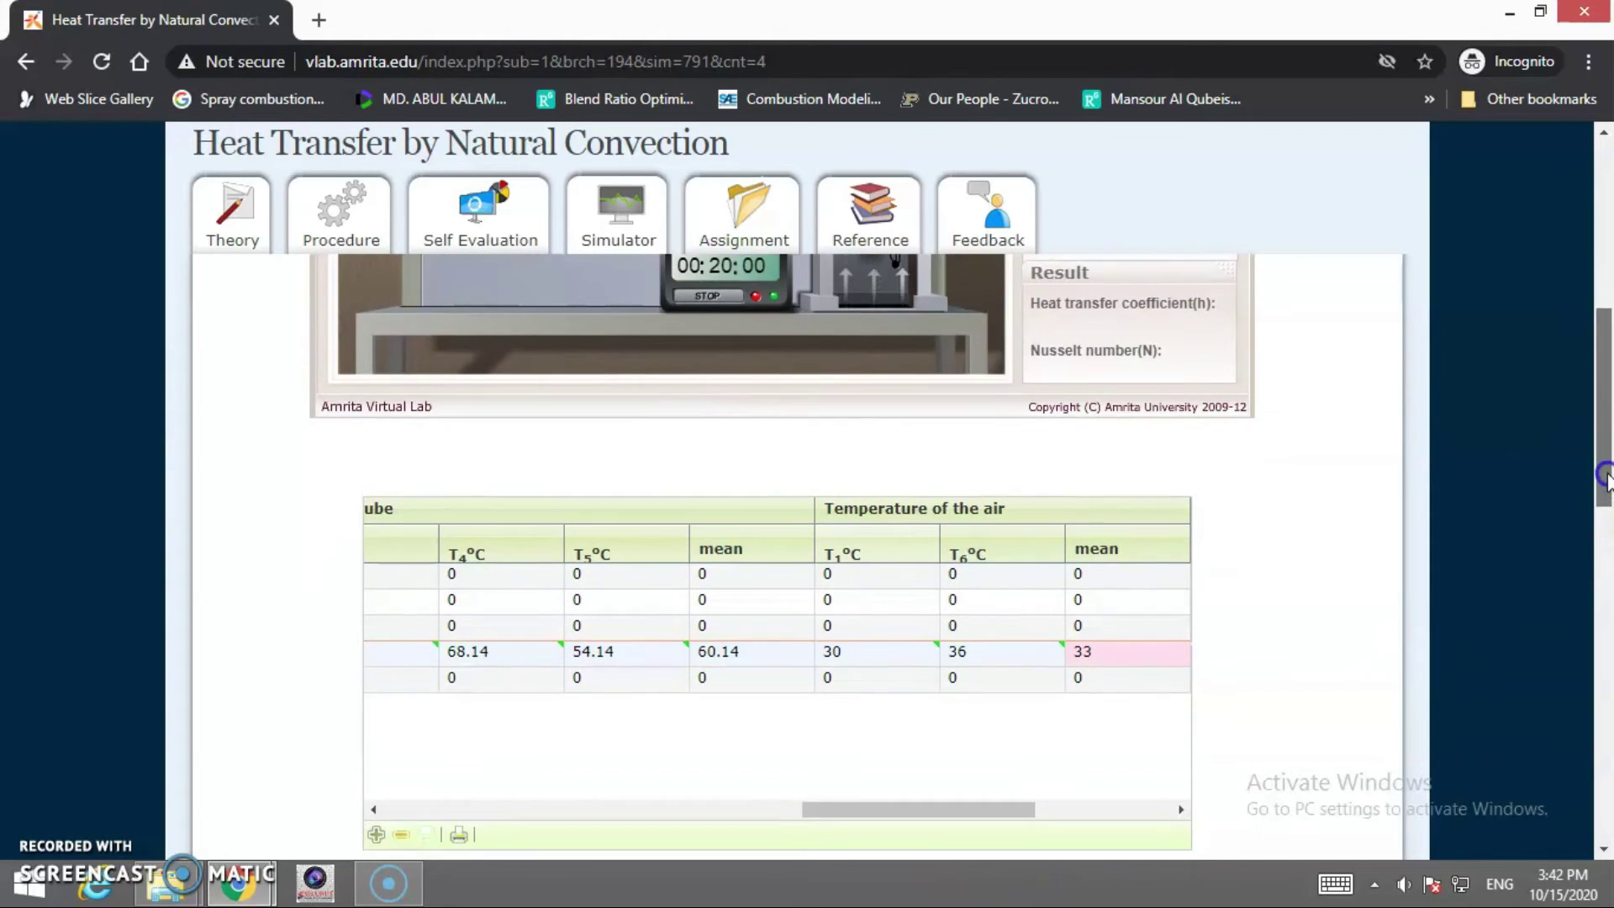
pyautogui.moveTo(997, 812); pyautogui.dragTo(1133, 812)
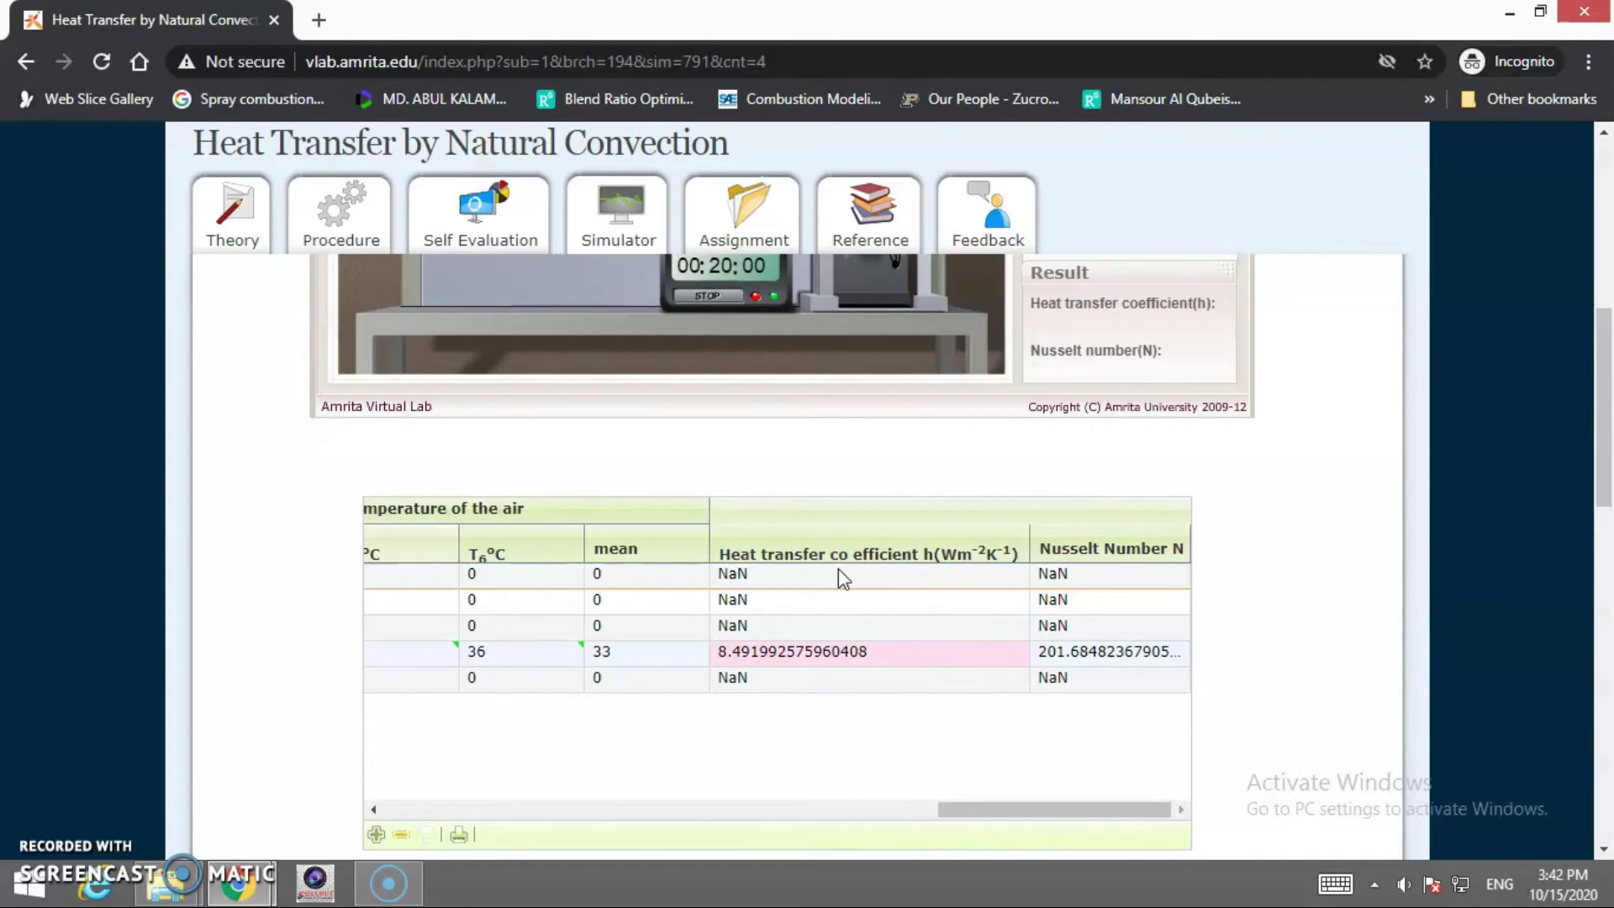
pyautogui.click(772, 570)
pyautogui.click(900, 660)
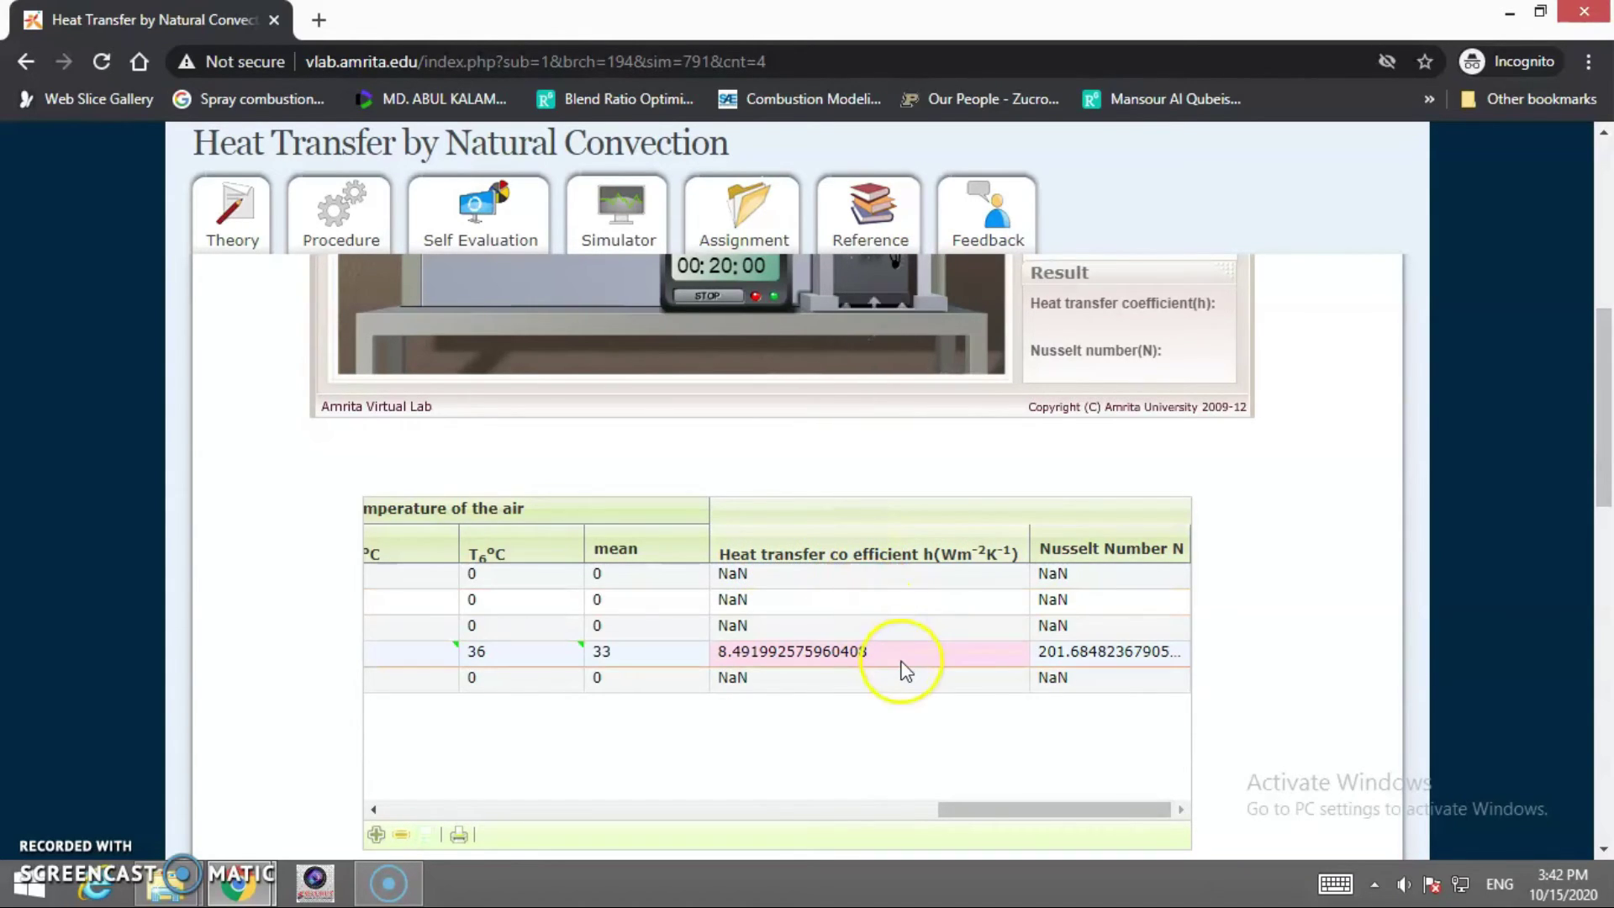
pyautogui.click(755, 677)
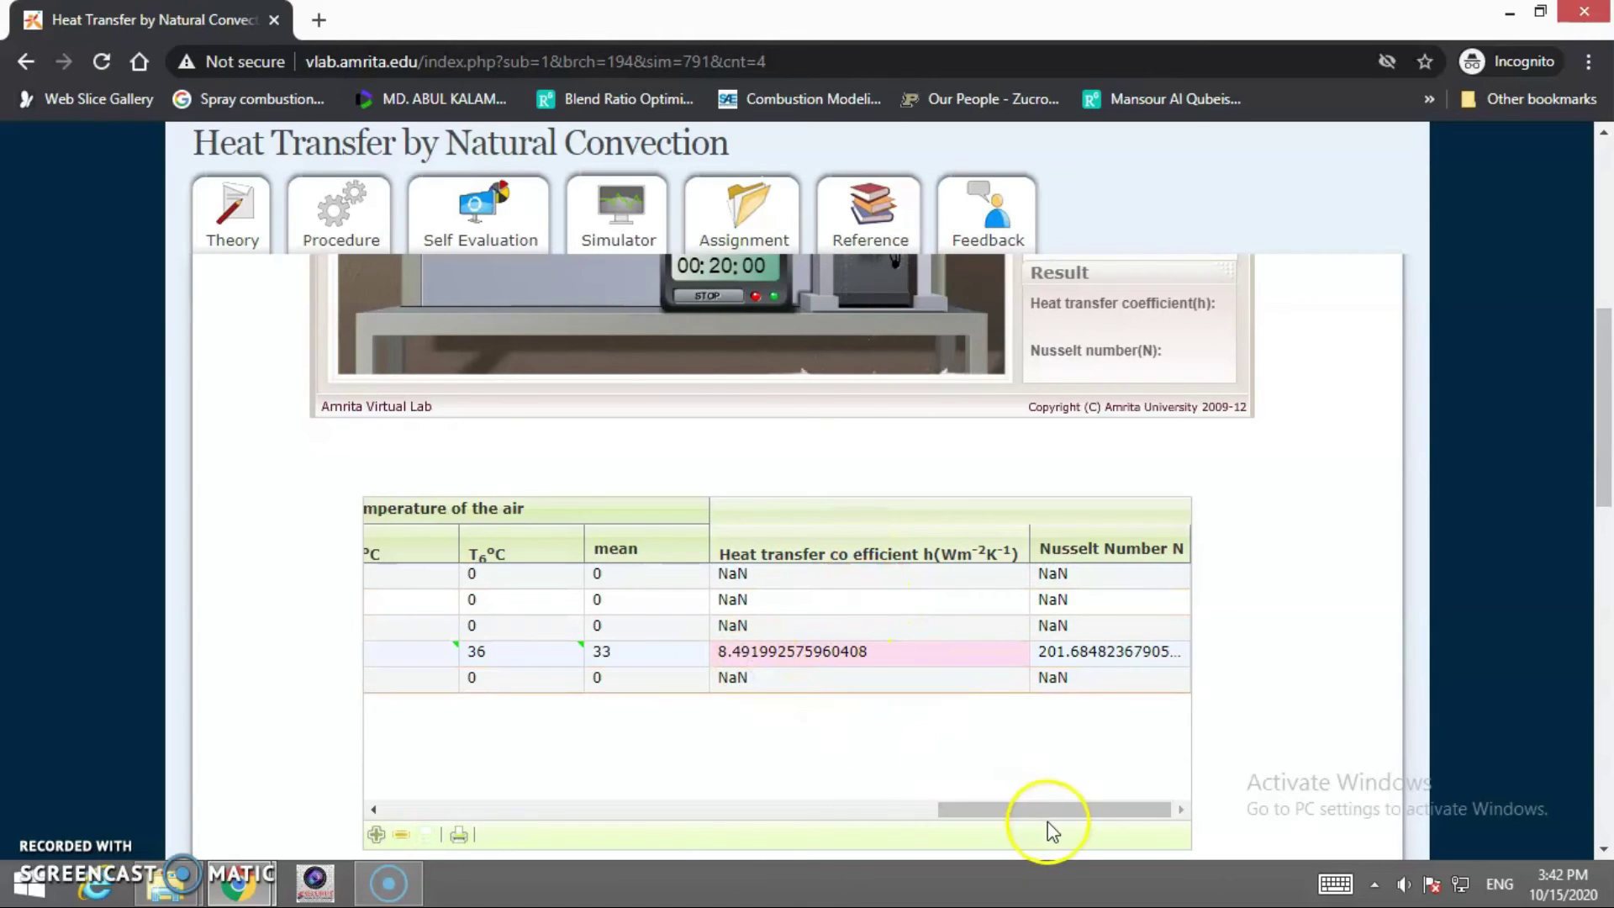
pyautogui.click(1110, 660)
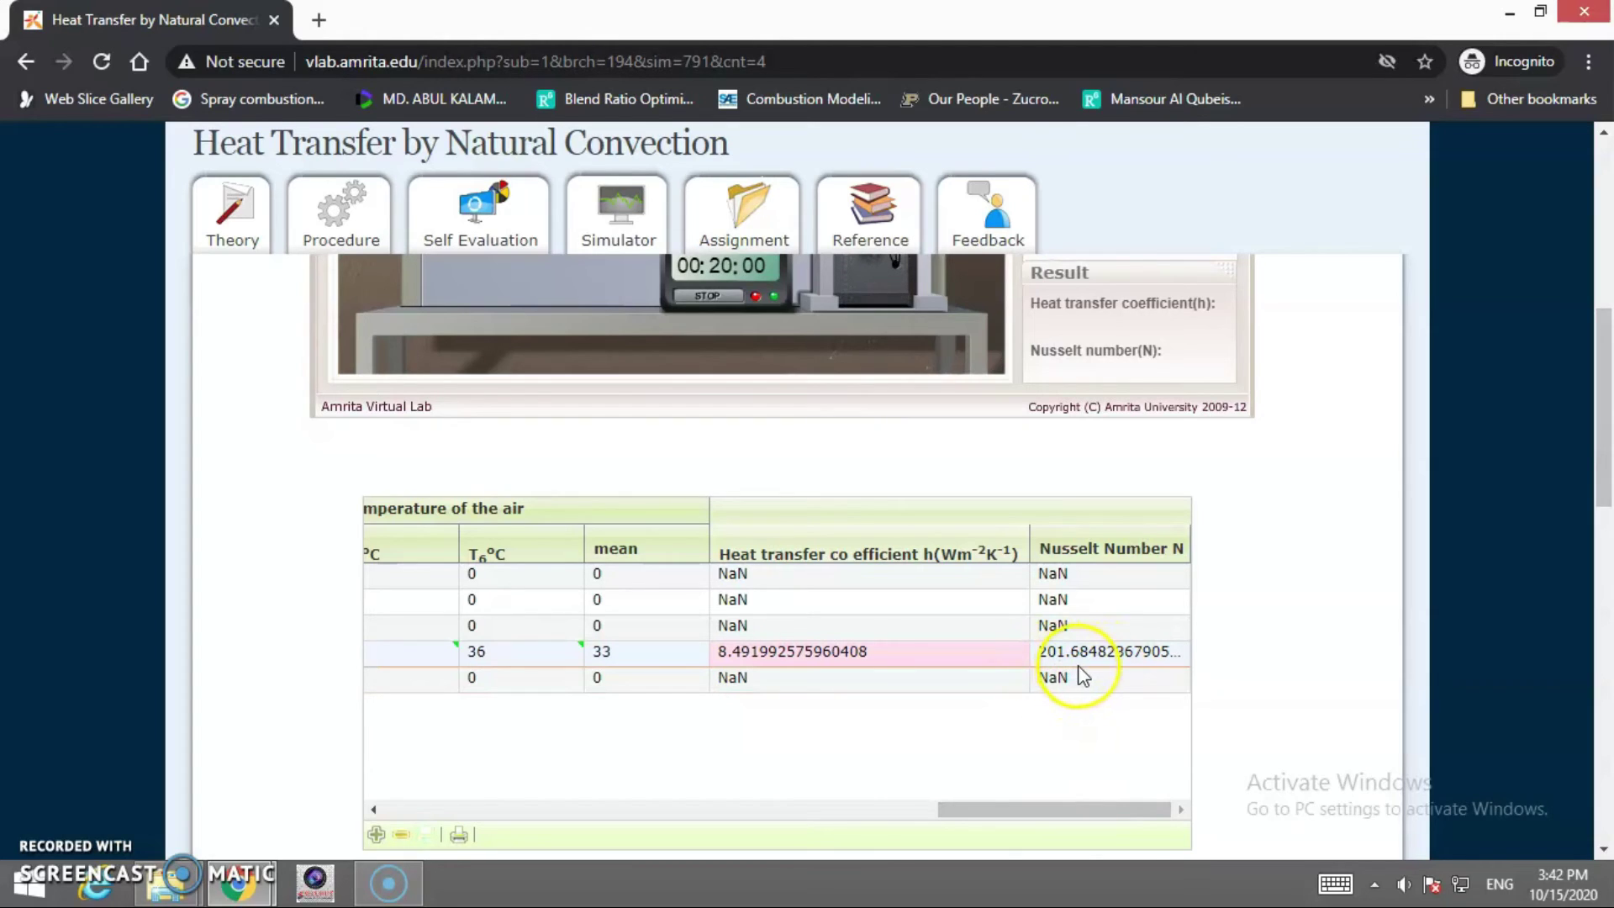
pyautogui.scroll(1, 1345, 681)
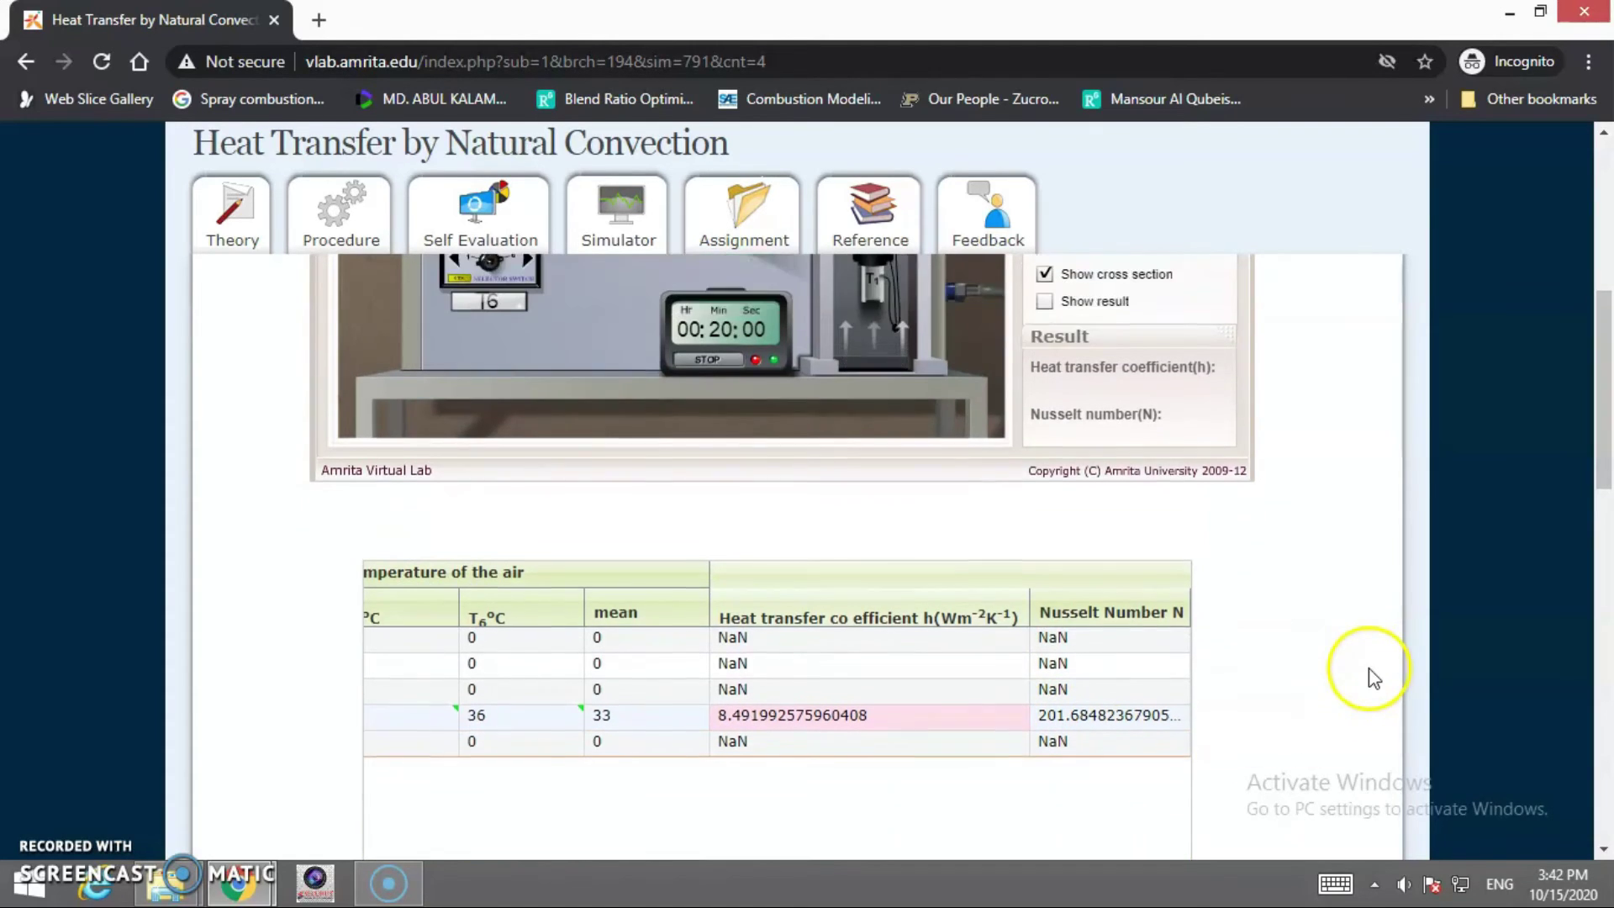
# Tick Show result to display h = 8.49256 W/m²K and Nusselt number 201.69833
pyautogui.click(1064, 357)
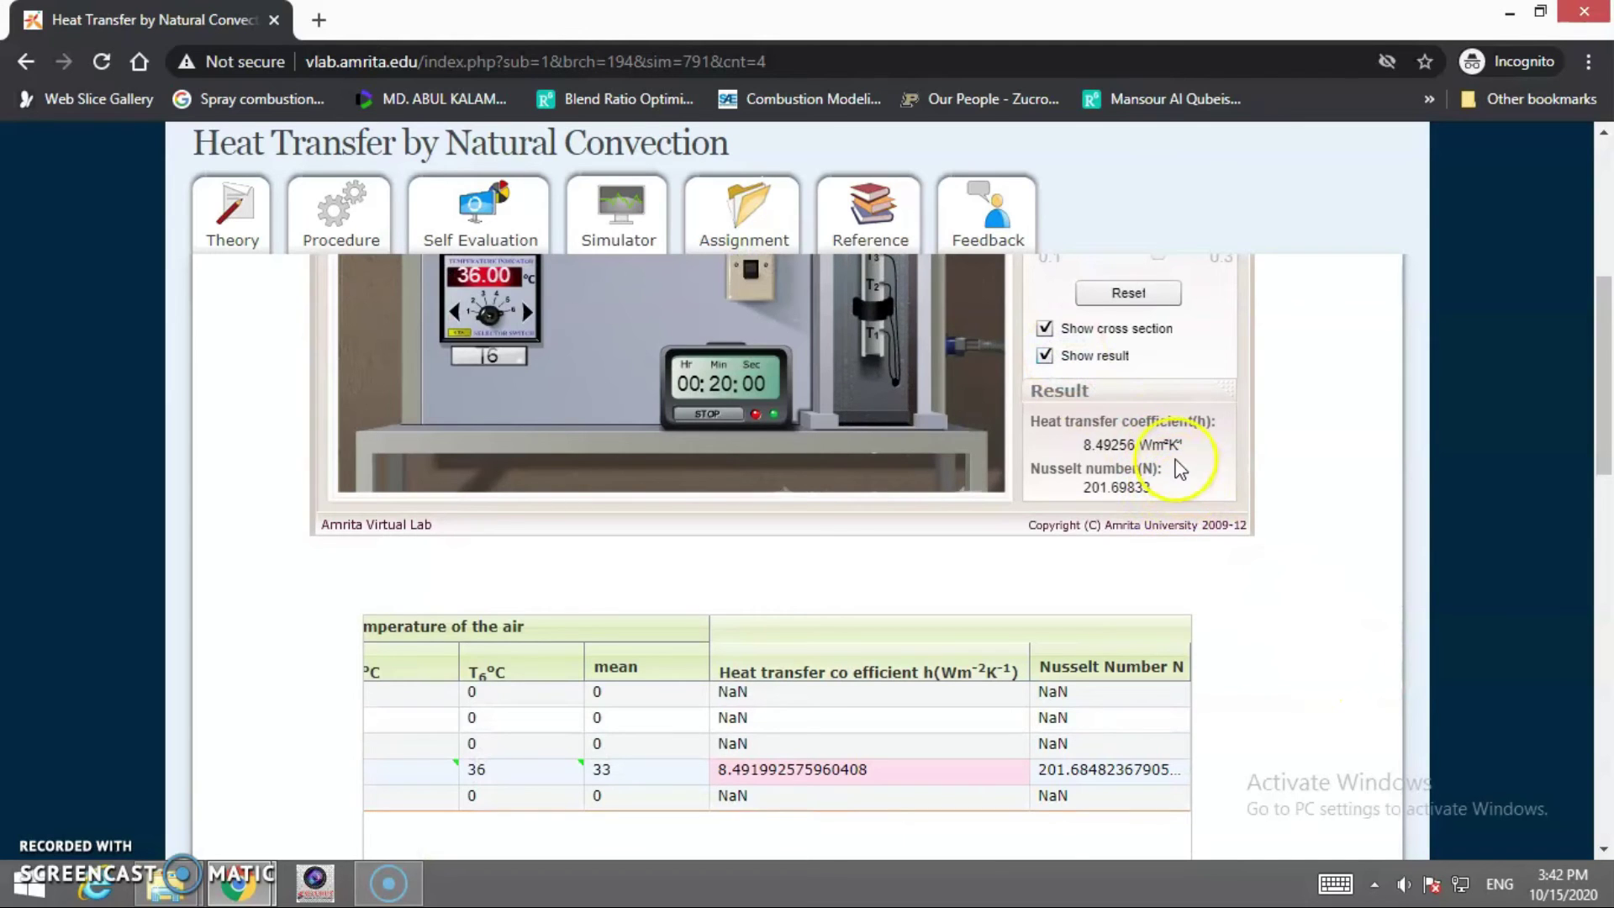
pyautogui.scroll(5, 1313, 638)
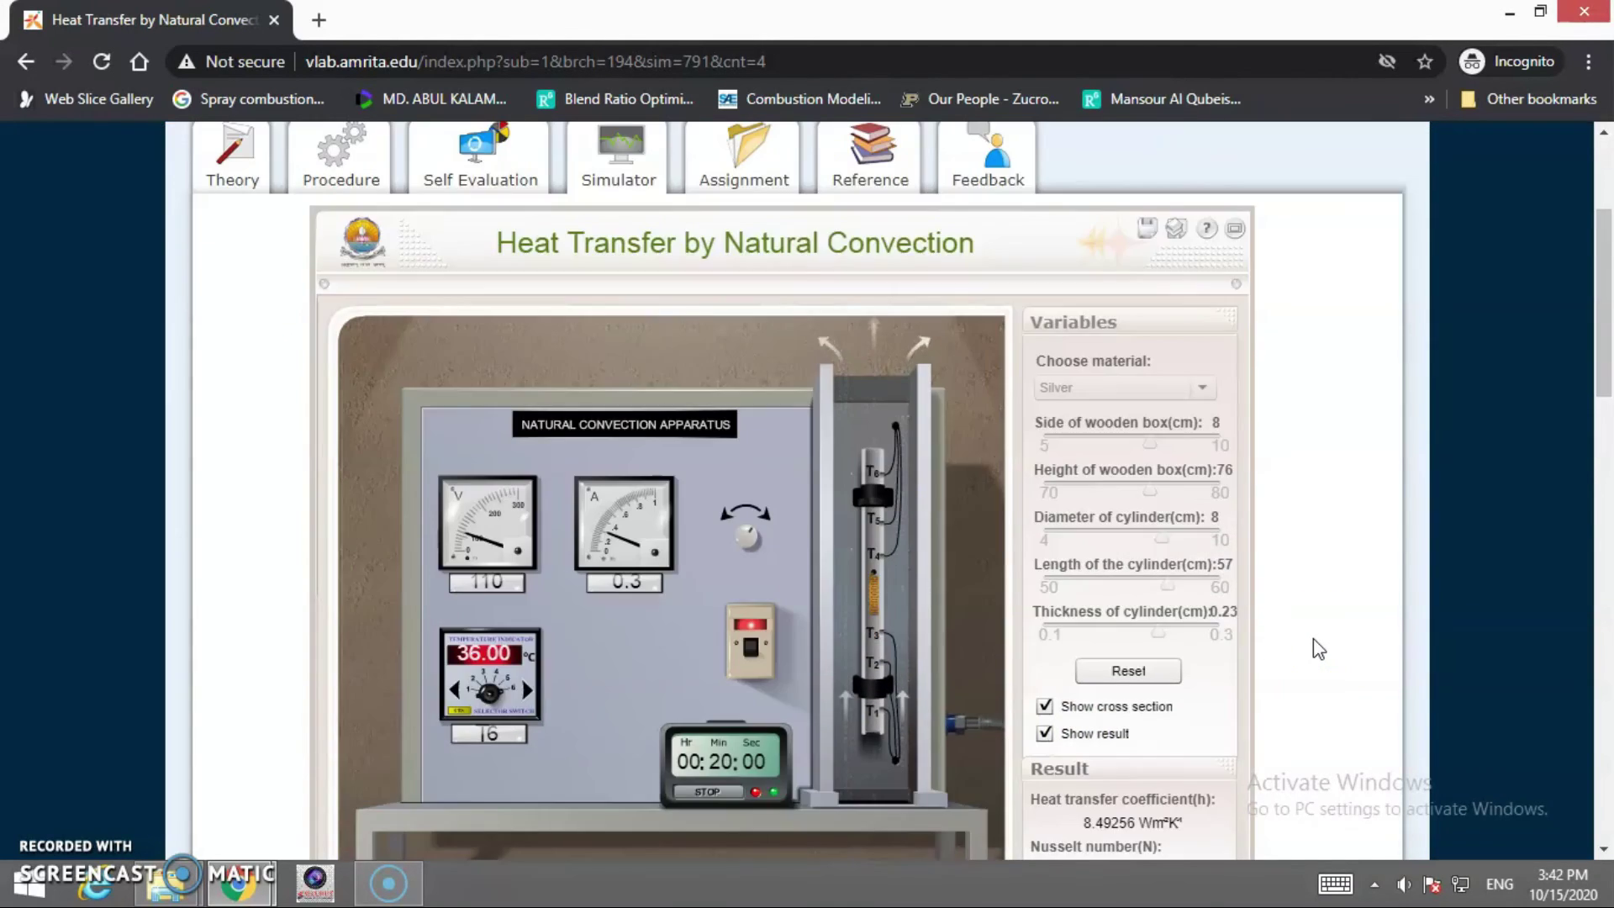
pyautogui.scroll(-3, 1313, 638)
pyautogui.scroll(3, 1313, 638)
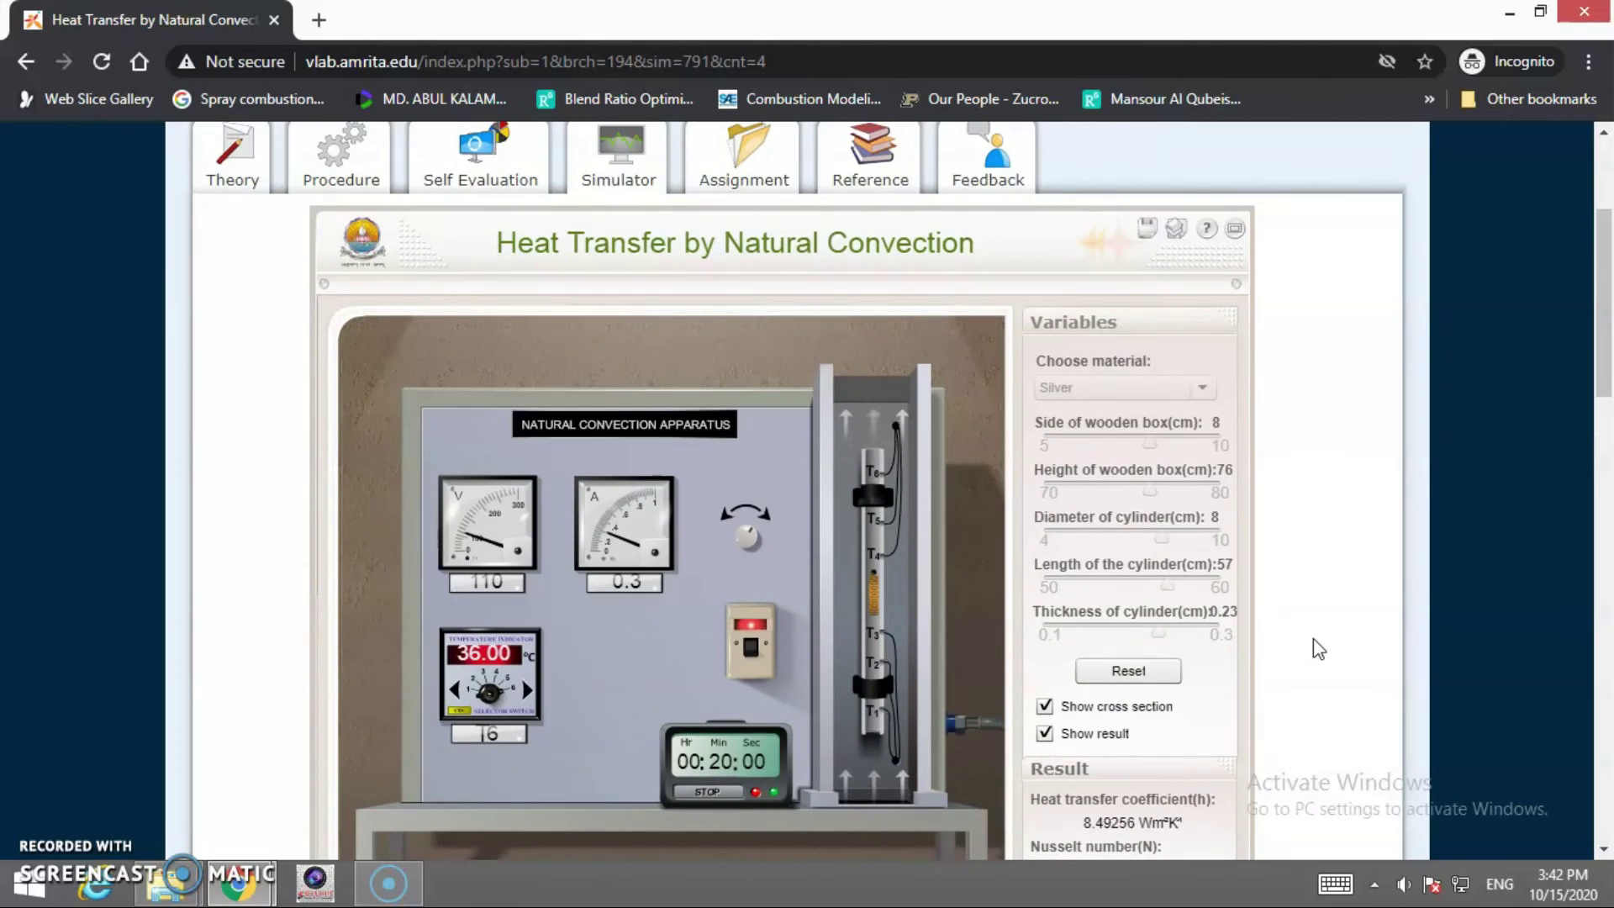
pyautogui.click(1176, 585)
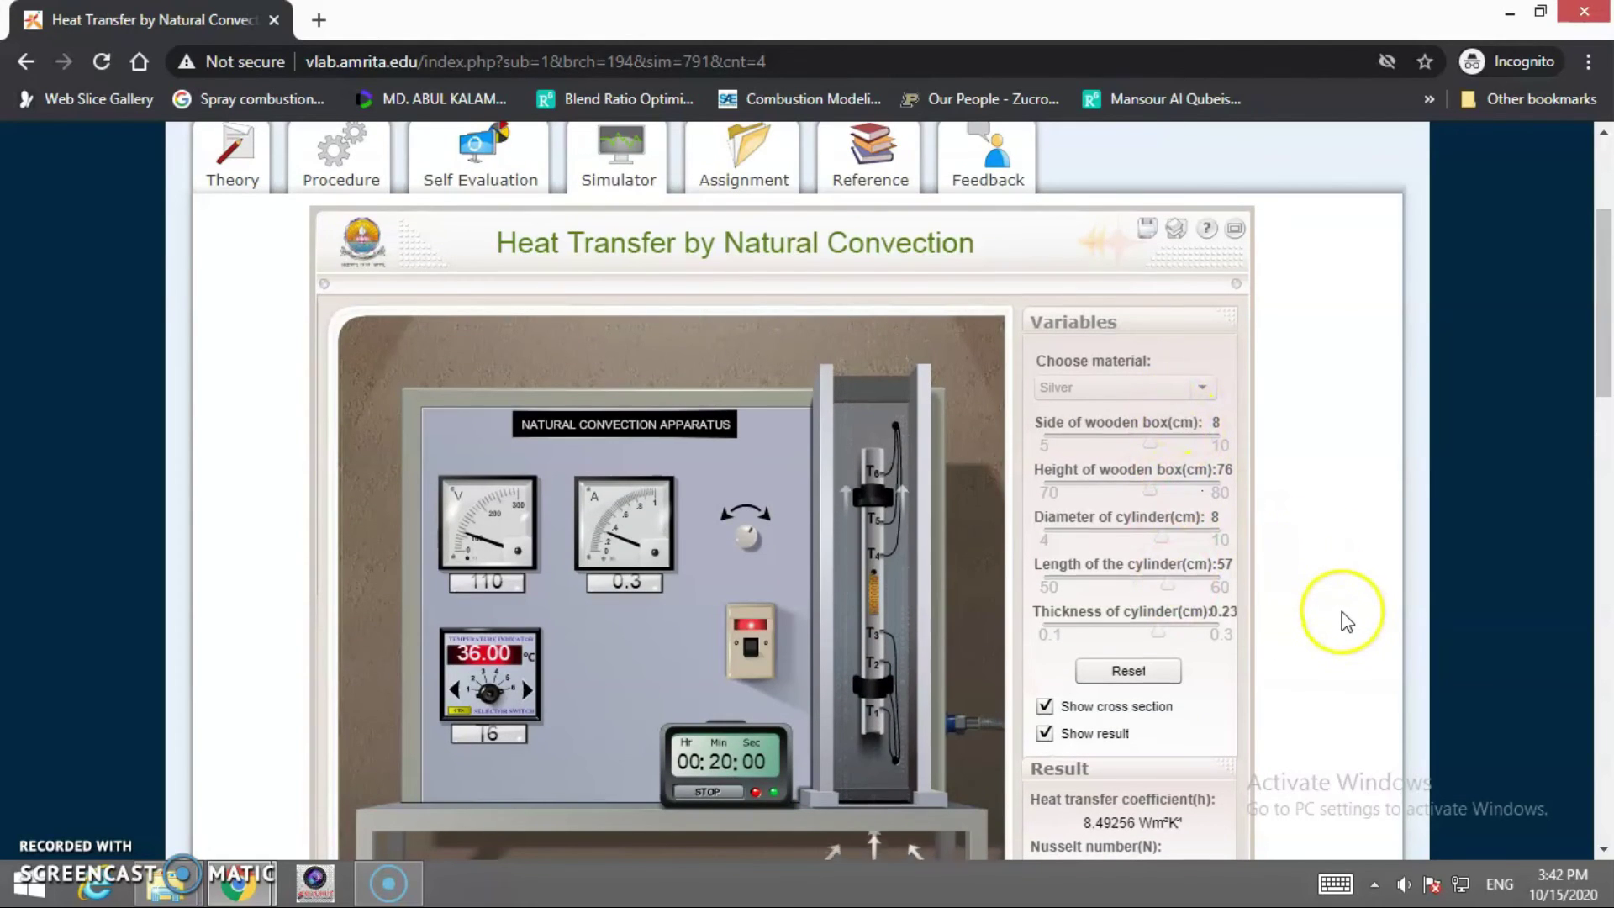
pyautogui.scroll(-3, 1345, 622)
pyautogui.scroll(-3, 1345, 622)
pyautogui.moveTo(1045, 804); pyautogui.dragTo(403, 803)
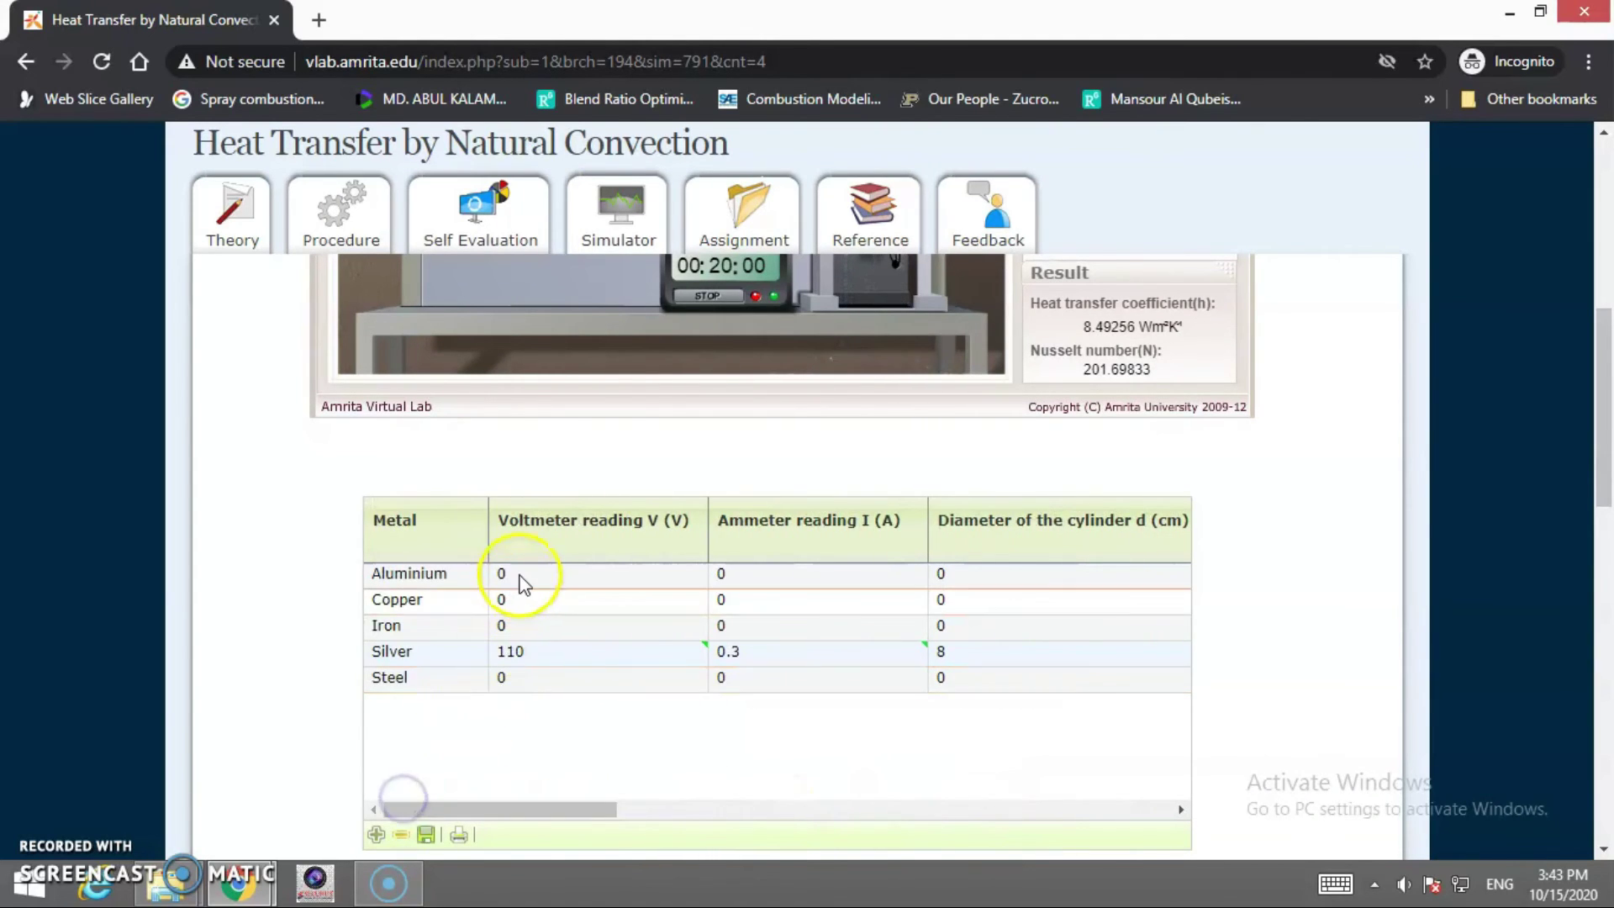
pyautogui.scroll(1, 992, 679)
pyautogui.scroll(4, 987, 673)
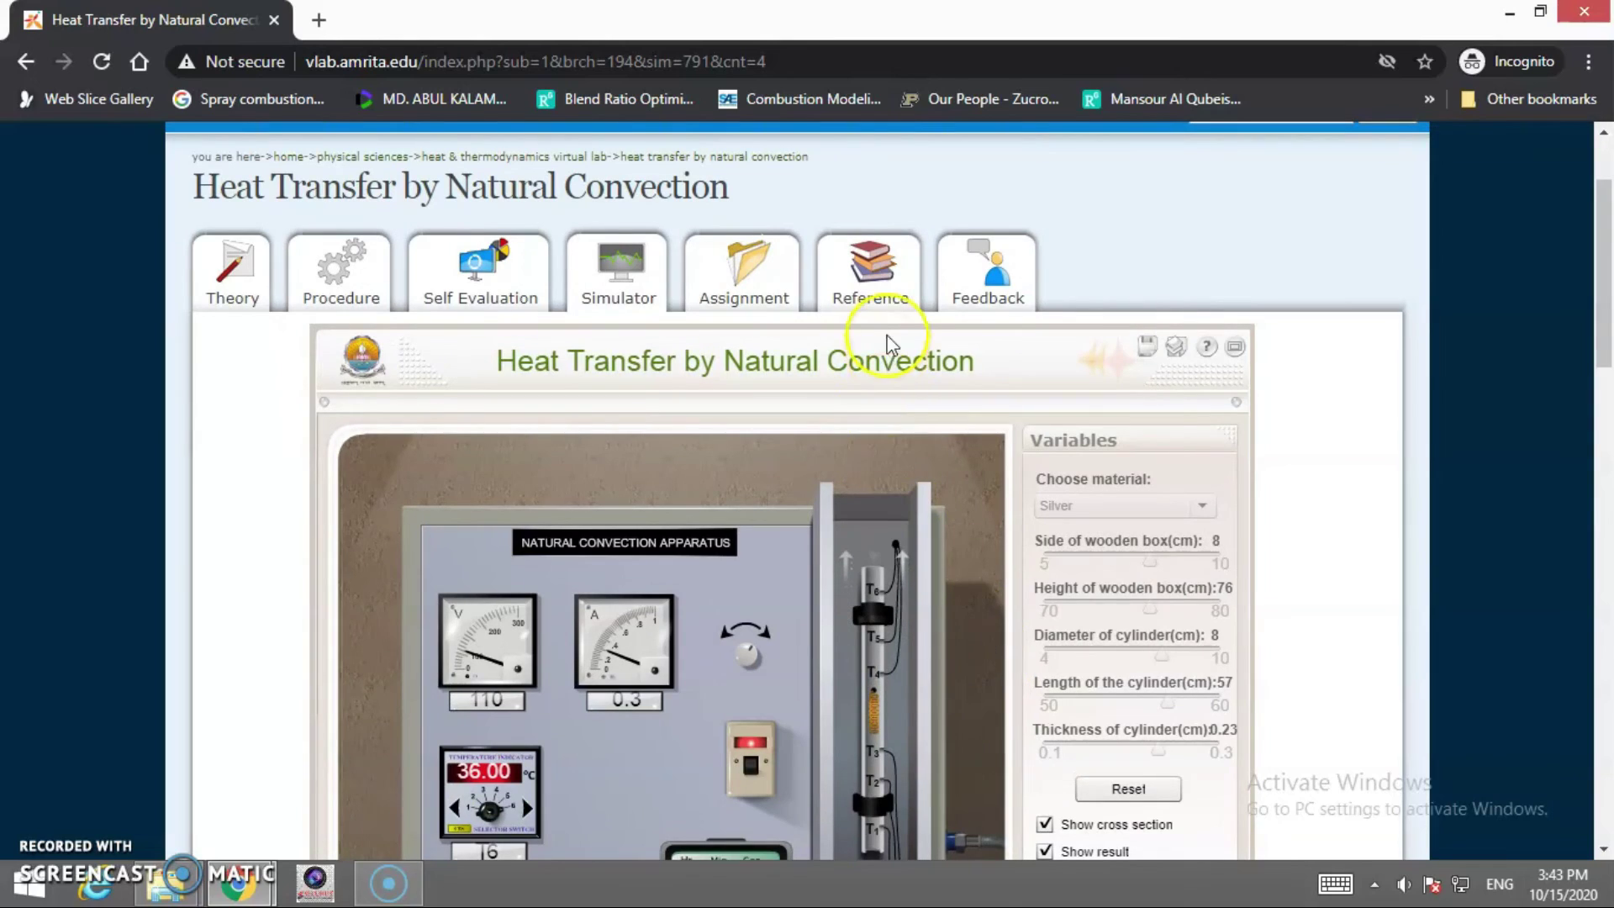
# Browse the experiment's assignment questions
pyautogui.click(750, 268)
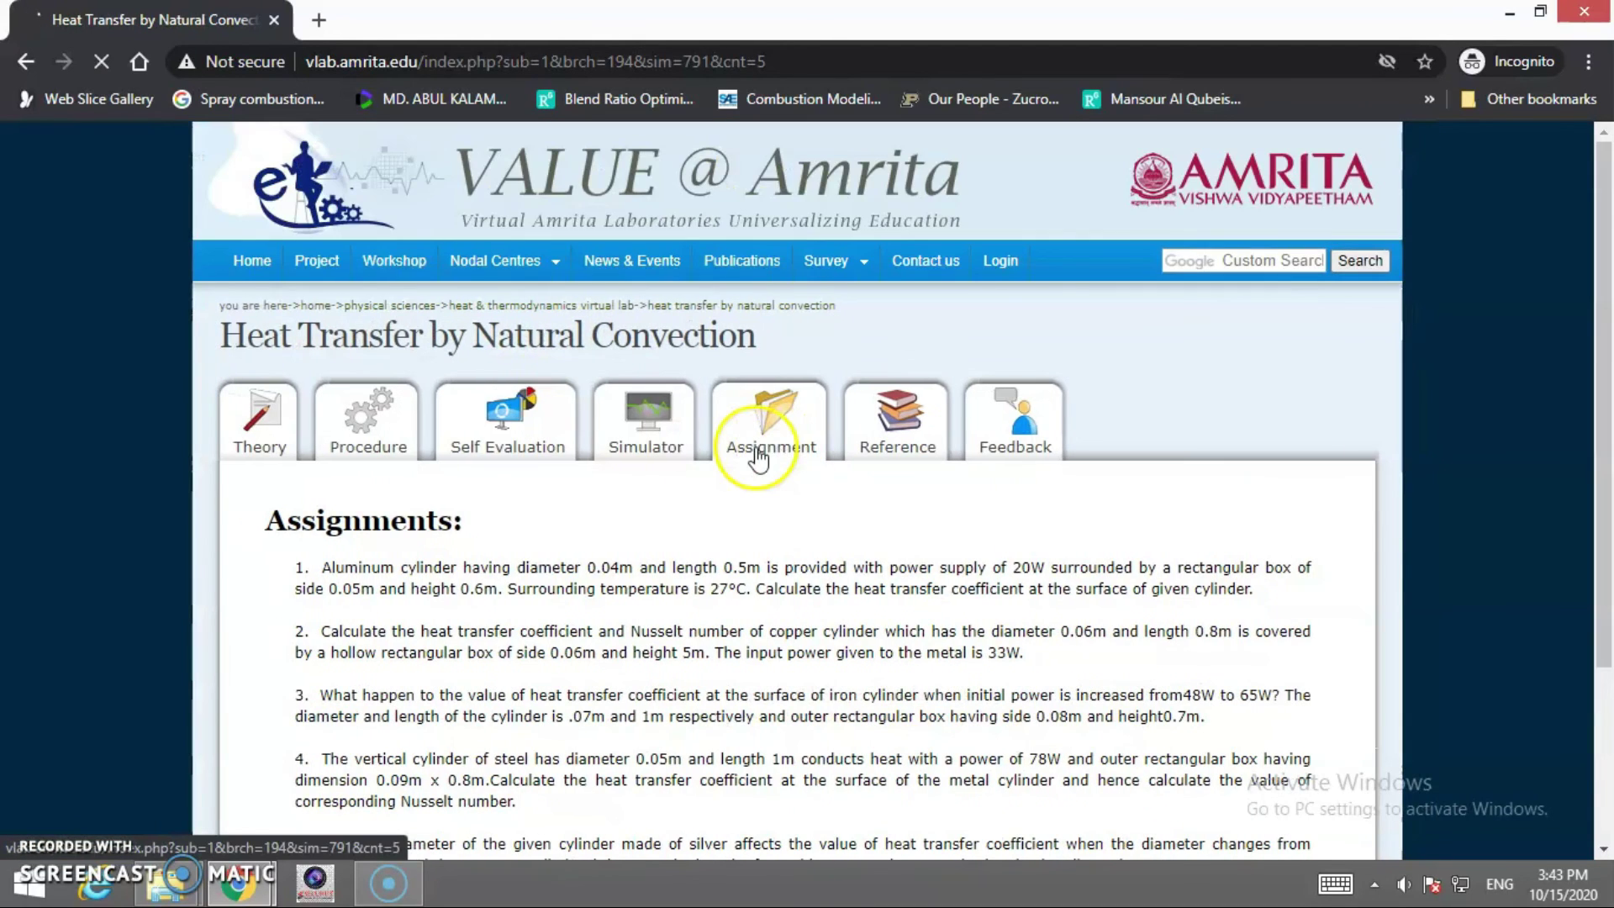
pyautogui.scroll(-1, 758, 458)
pyautogui.scroll(-1, 756, 449)
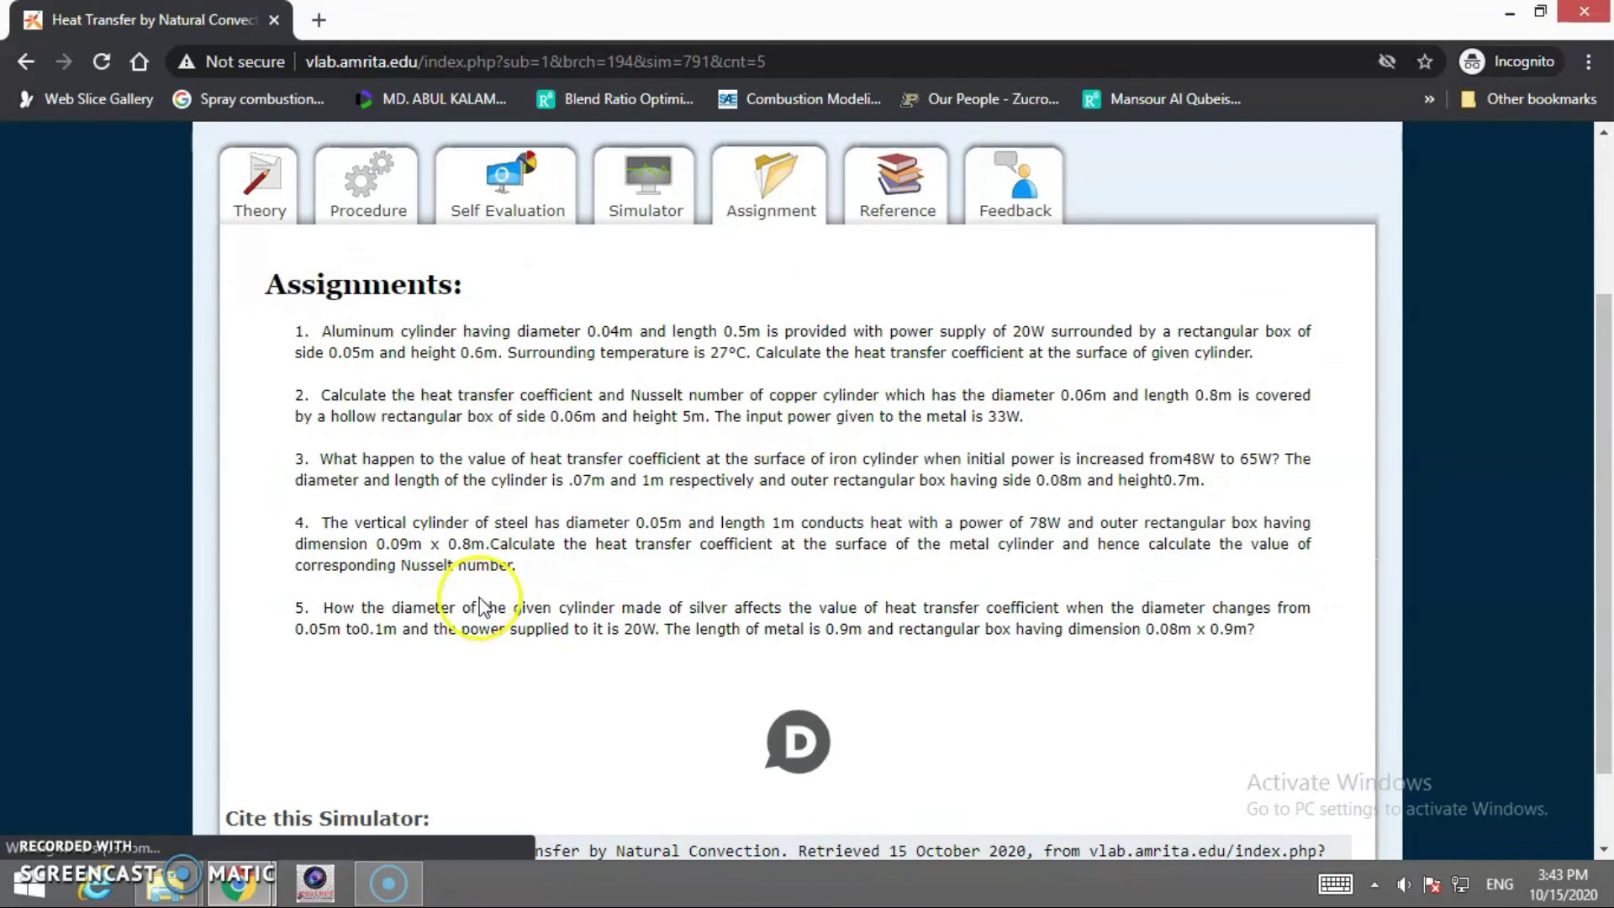
# View the Reference tab's three textbook references and three webliography links on convection
pyautogui.click(889, 215)
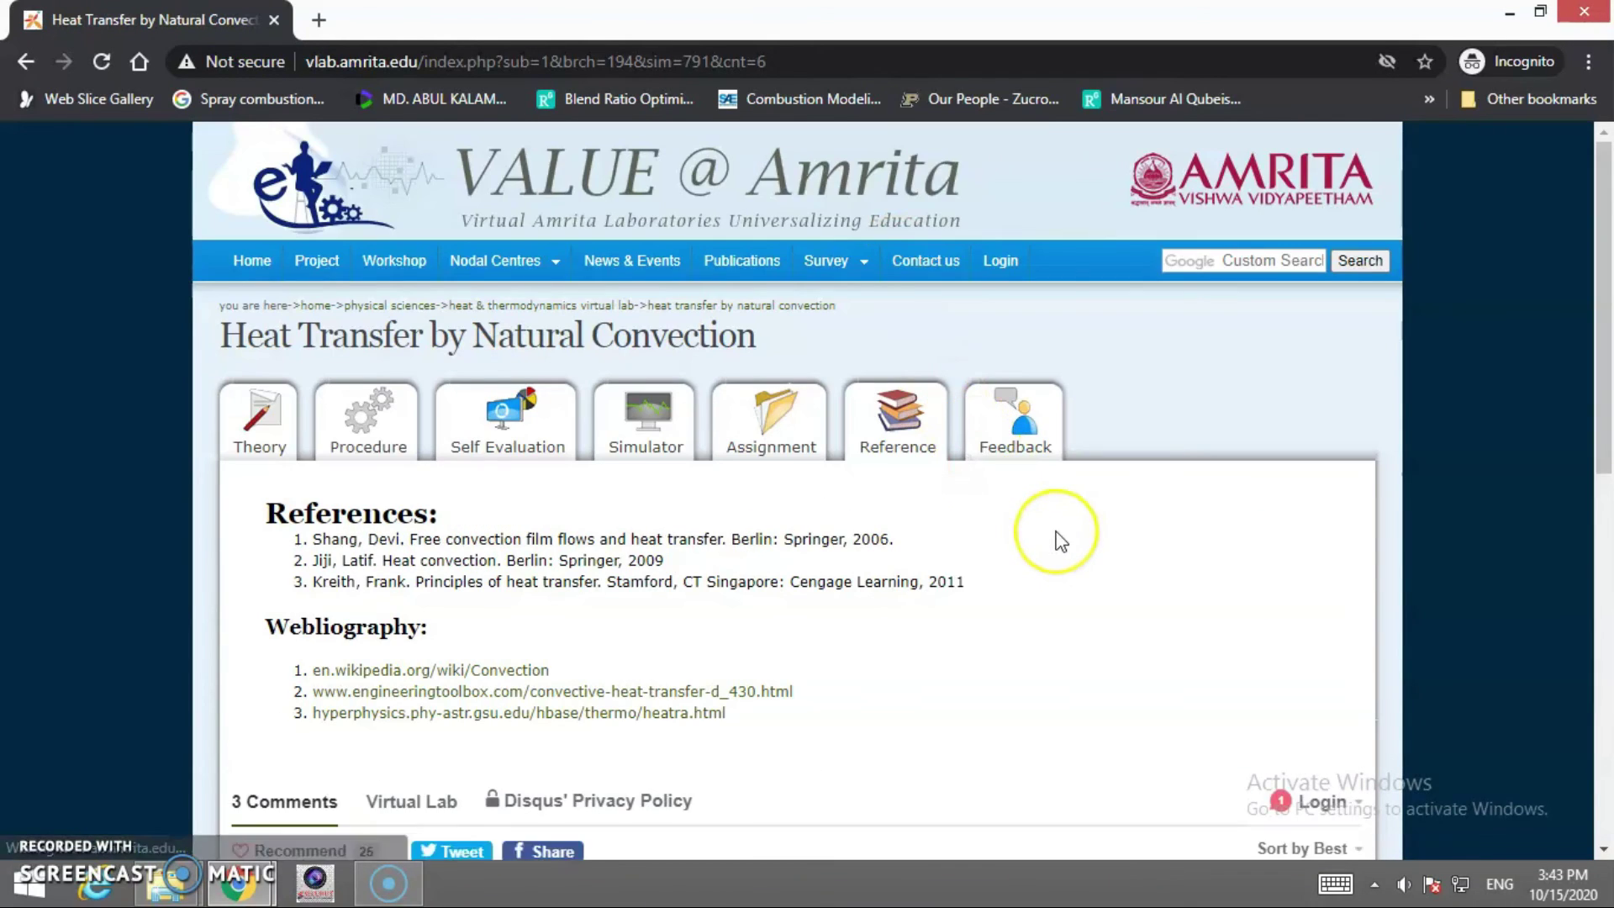
pyautogui.scroll(-1, 1060, 535)
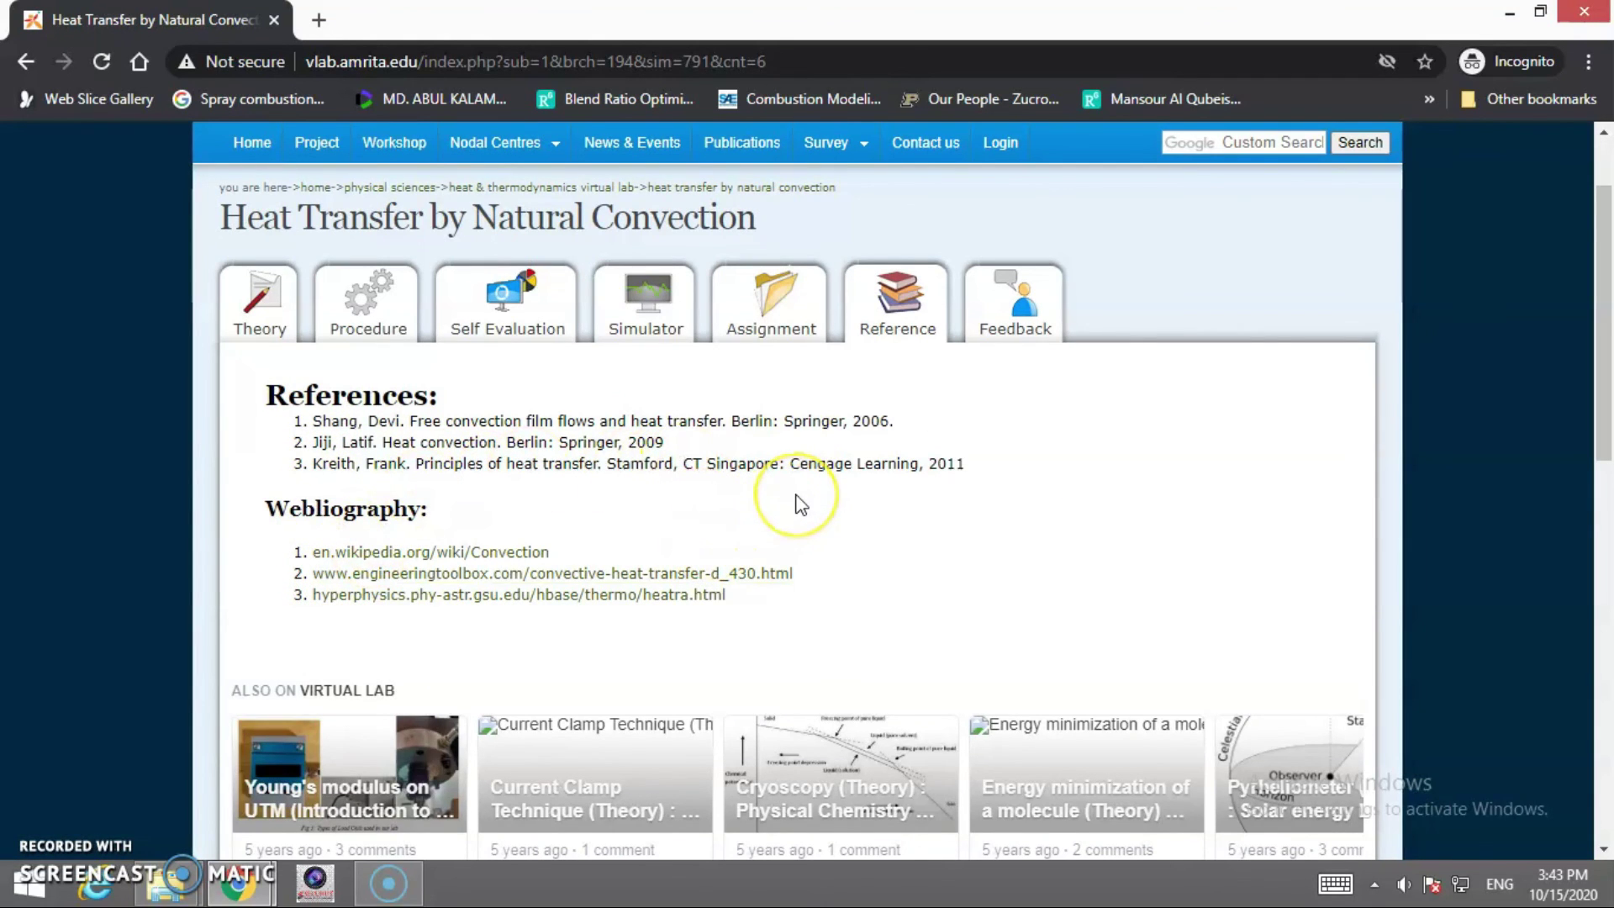
pyautogui.scroll(-1, 801, 505)
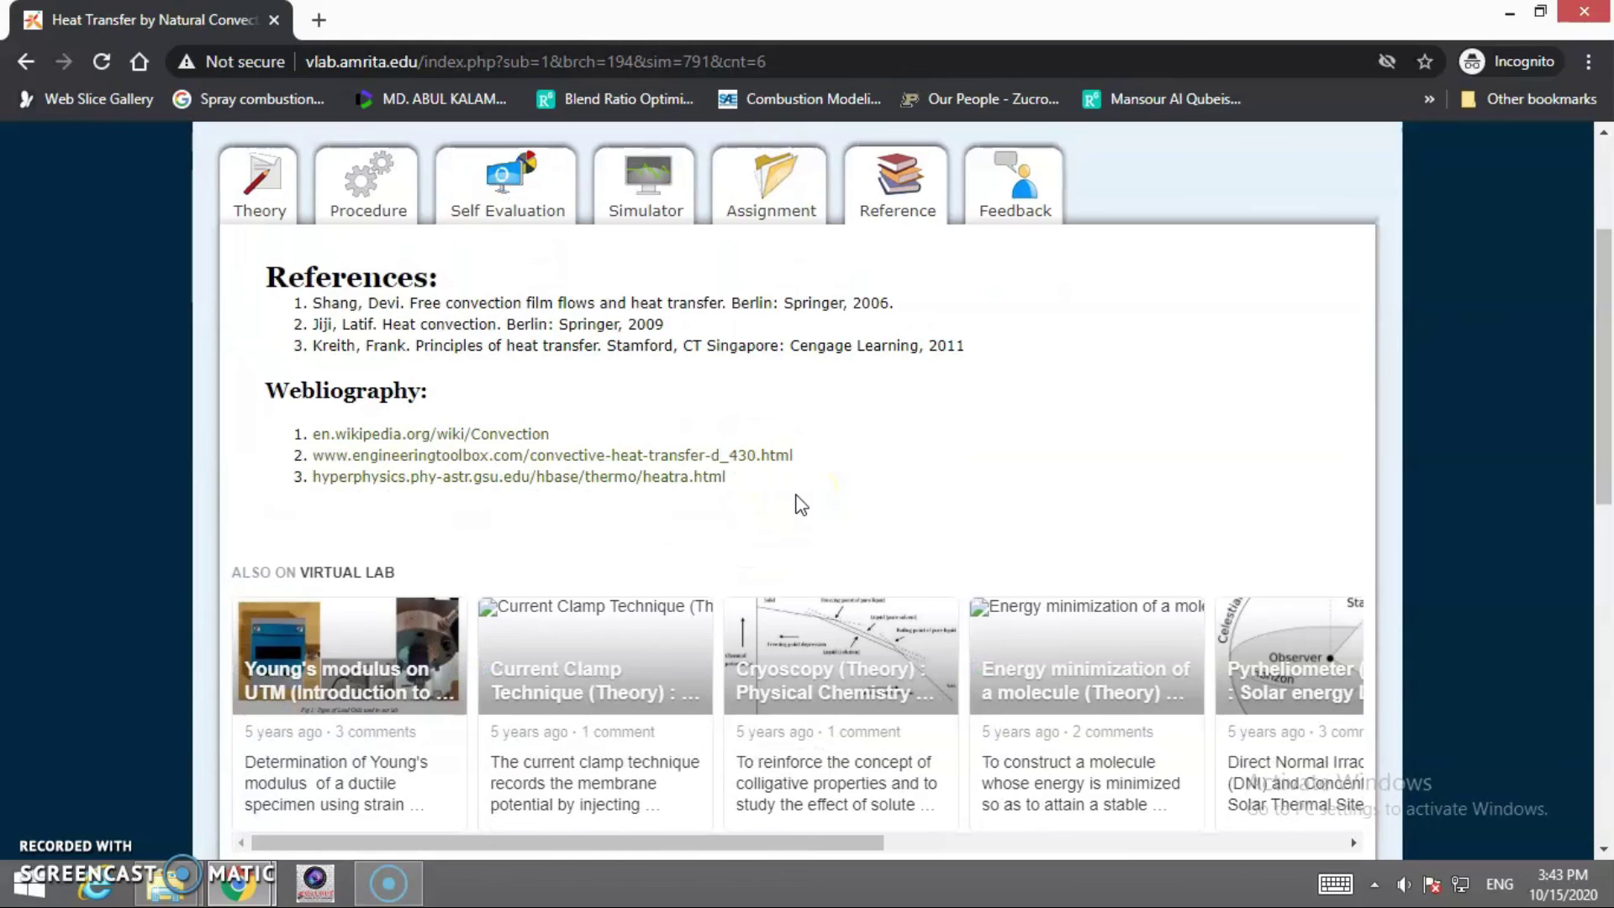
pyautogui.scroll(1, 807, 546)
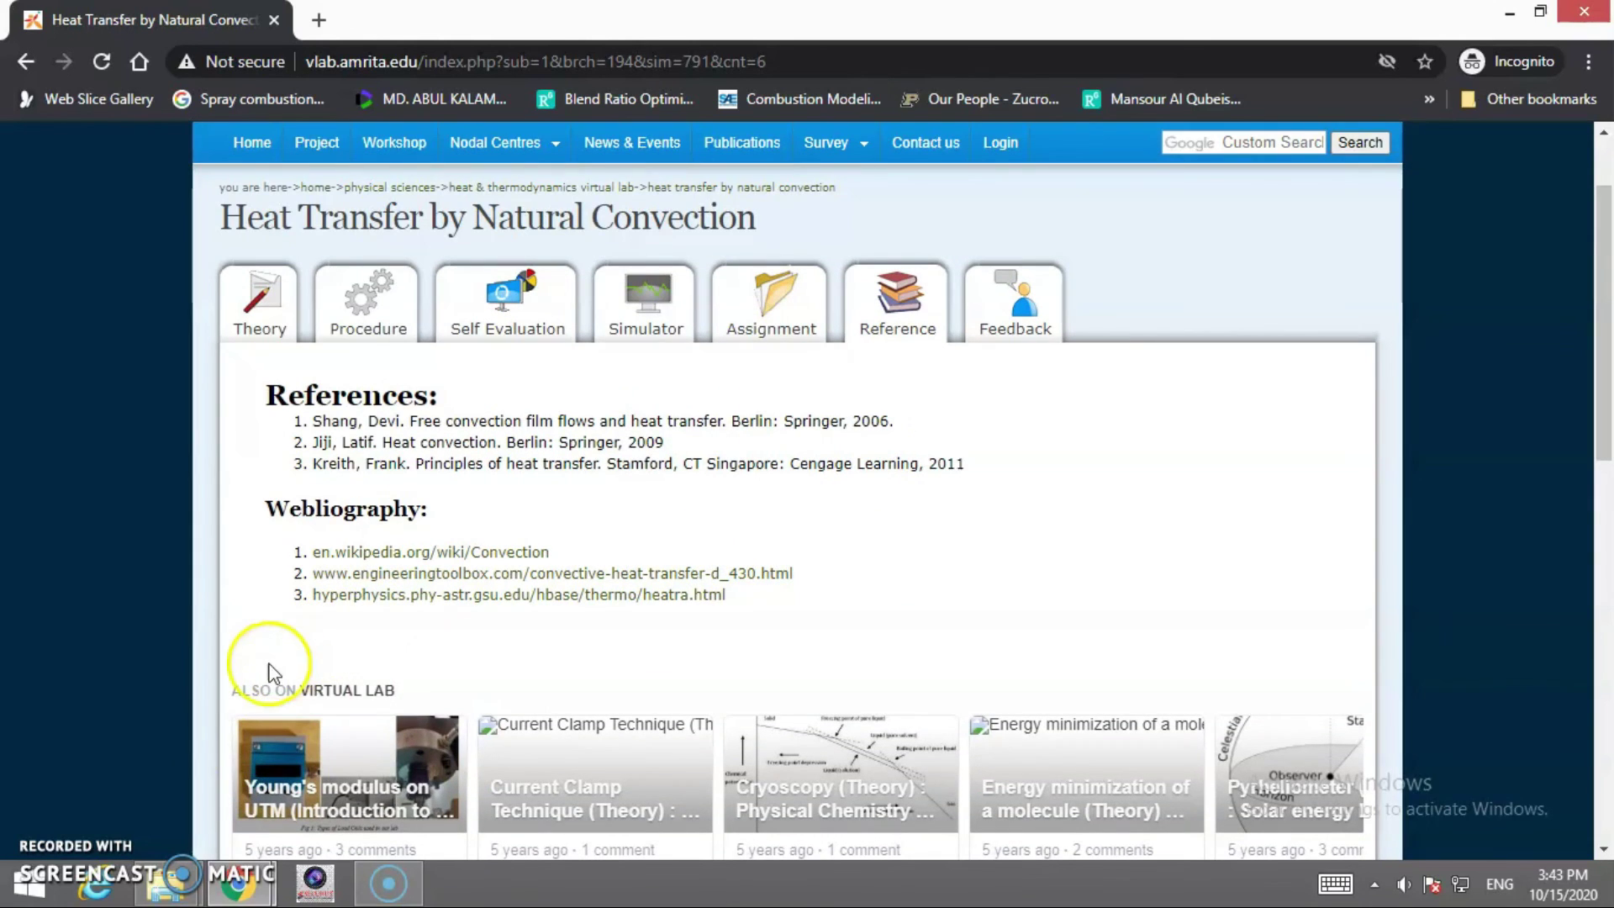